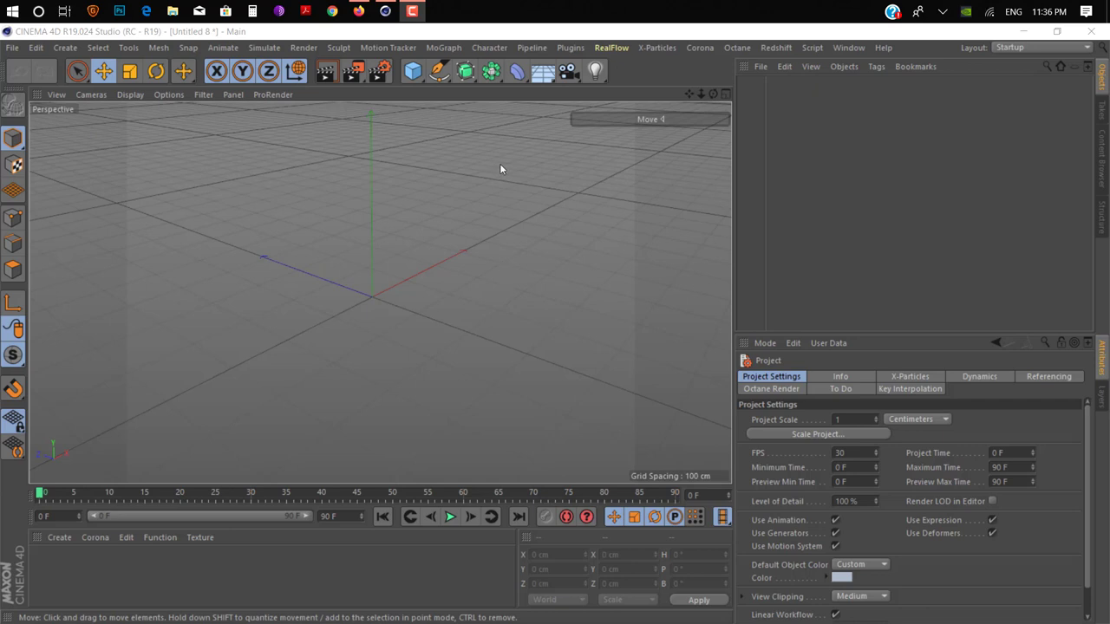
Switch to Firefox and examine the HB MODELLINGBUNDLE v2.31 product page, including its teaser video and description
click(570, 47)
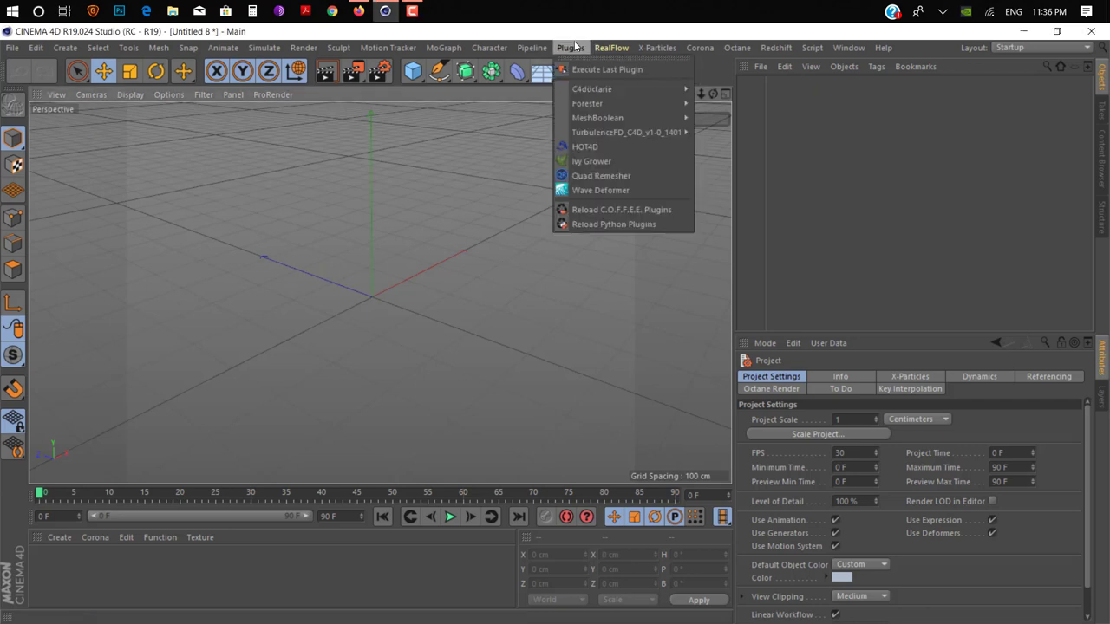
click(359, 10)
scroll(491, 253, down, 2)
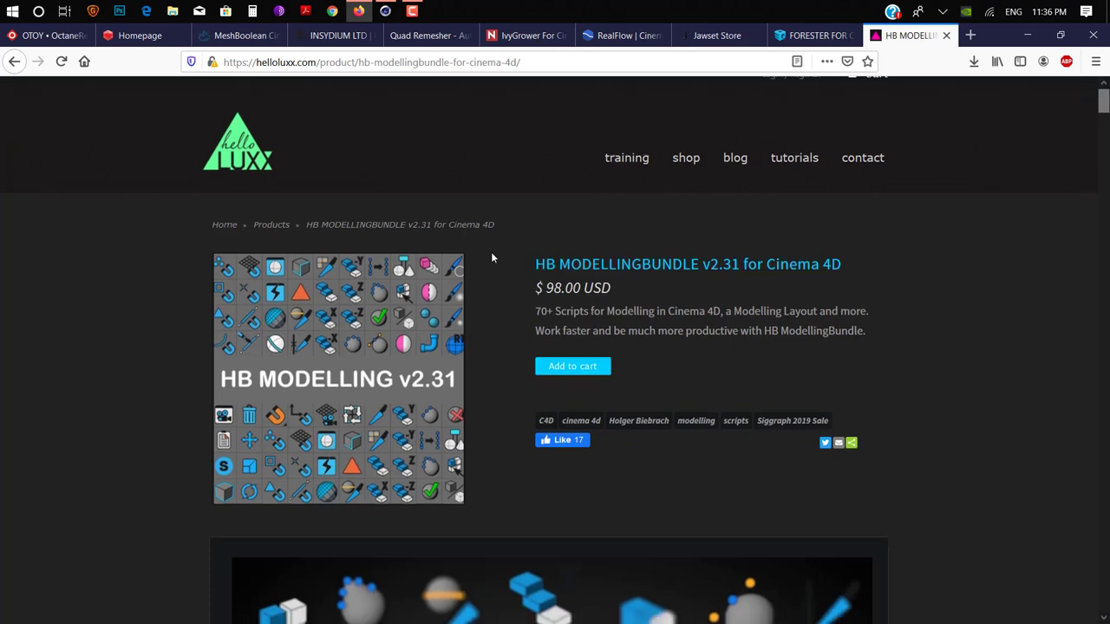
scroll(450, 276, down, 10)
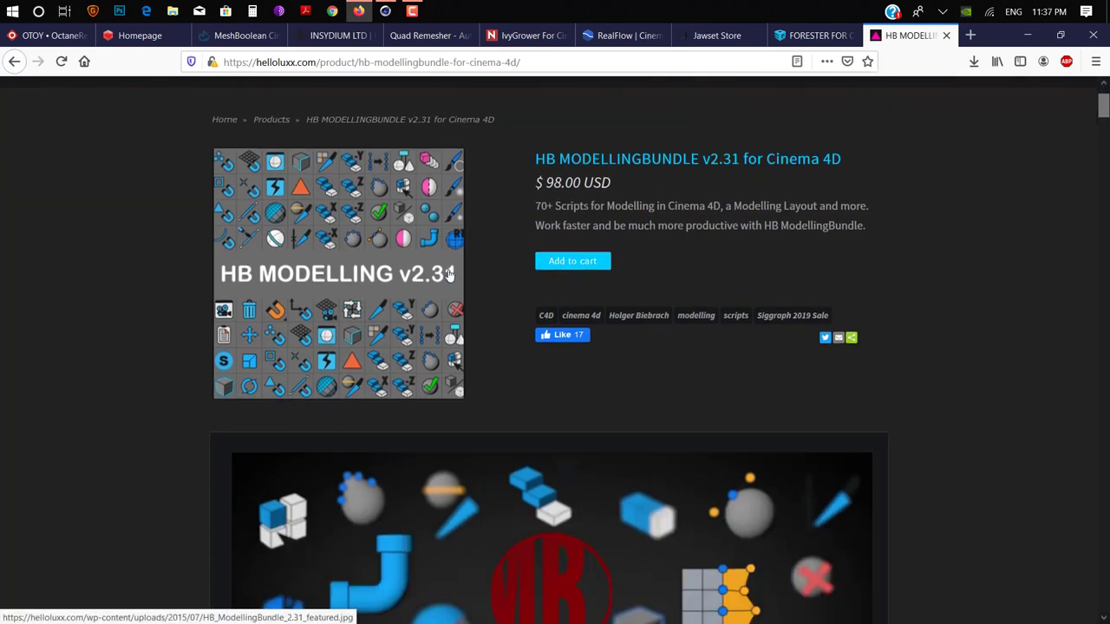
scroll(450, 270, down, 5)
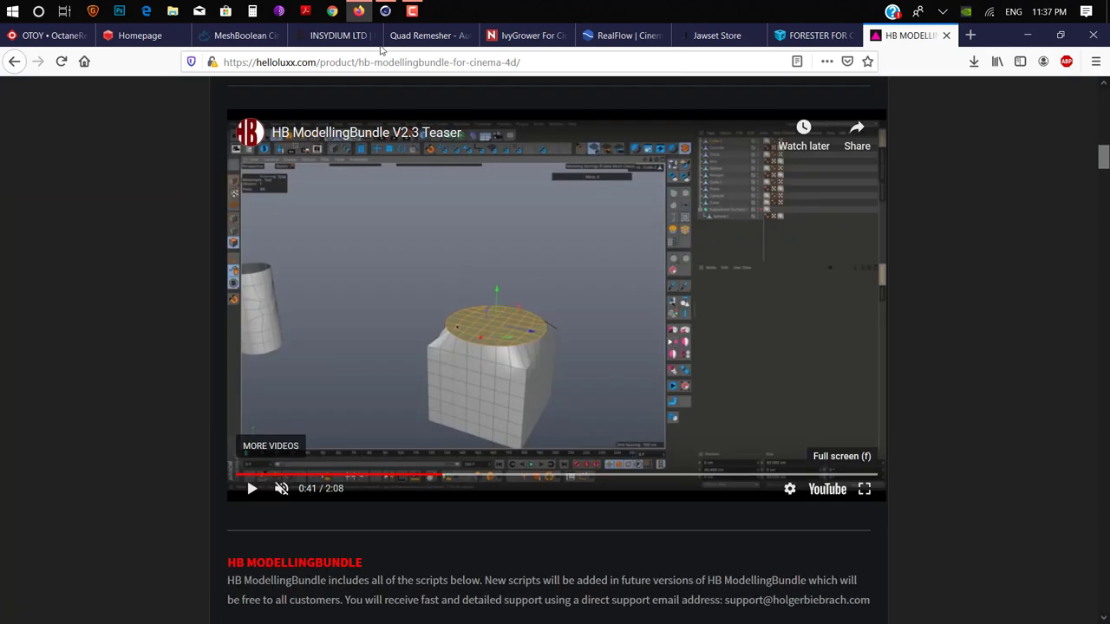
click(385, 11)
click(358, 11)
scroll(579, 293, down, 3)
scroll(579, 293, up, 20)
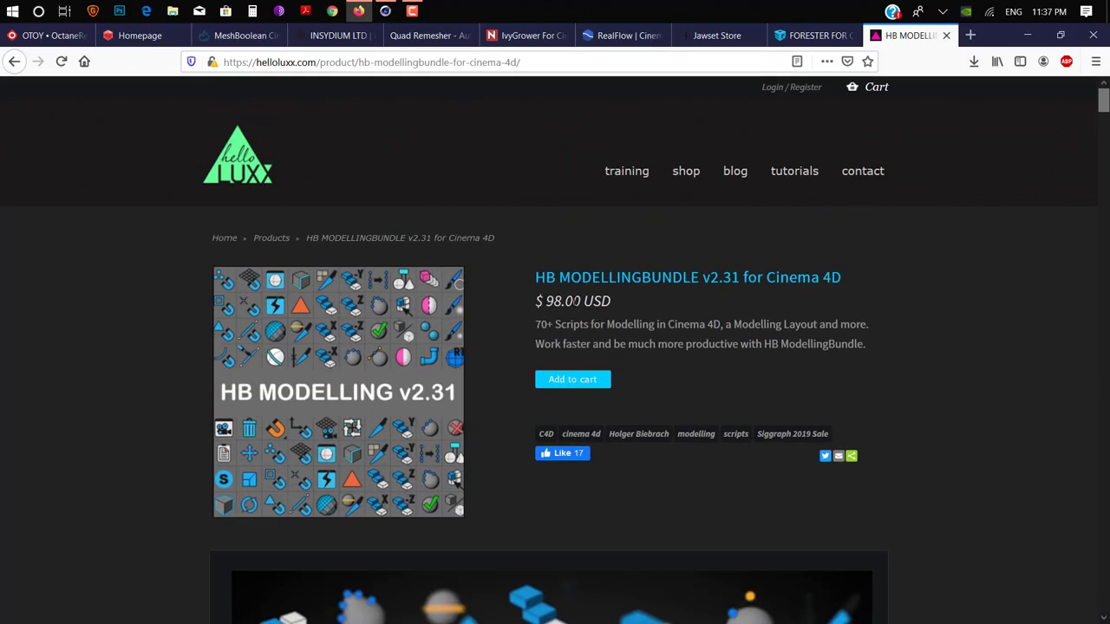
Switch to Cinema 4D and load the HB_ModellingBundle interface layout
click(387, 9)
click(1057, 32)
click(868, 36)
click(1042, 48)
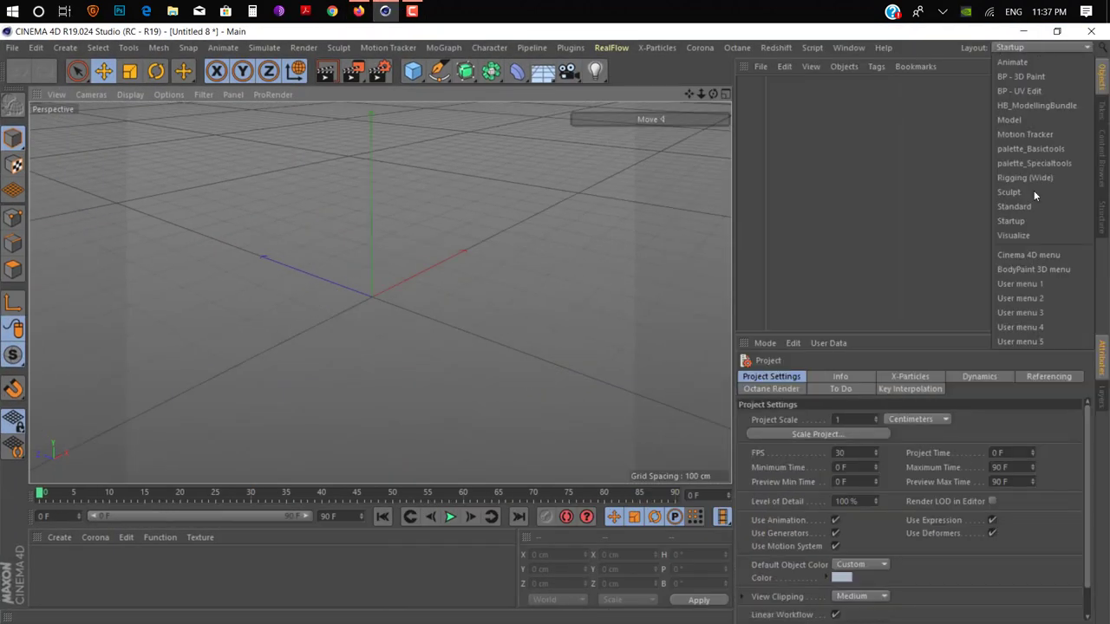
click(1045, 106)
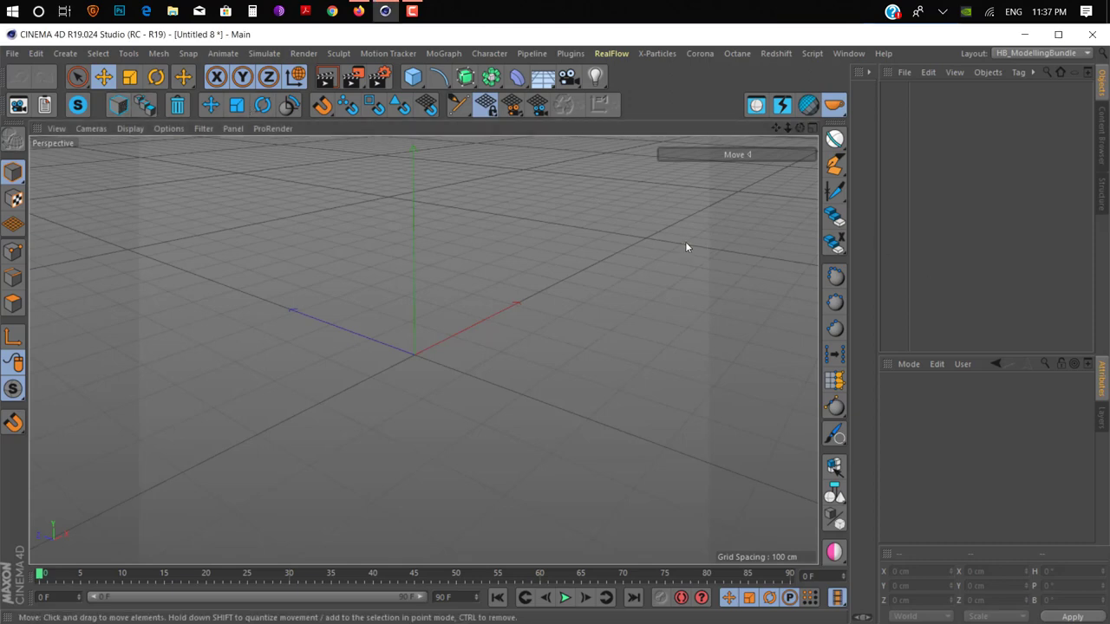
Arrange the modelling tool palette beside the viewport in 2 rows/columns
right_click(834, 294)
mouse_move(961, 362)
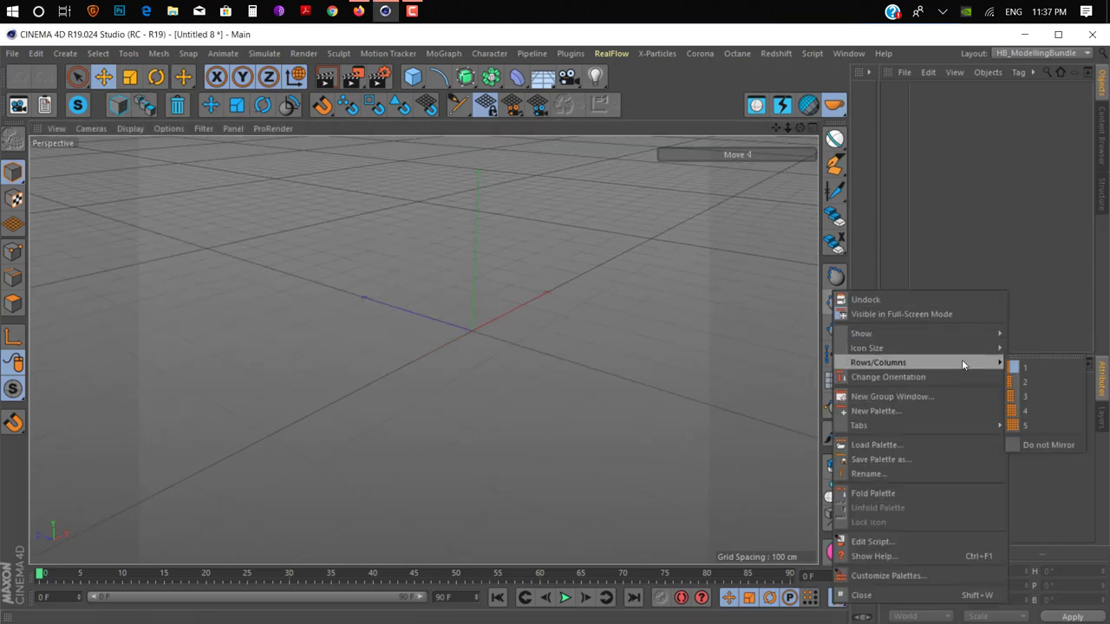
click(1021, 383)
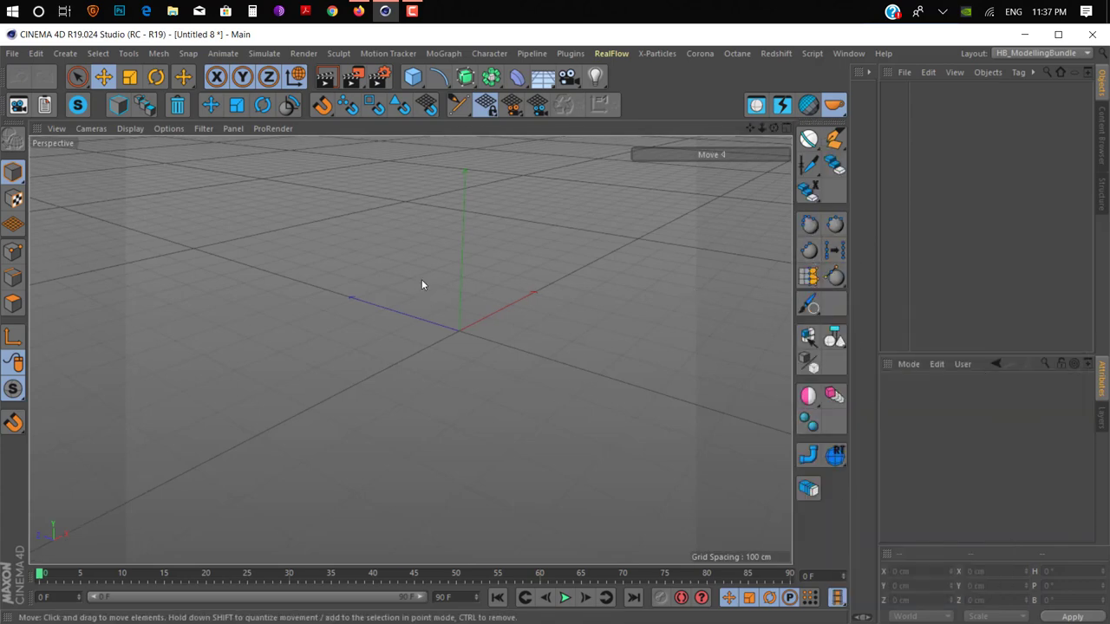
Change the Cinema 4D interface to the Standard layout
click(1024, 34)
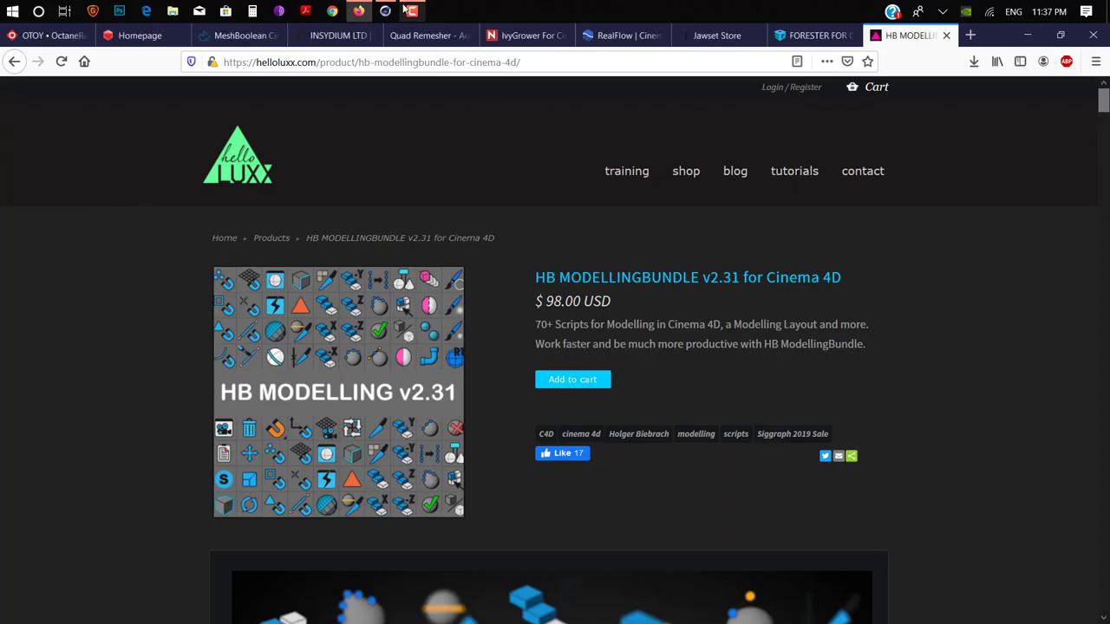
click(362, 10)
click(384, 10)
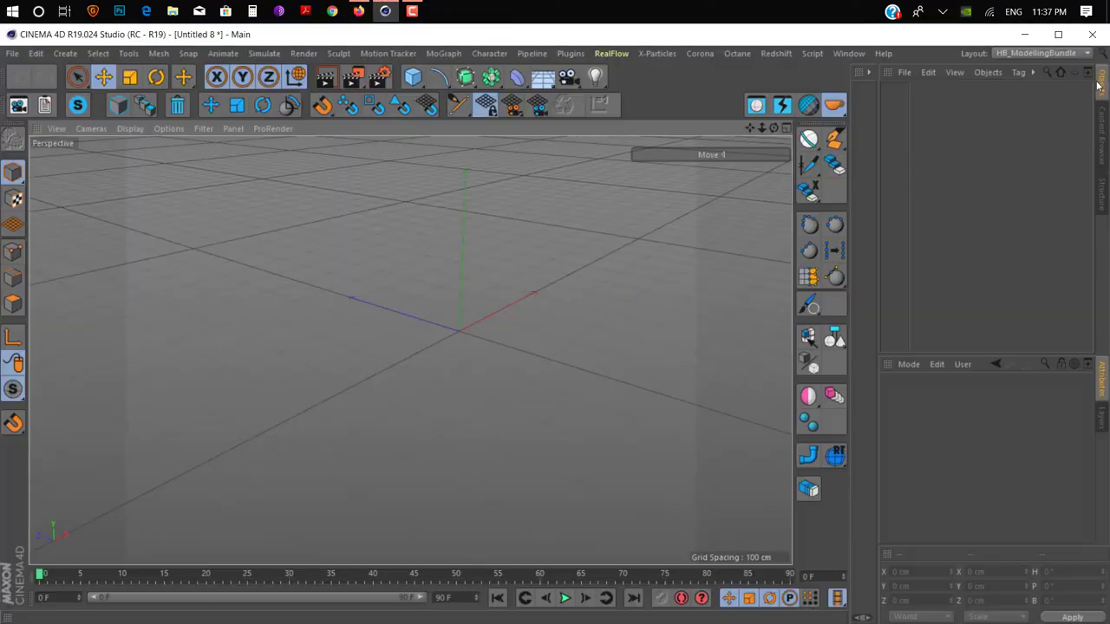
click(1056, 53)
click(1034, 213)
click(586, 49)
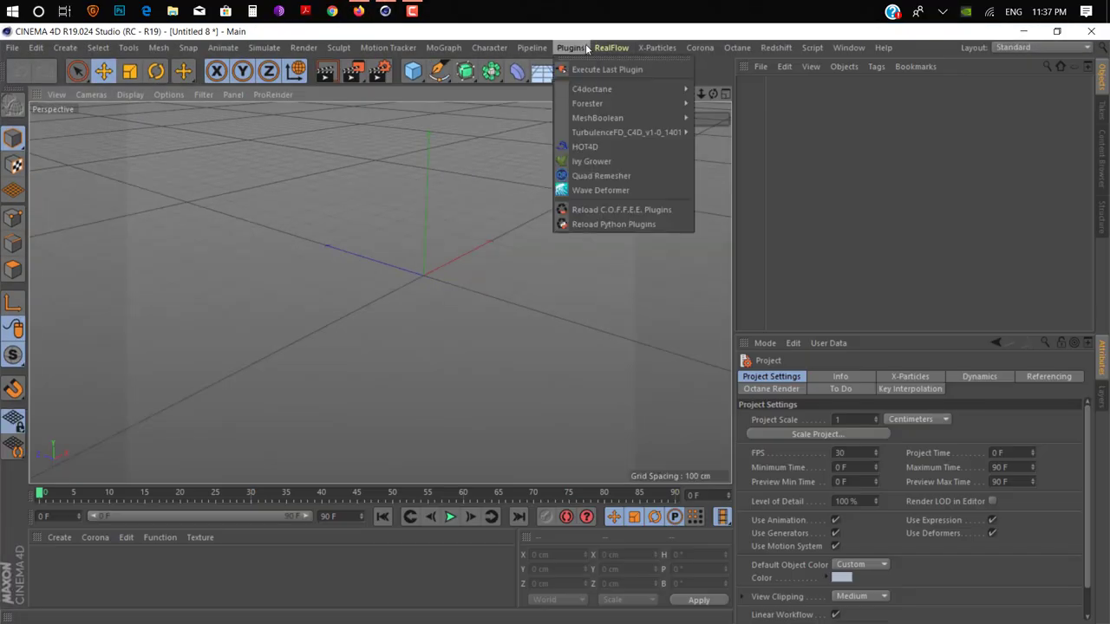
mouse_move(646, 118)
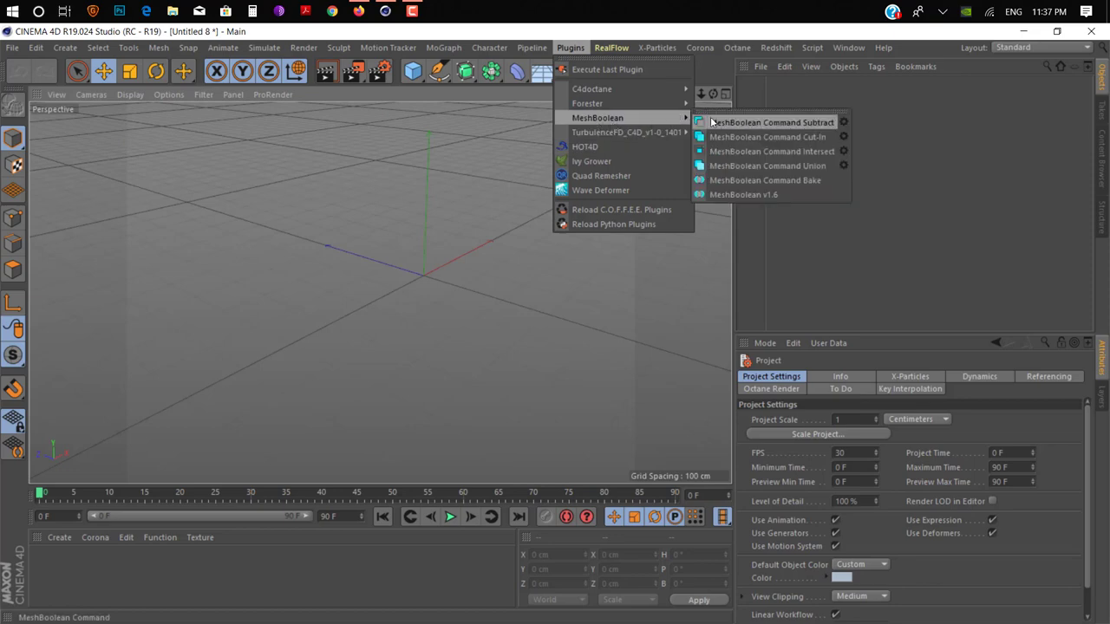
click(739, 112)
drag(738, 102, 547, 154)
click(639, 154)
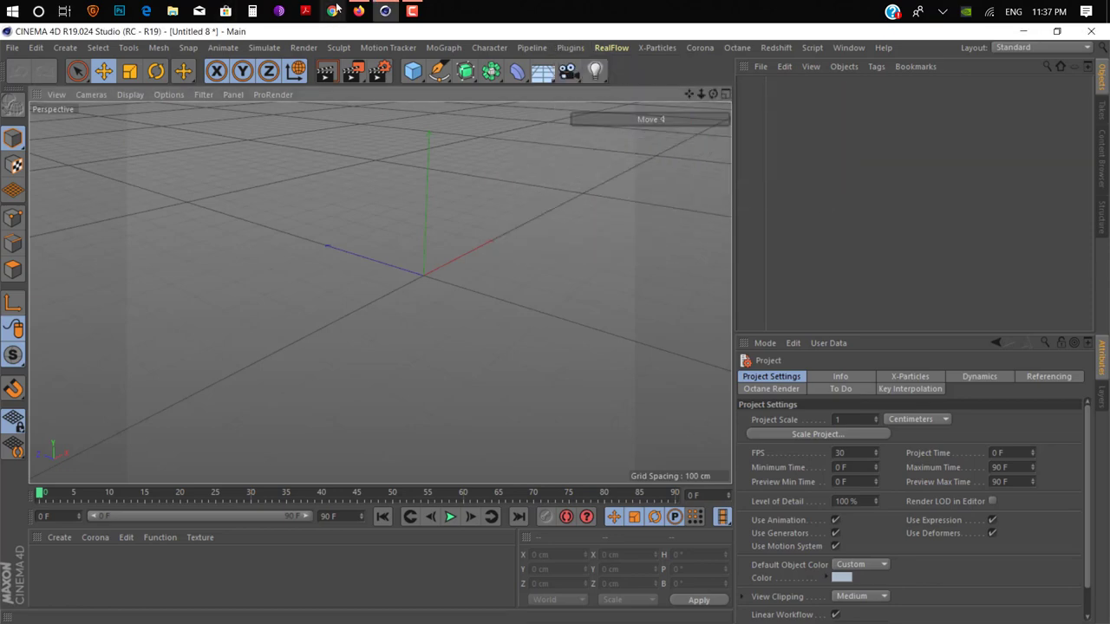
Look at the MeshBoolean product page in Firefox and return to Cinema 4D
click(358, 11)
click(236, 34)
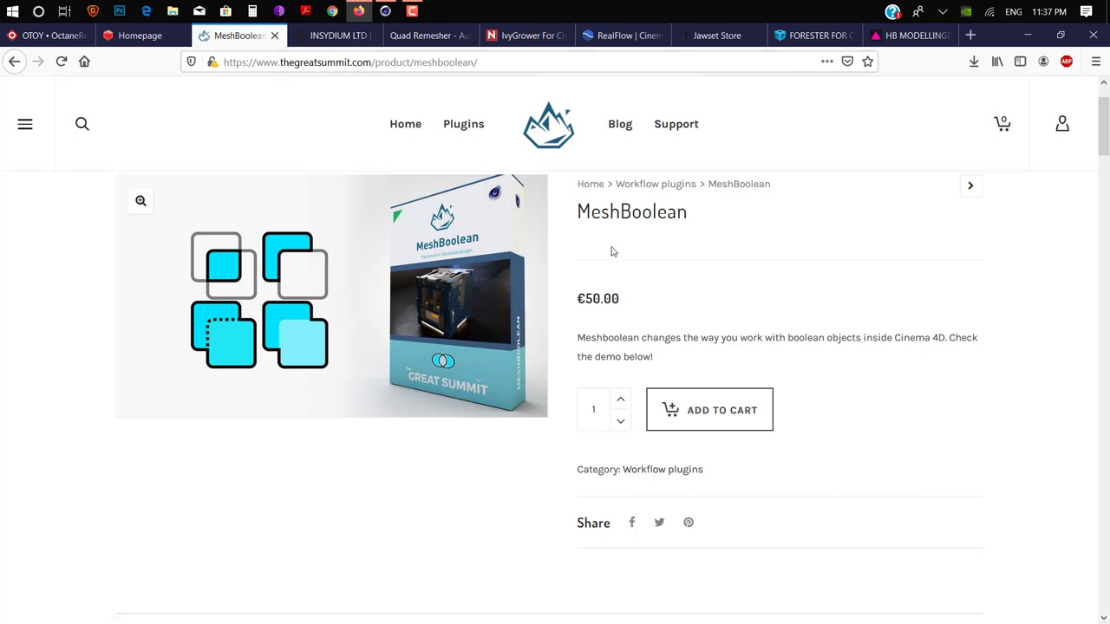
click(388, 9)
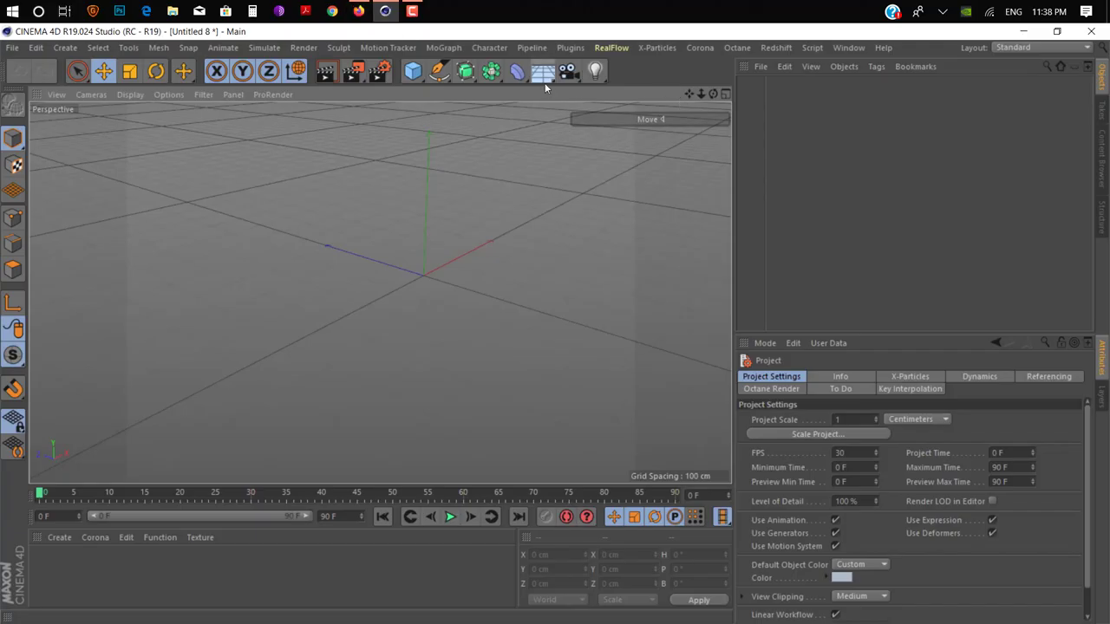
Detach the MeshBoolean plugin commands as a floating palette over the viewport
click(568, 48)
mouse_move(627, 113)
click(732, 112)
drag(733, 101, 625, 133)
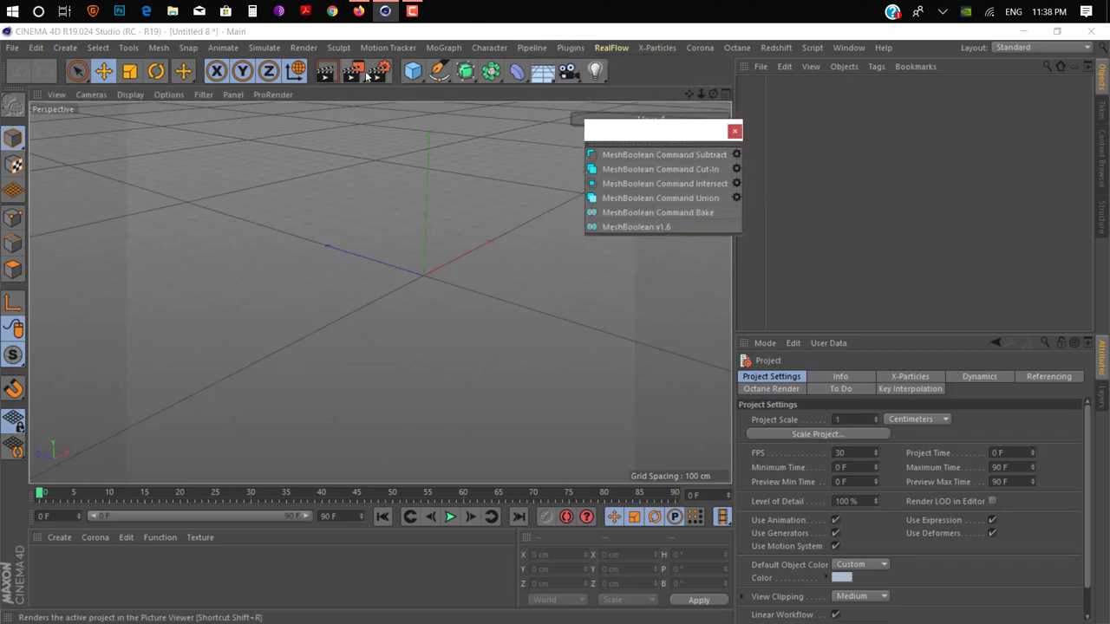
Add a cube and place a duplicate of it beside the original, raised to about Y 108 cm
drag(414, 73, 523, 98)
click(522, 98)
ctrl+drag(471, 251, 432, 281)
drag(370, 218, 368, 174)
Scale the duplicate cube to about 85.8 cm and move it to about X -91 cm so it overlaps the large cube's upper edge
key(t)
drag(425, 338, 265, 352)
key(e)
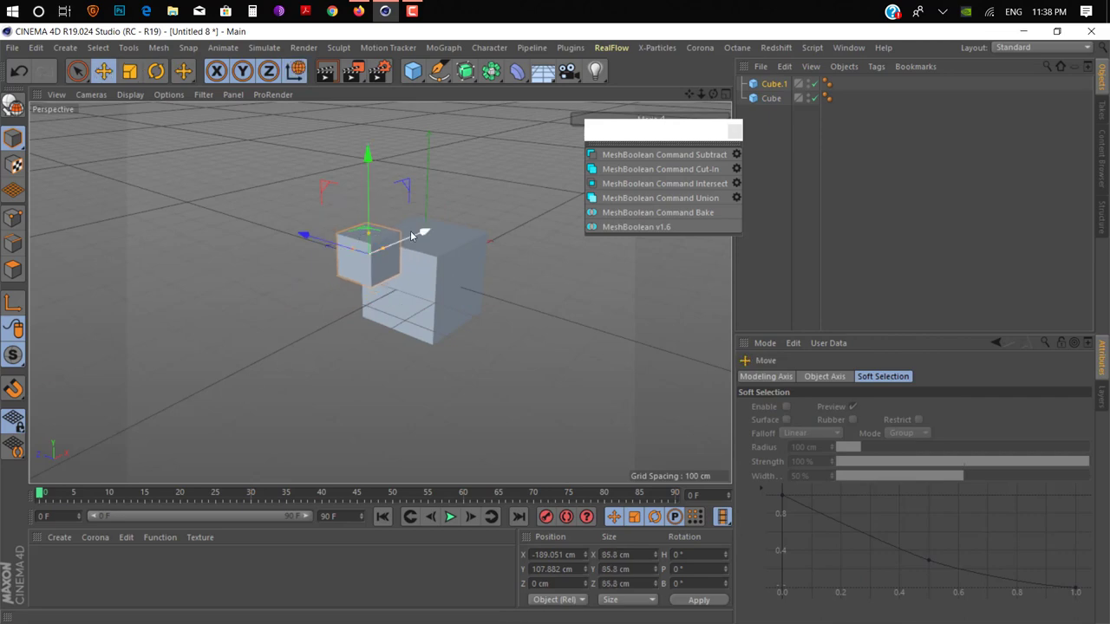
drag(413, 241, 443, 232)
Apply MeshBoolean Command Subtract to both cubes and expand the resulting boolean group
ctrl+click(768, 99)
drag(727, 131, 630, 138)
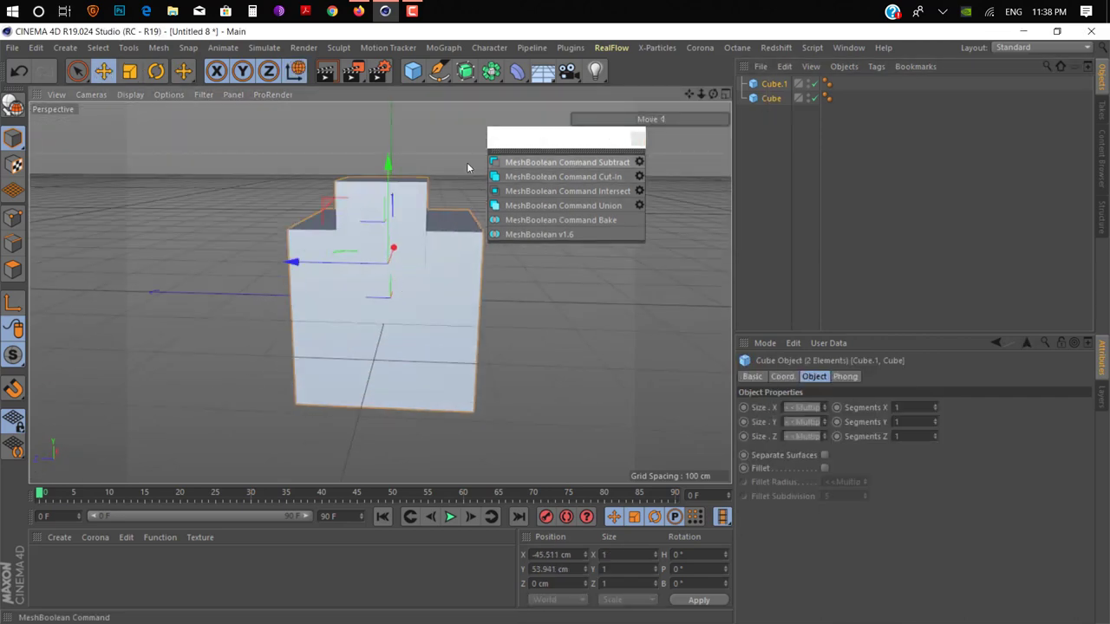
click(535, 164)
drag(637, 205, 791, 352)
click(743, 86)
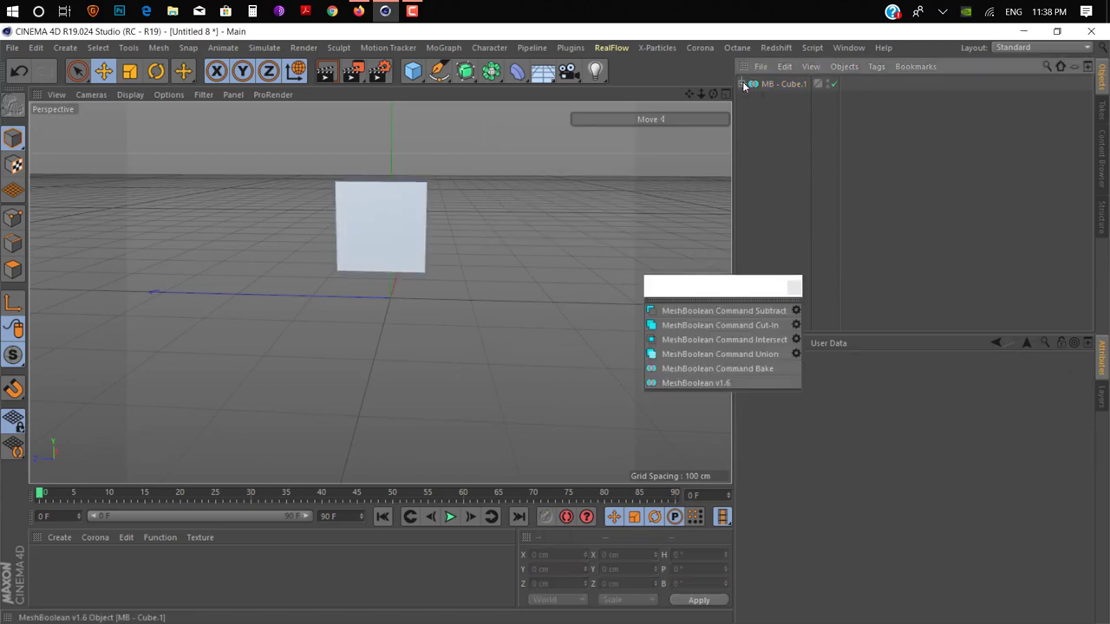
Transfer the MeshBoolean tag from the large cube to the small cube so that the small cube becomes the cutter
drag(776, 117, 778, 115)
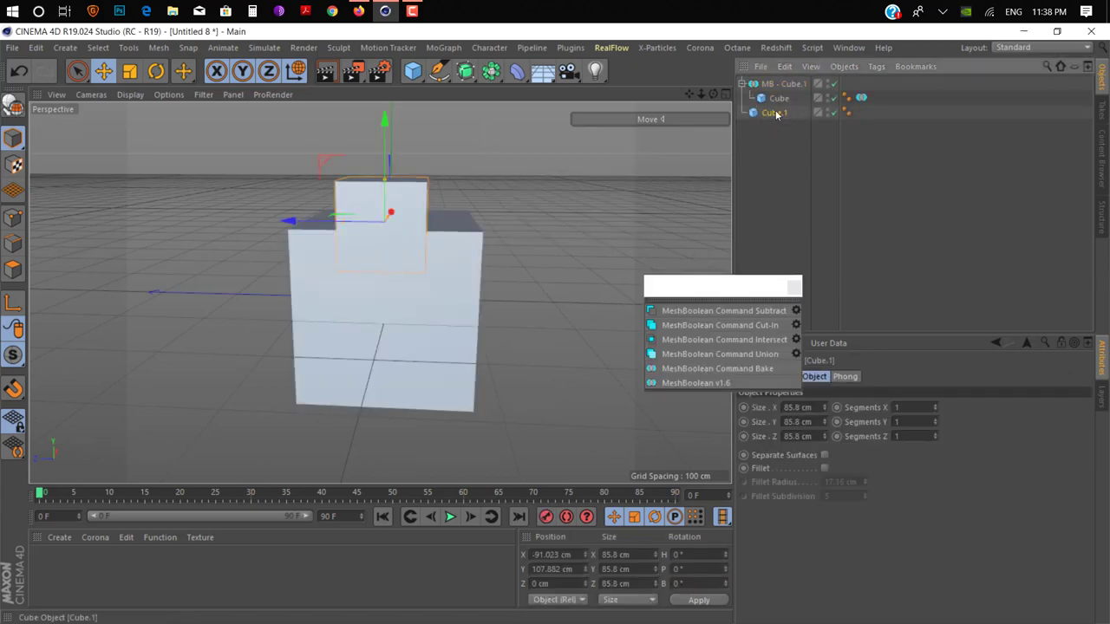
key(ctrl+z)
drag(861, 100, 860, 115)
alt+drag(472, 187, 469, 253)
drag(739, 287, 742, 382)
alt+drag(398, 251, 444, 157)
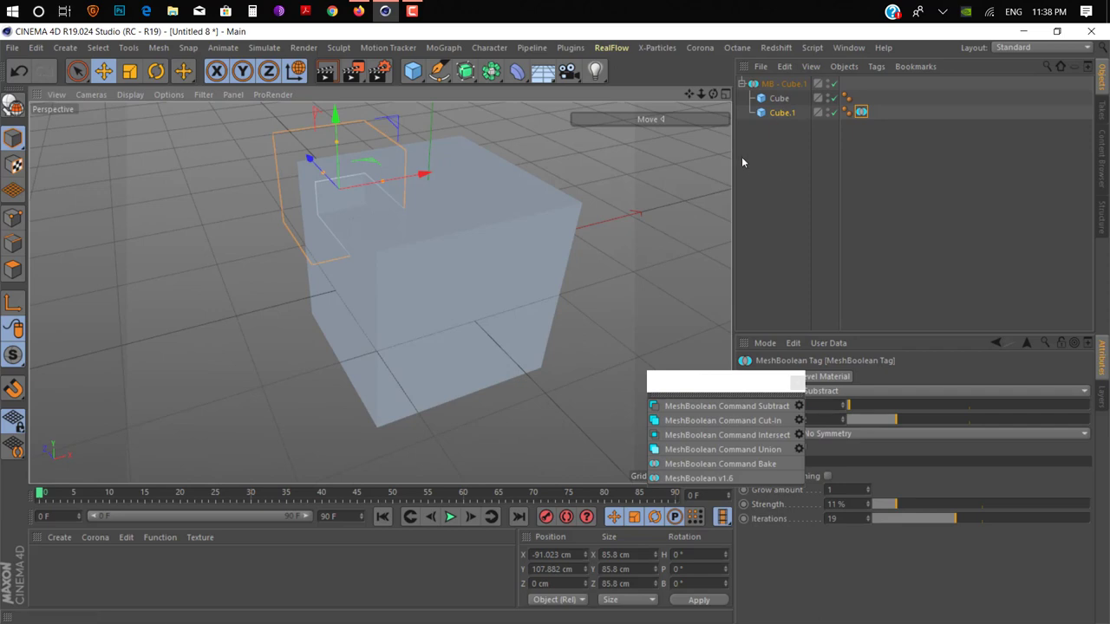
Duplicate the small cutter inside the boolean group, then move and resize the copy to cut a second notch in the block
alt+drag(425, 195, 533, 197)
click(779, 117)
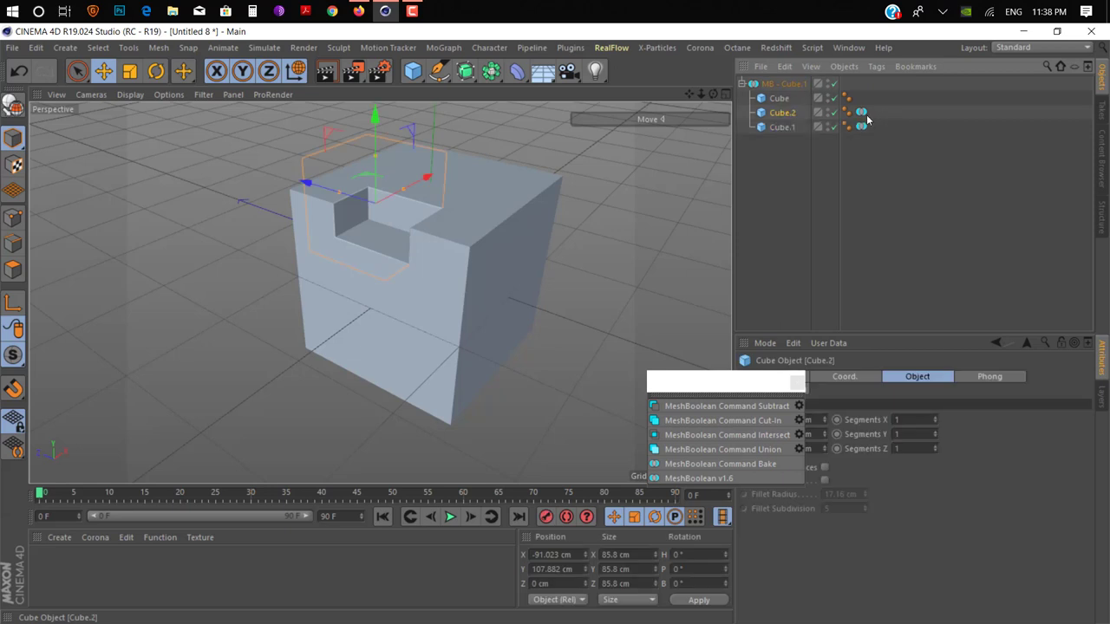
drag(429, 175, 513, 147)
alt+drag(513, 147, 415, 199)
drag(441, 234, 424, 230)
drag(449, 235, 460, 239)
alt+drag(460, 240, 371, 262)
Duplicate the second cutter and position the copy at about X 15, Y 97, Z 129 cm against the block's side
ctrl+drag(491, 190, 386, 223)
drag(372, 299, 530, 213)
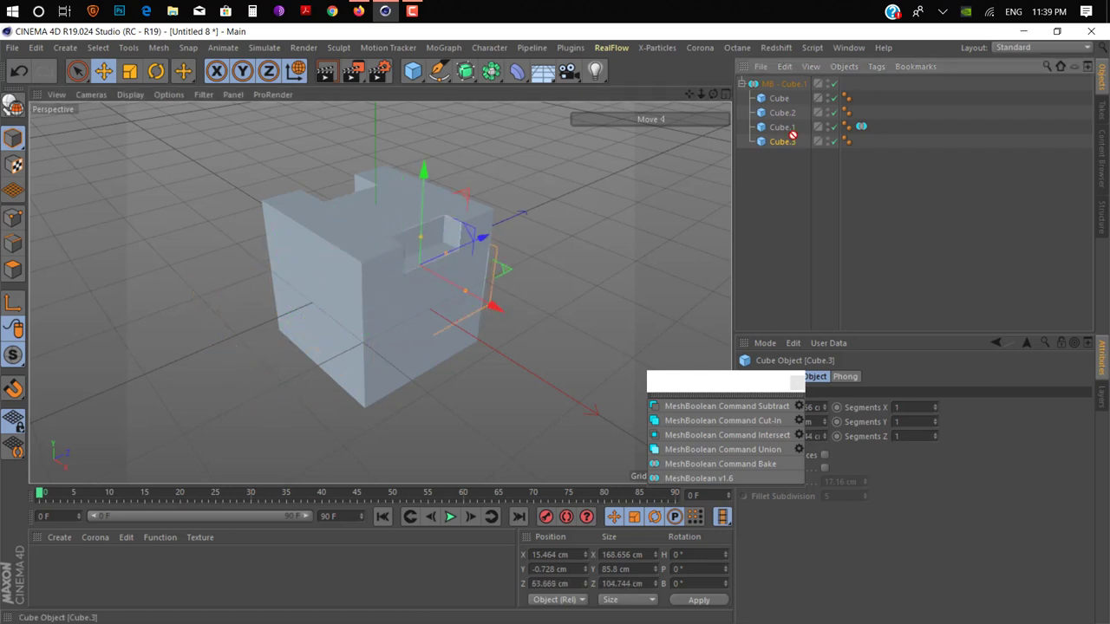
drag(792, 114, 792, 108)
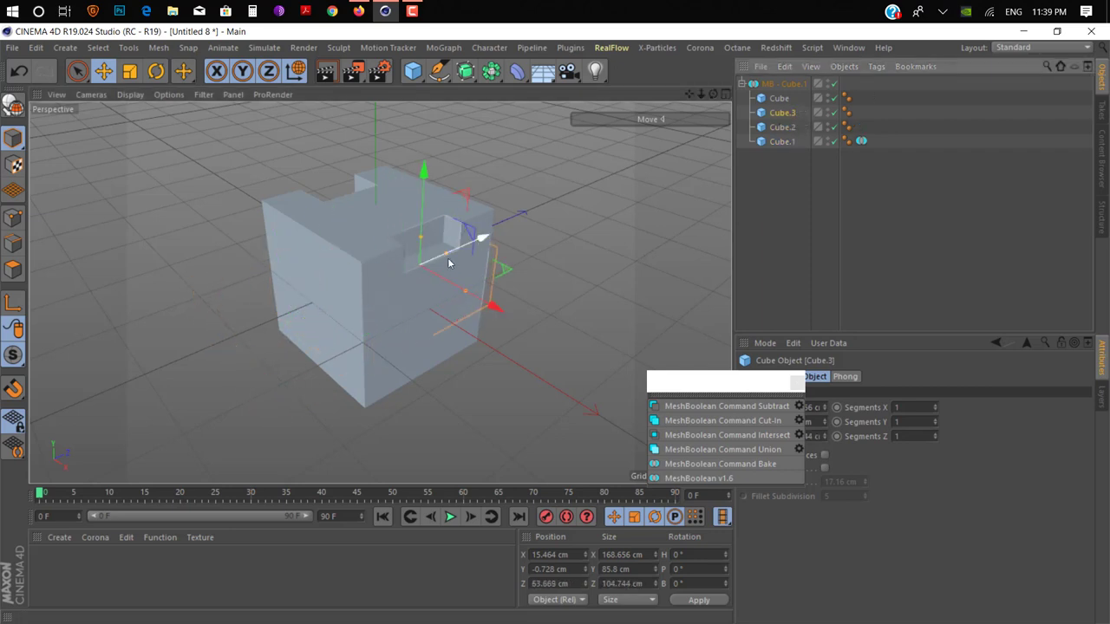
drag(448, 260, 484, 232)
alt+drag(468, 218, 276, 233)
drag(567, 232, 580, 161)
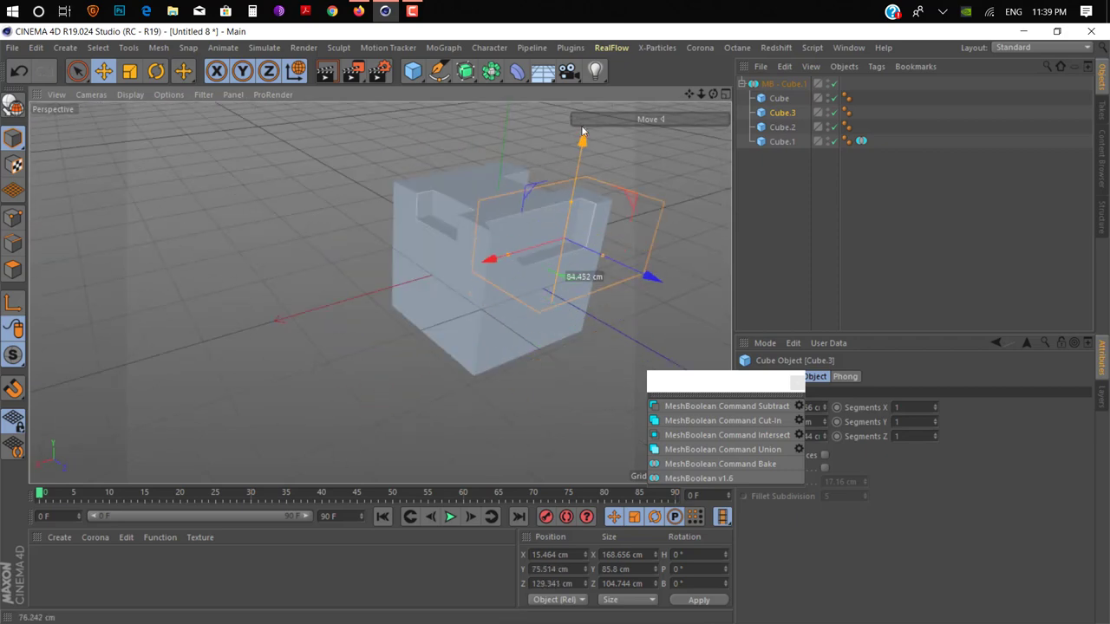
Resize Cube.3 to about 50 × 32 × 49 cm, move it to about Z 99 cm and order it below Cube.2
alt+drag(378, 292, 435, 324)
drag(576, 200, 542, 185)
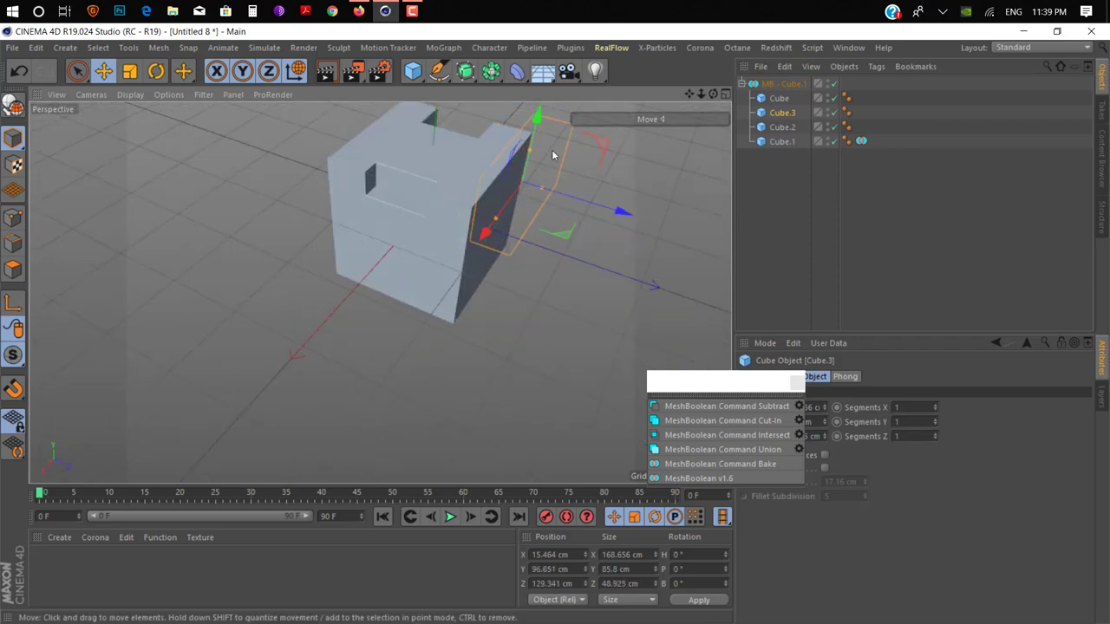
mouse_move(781, 129)
mouse_down()
mouse_move(770, 155)
mouse_move(774, 120)
mouse_up()
drag(592, 205, 558, 199)
alt+drag(637, 210, 567, 225)
drag(485, 270, 617, 256)
drag(521, 263, 487, 264)
Increase the Subdivision value of the MeshBoolean tag on Cube.1
alt+drag(491, 265, 471, 292)
alt+drag(380, 293, 653, 272)
drag(726, 387, 607, 351)
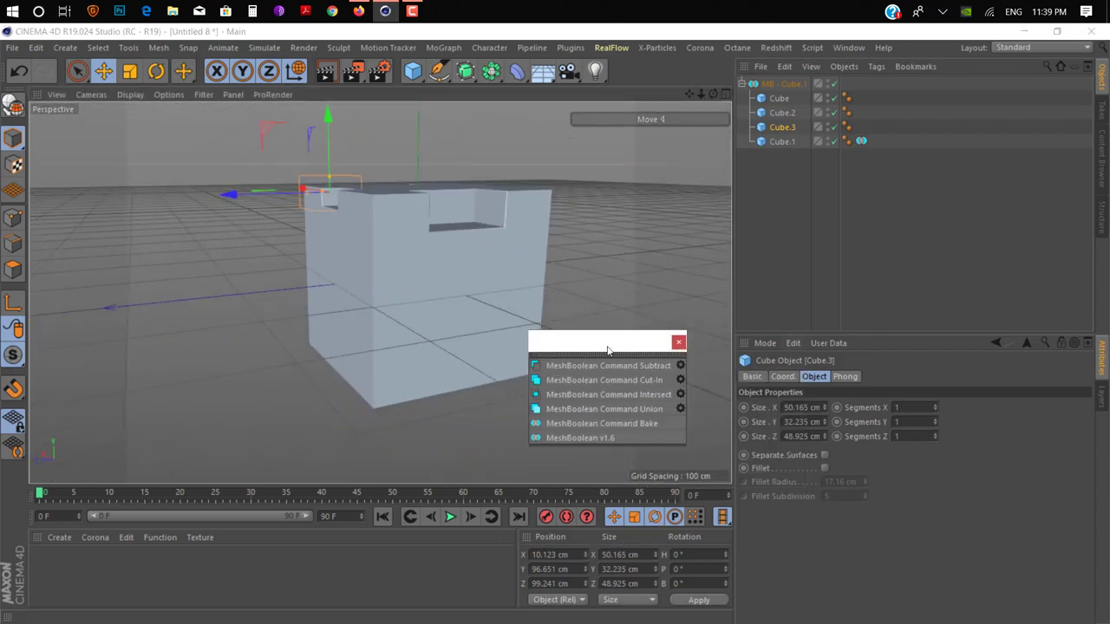
click(861, 141)
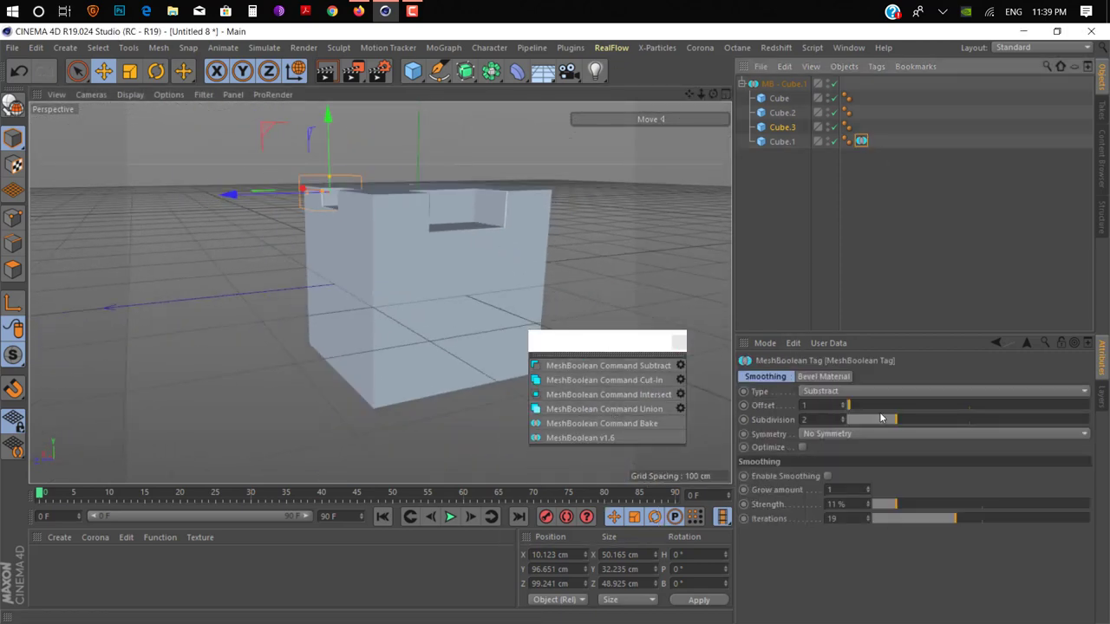
drag(881, 418, 946, 419)
Switch to Firefox and examine the demo videos and sample renders on the MeshBoolean product page
click(365, 7)
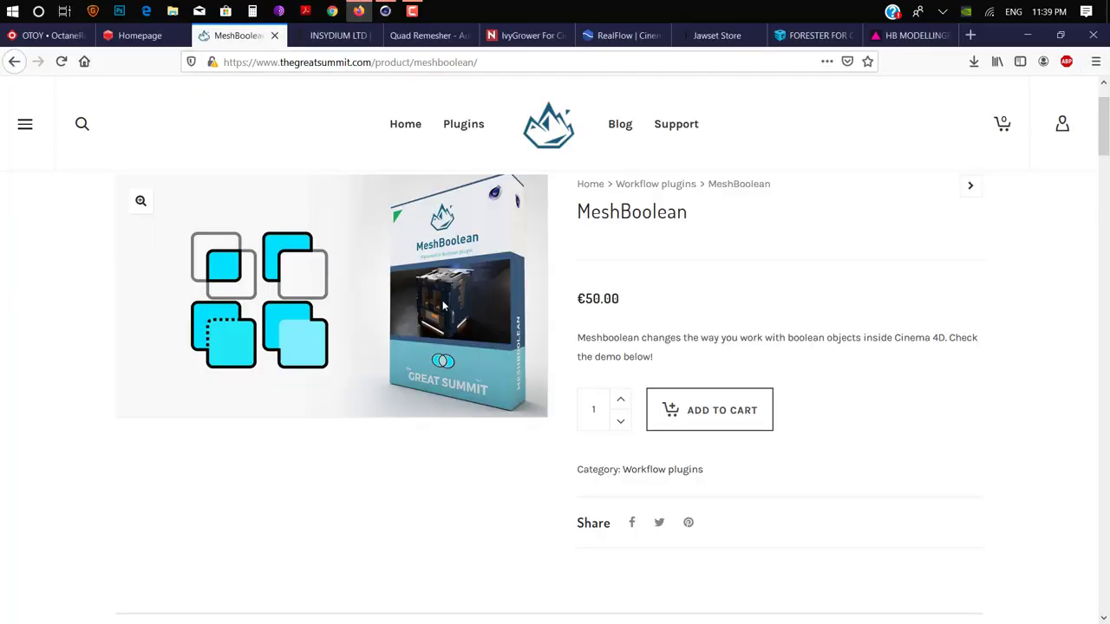
scroll(442, 305, down, 10)
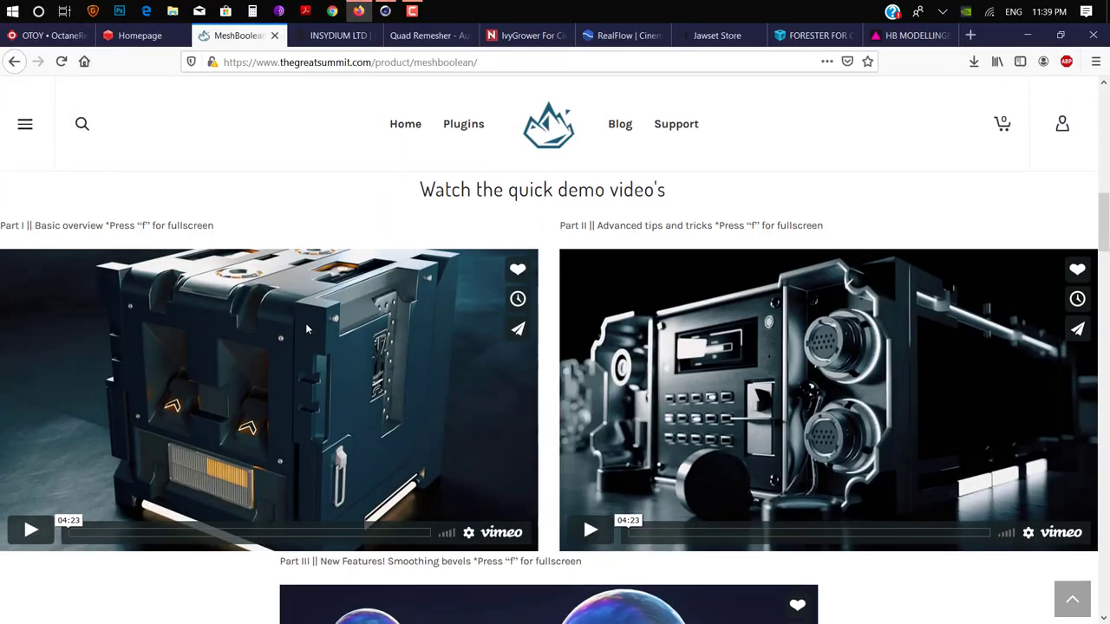
scroll(306, 328, down, 2)
scroll(371, 309, up, 2)
scroll(300, 344, down, 15)
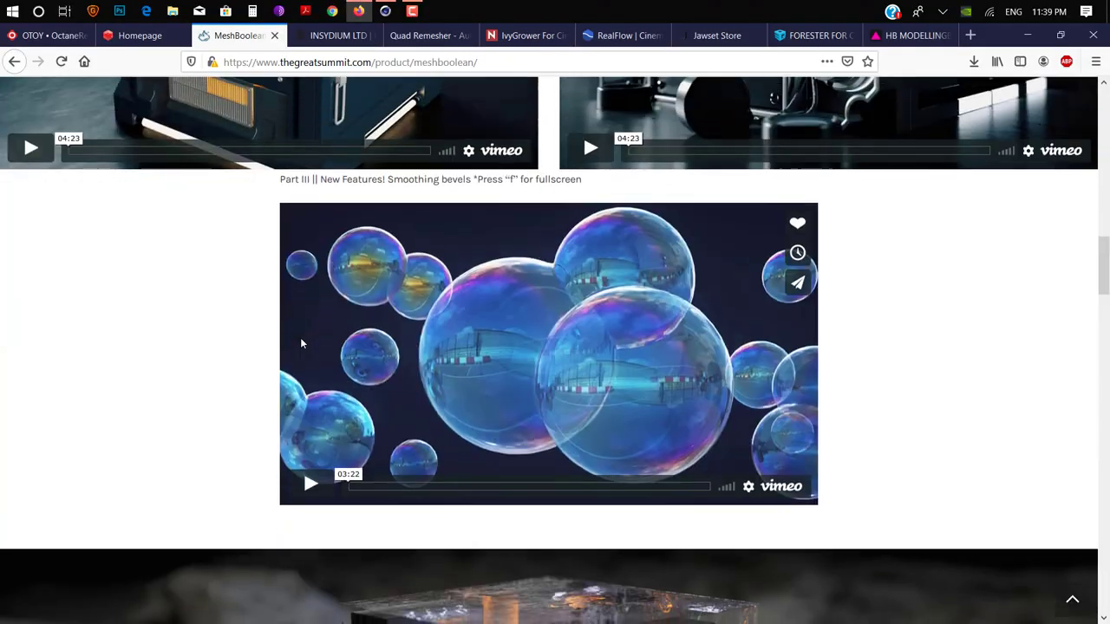
scroll(363, 344, down, 3)
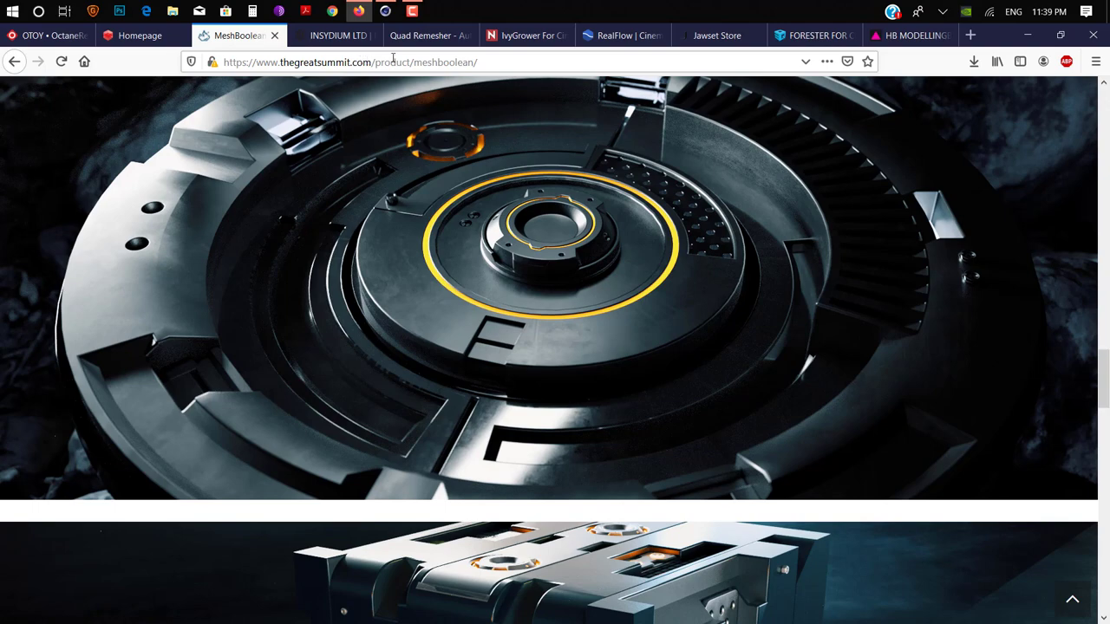
Open the IvyGrower for Cinema 4D page and examine its preview image and description
click(508, 37)
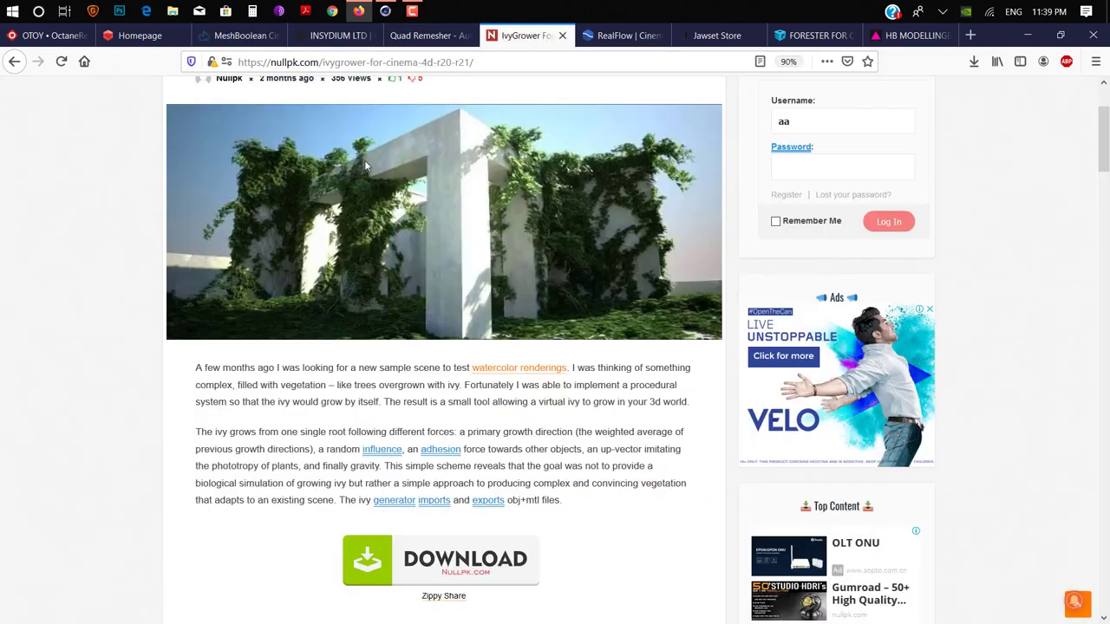
scroll(365, 158, down, 2)
scroll(366, 158, up, 3)
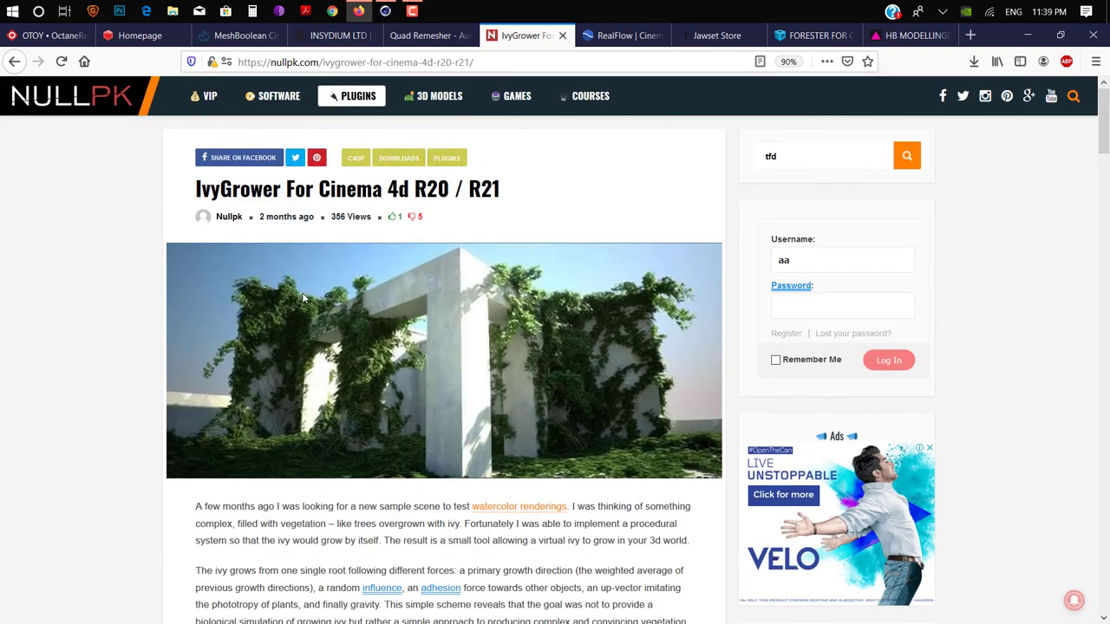
Examine the IvyGrower page's preview image, description and download links
scroll(410, 290, down, 4)
scroll(410, 290, up, 2)
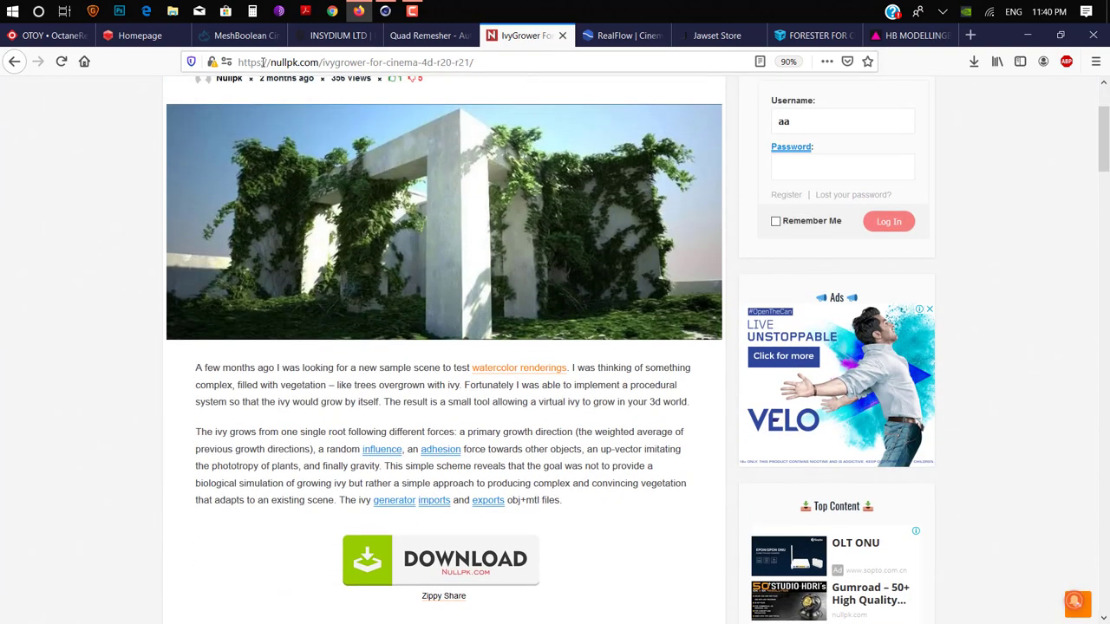
scroll(336, 220, down, 4)
Switch to Cinema 4D, bake the MeshBoolean result into a polygon object and delete the leftover Cube.1 null
click(385, 11)
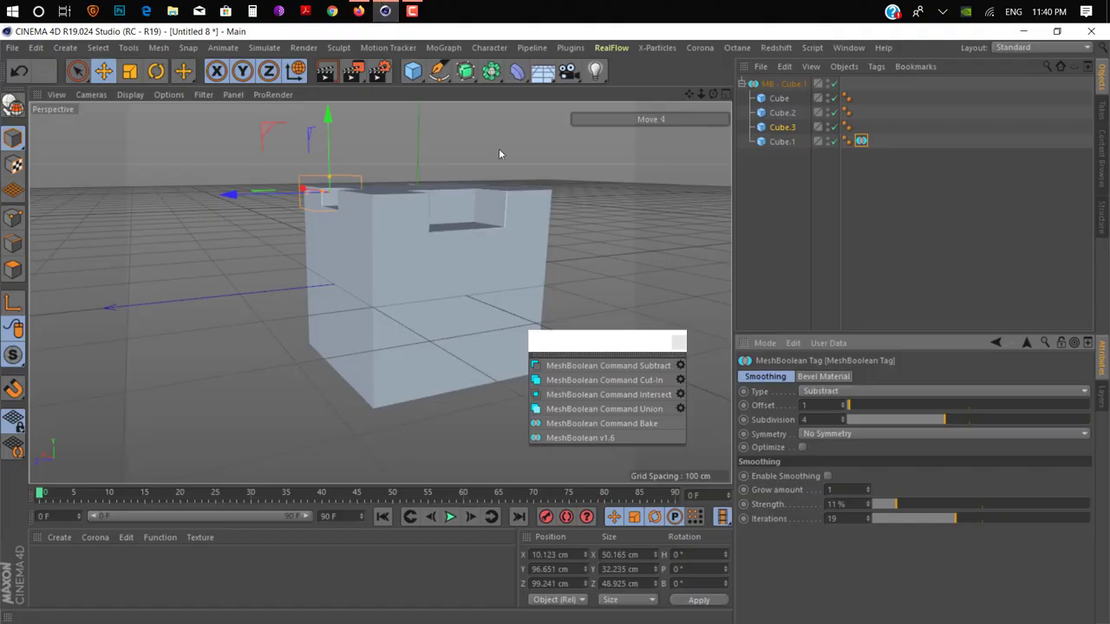
click(601, 424)
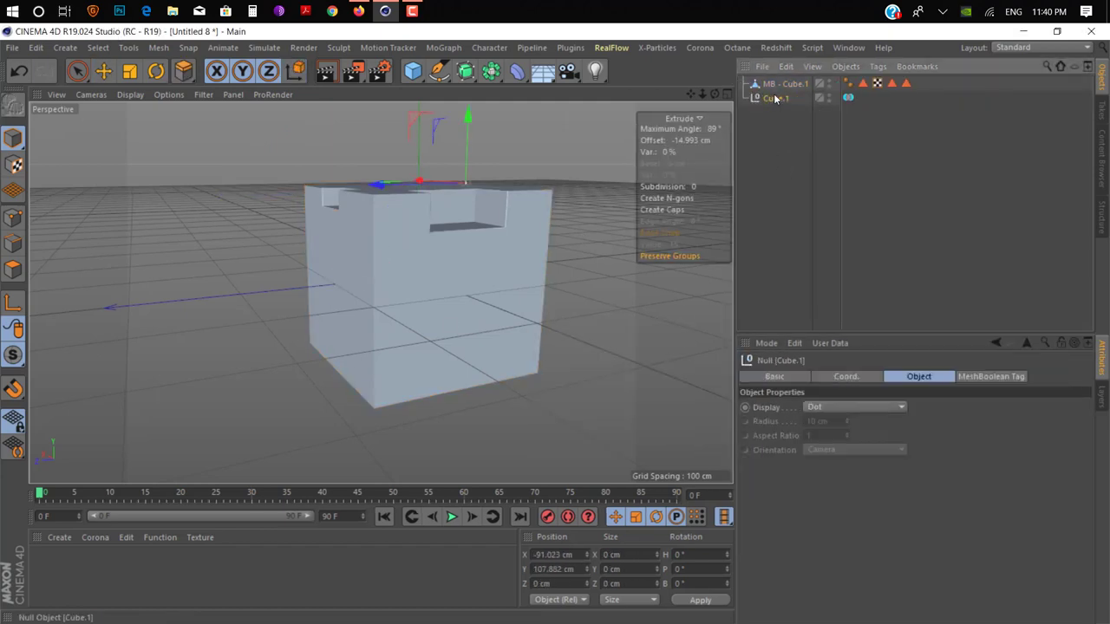
key(Delete)
Start the Ivy Grower plugin on MB - Cube.1 and place the ivy seed near the front face's upper corner
click(780, 86)
alt+drag(407, 217, 542, 264)
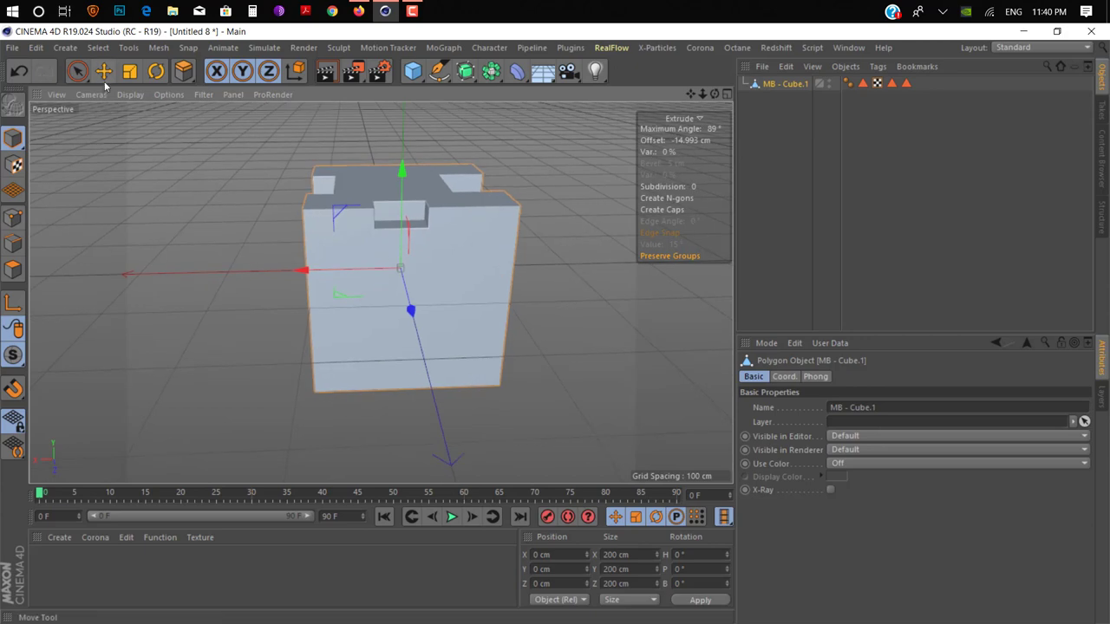
click(103, 72)
click(570, 48)
click(598, 161)
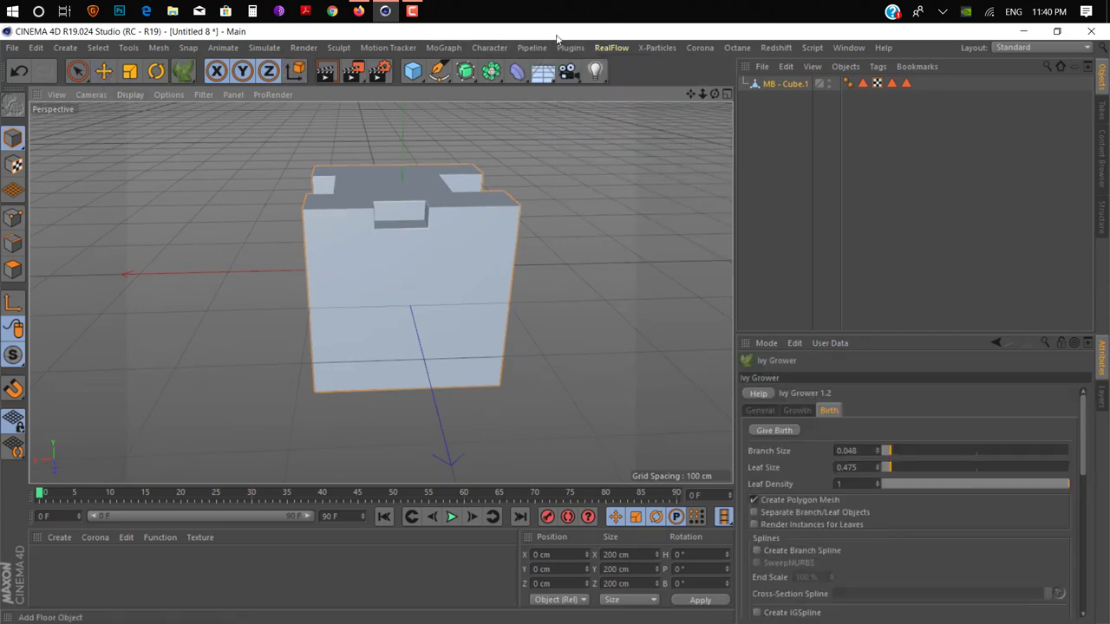
mouse_move(407, 282)
alt+mouse_down()
mouse_move(520, 280)
mouse_move(342, 280)
mouse_move(387, 295)
mouse_move(419, 287)
alt+mouse_up()
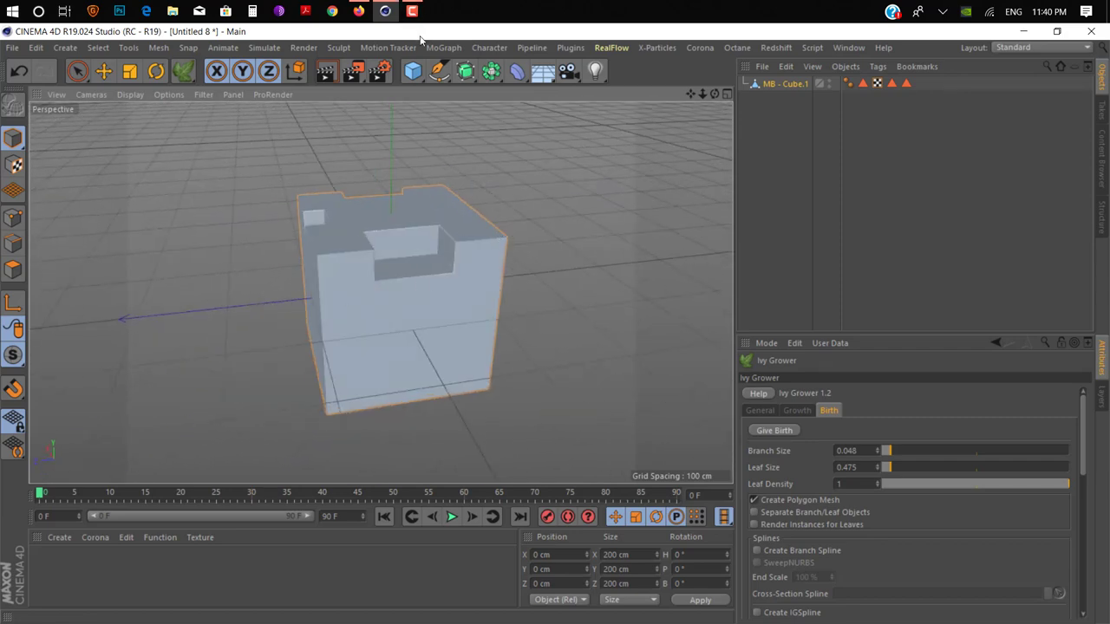
alt+drag(473, 258, 427, 277)
scroll(446, 270, up, 4)
scroll(428, 278, down, 5)
alt+middle_drag(429, 278, 480, 227)
Try growing ivy from the corner seed with the existing Growth settings, and stop it once branches spread across the block
click(796, 409)
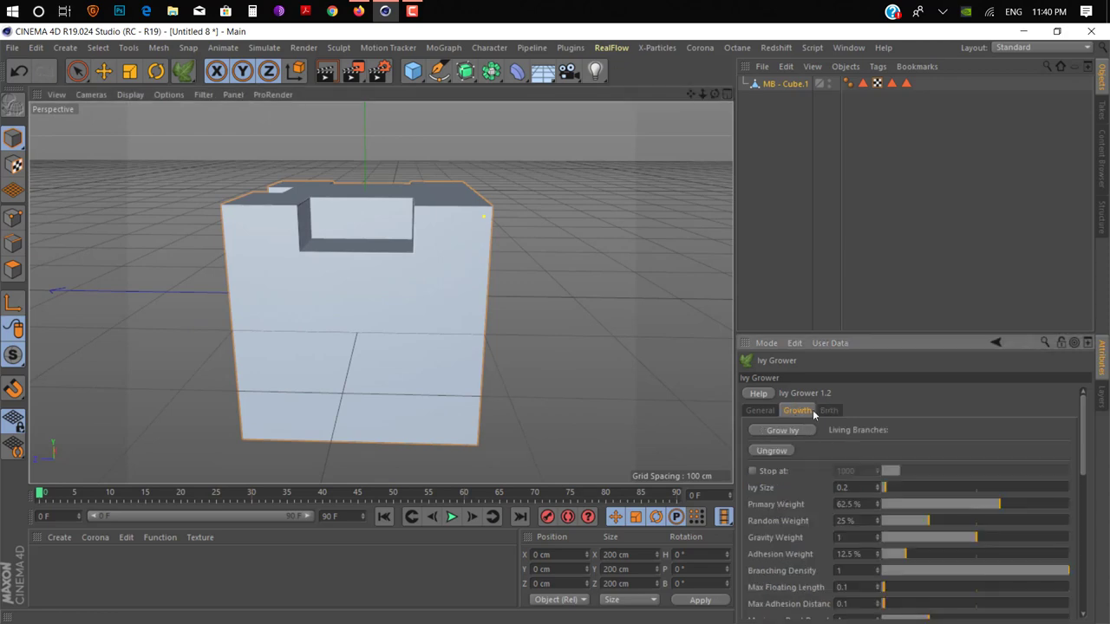
click(782, 432)
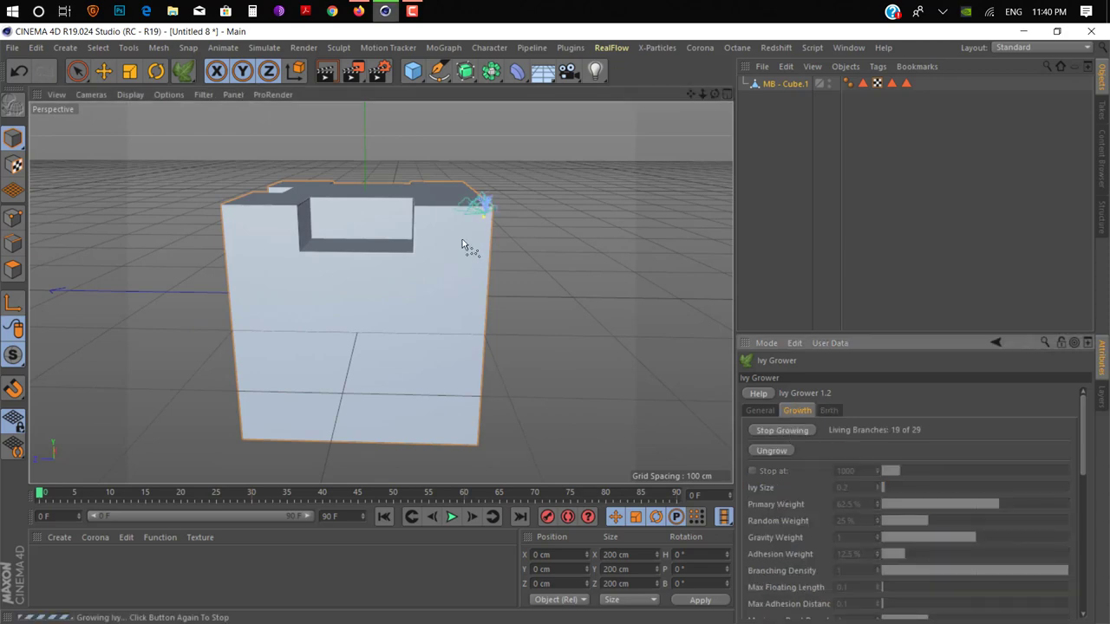
alt+drag(466, 230, 533, 332)
scroll(799, 471, down, 5)
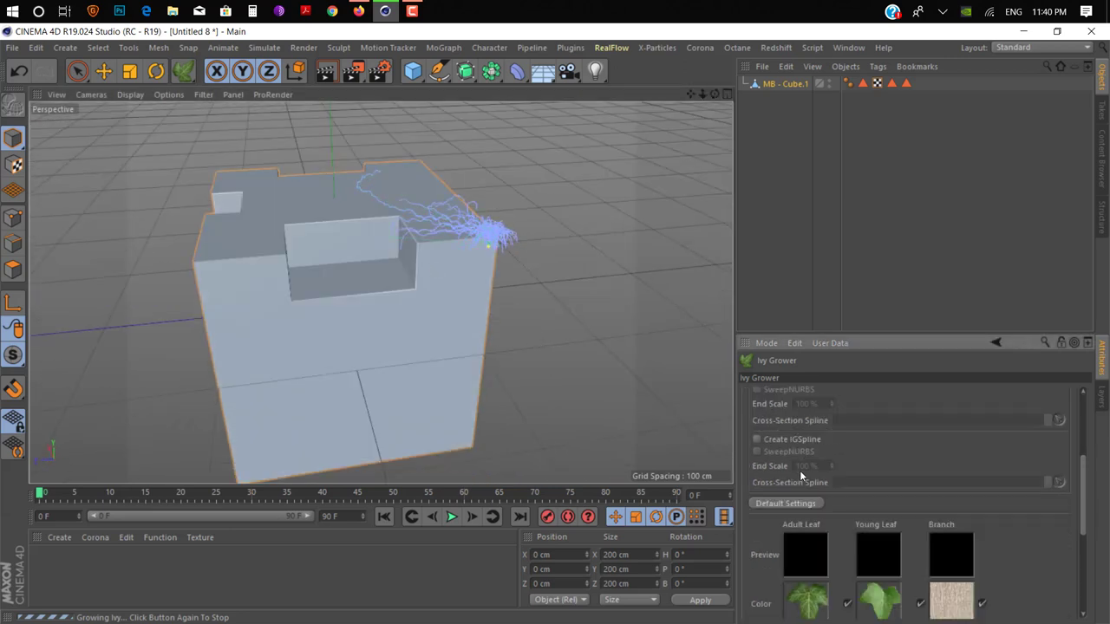
scroll(838, 428, up, 5)
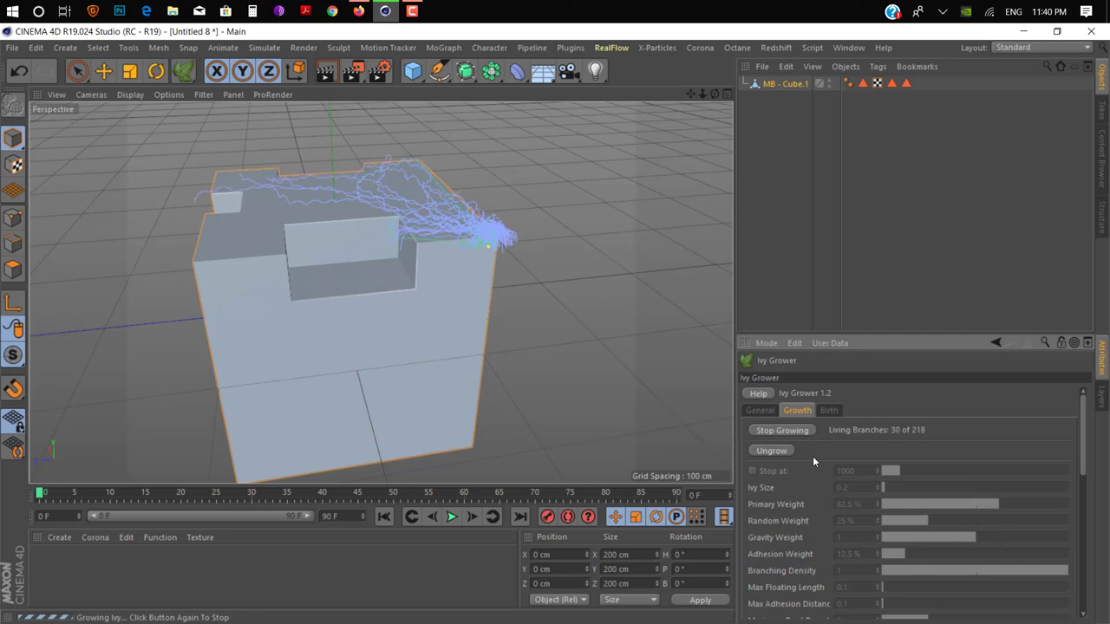
click(785, 431)
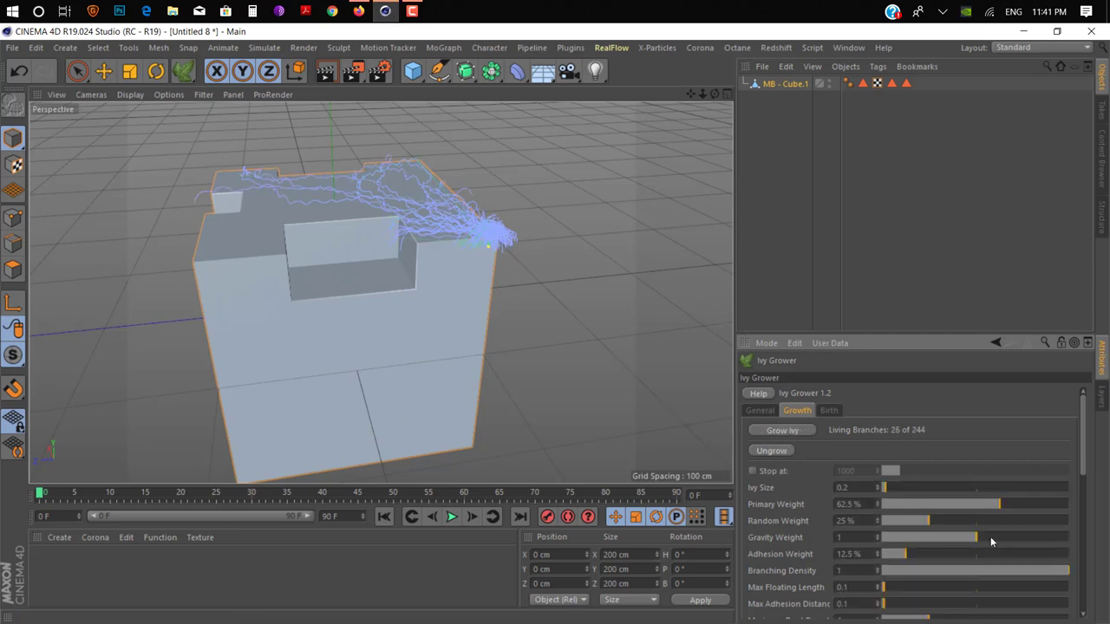
Set Random Weight 64 %, Gravity Weight 2, Adhesion Weight 50 %, Max Floating Length 6.303 and Max Adhesion Distance 5.958, then regrow the ivy
drag(951, 586, 1000, 588)
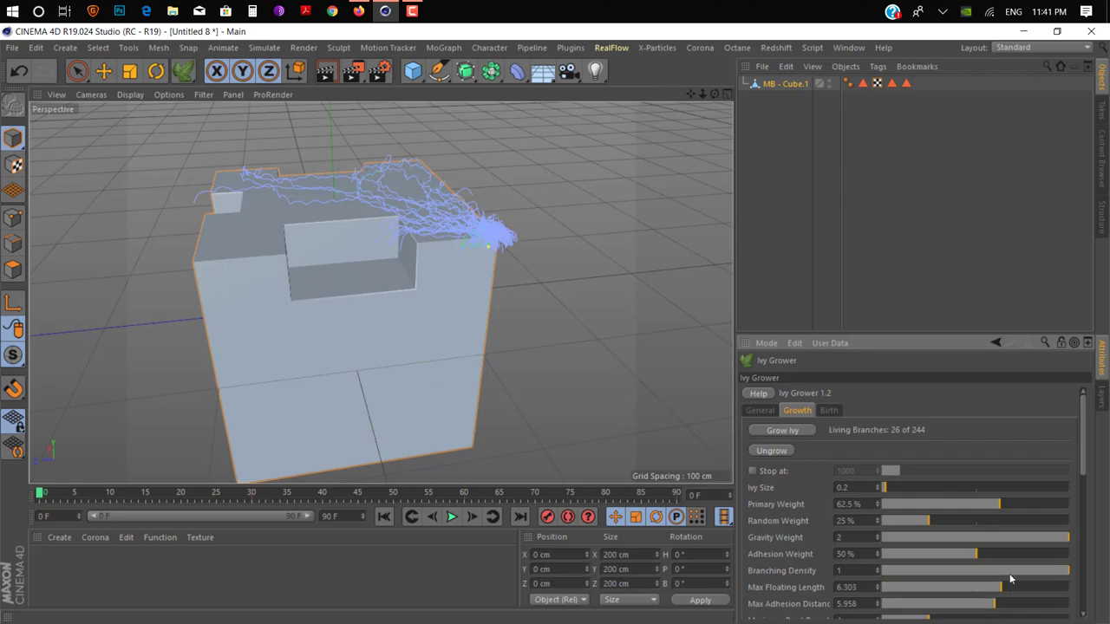
click(772, 452)
click(775, 432)
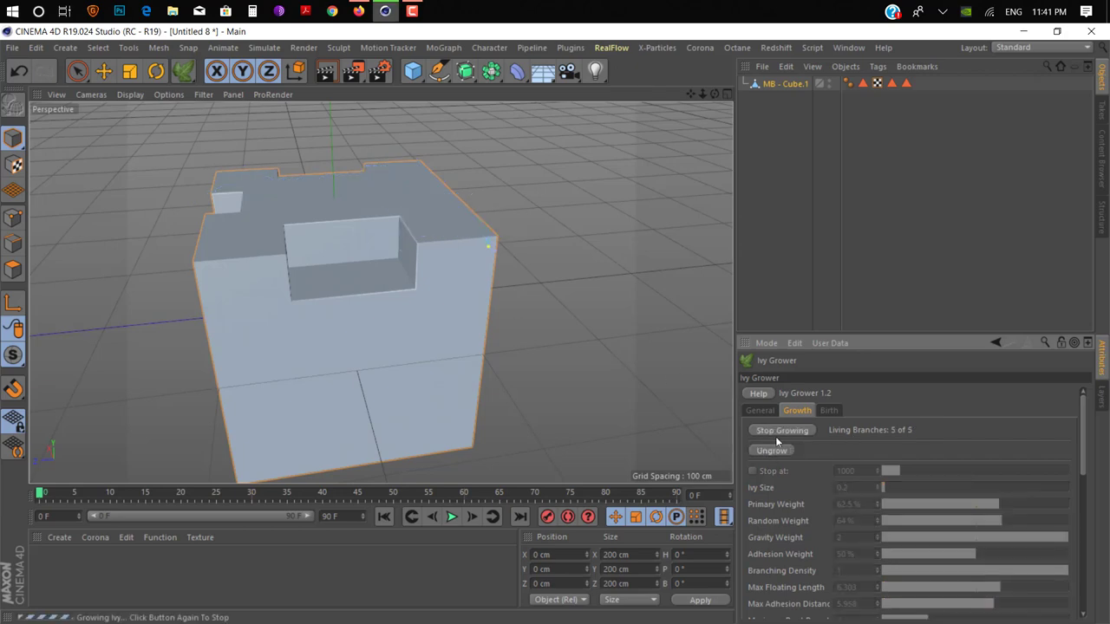
alt+drag(474, 322, 610, 347)
click(789, 431)
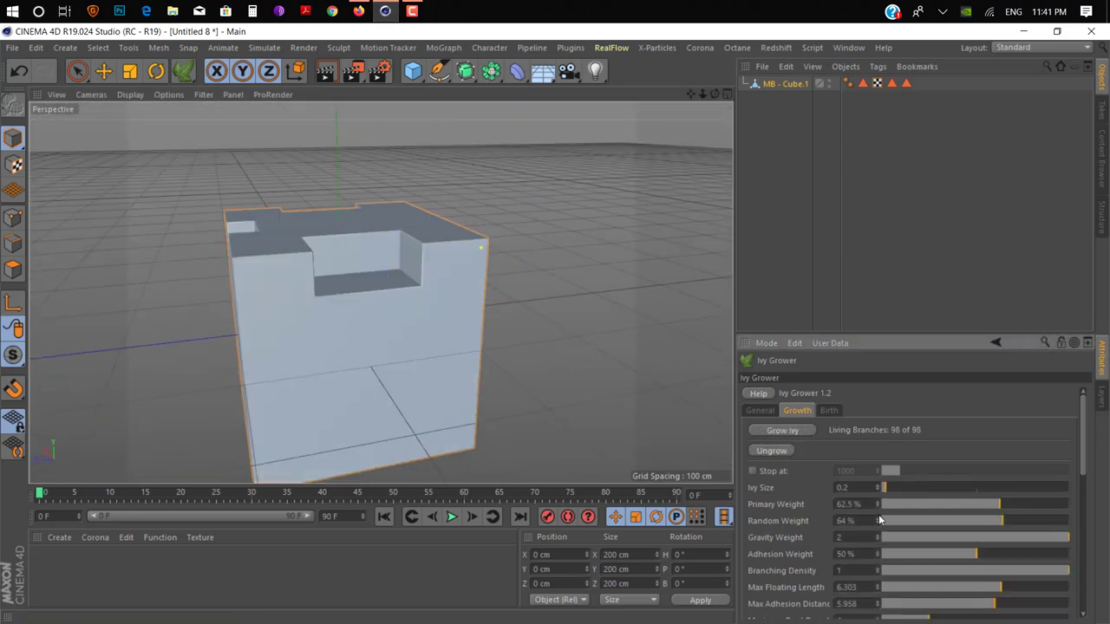
Set Gravity Weight to 0, place a new seed on the face below the notch and grow ivy around it
drag(924, 534, 960, 539)
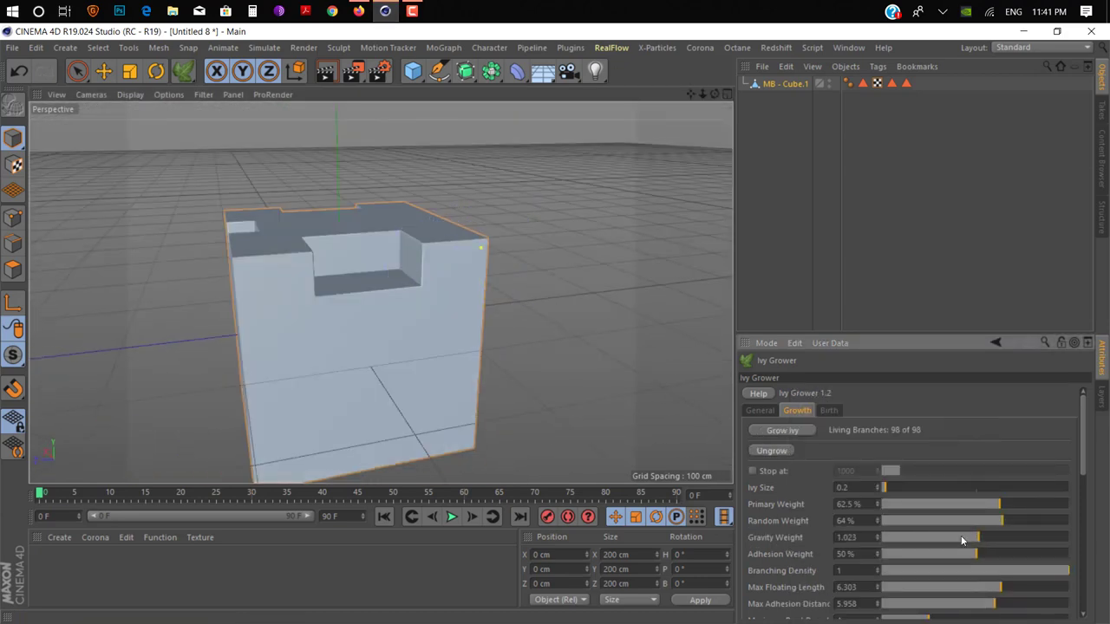
click(799, 433)
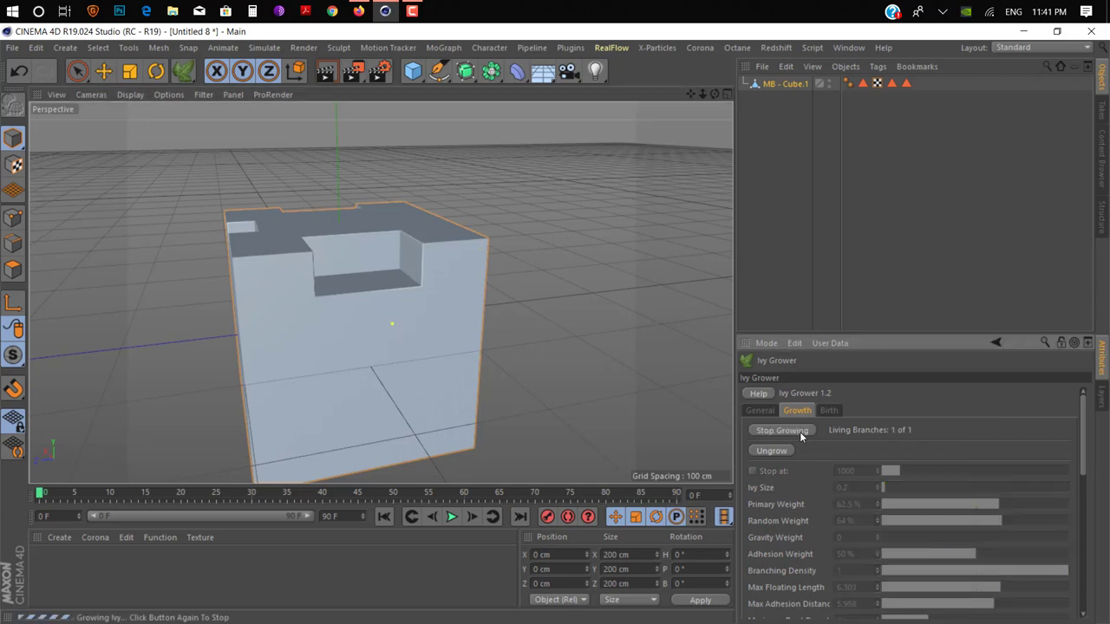
alt+drag(383, 394, 480, 371)
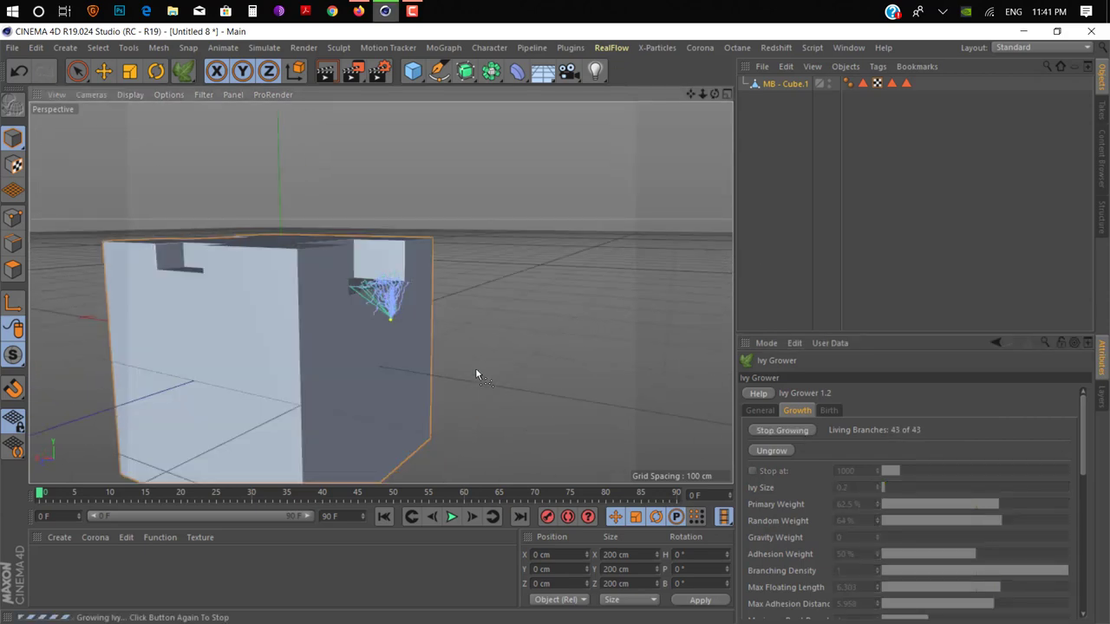
alt+drag(414, 364, 257, 380)
alt+drag(357, 327, 500, 355)
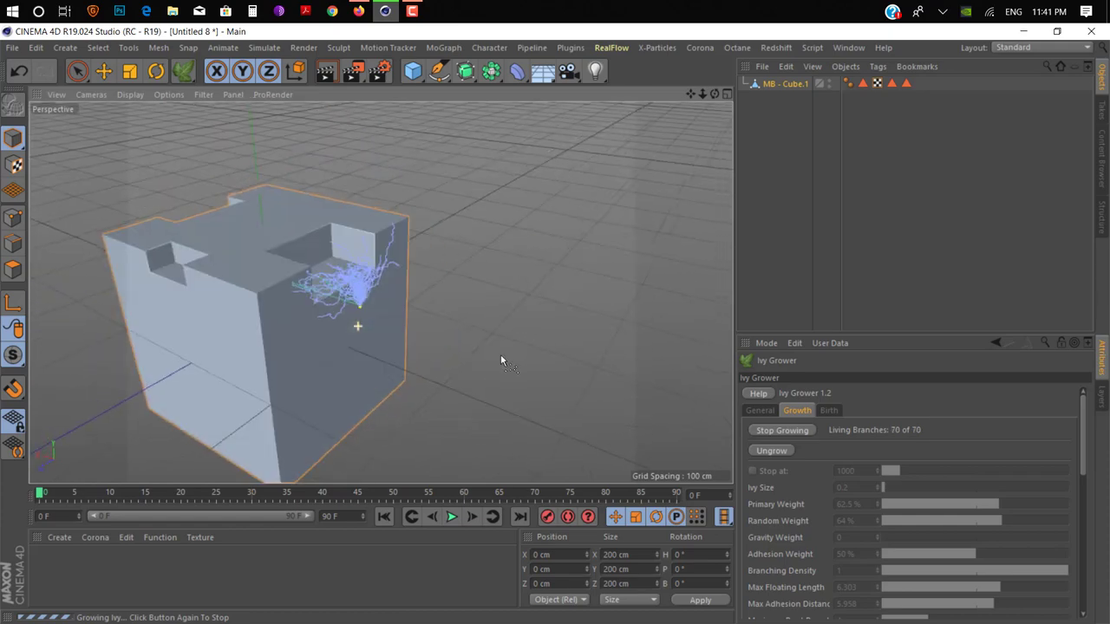
scroll(376, 248, up, 5)
alt+drag(339, 330, 720, 338)
click(782, 430)
Give birth to the ivy as a polygon mesh with leaves and render the perspective view
click(829, 411)
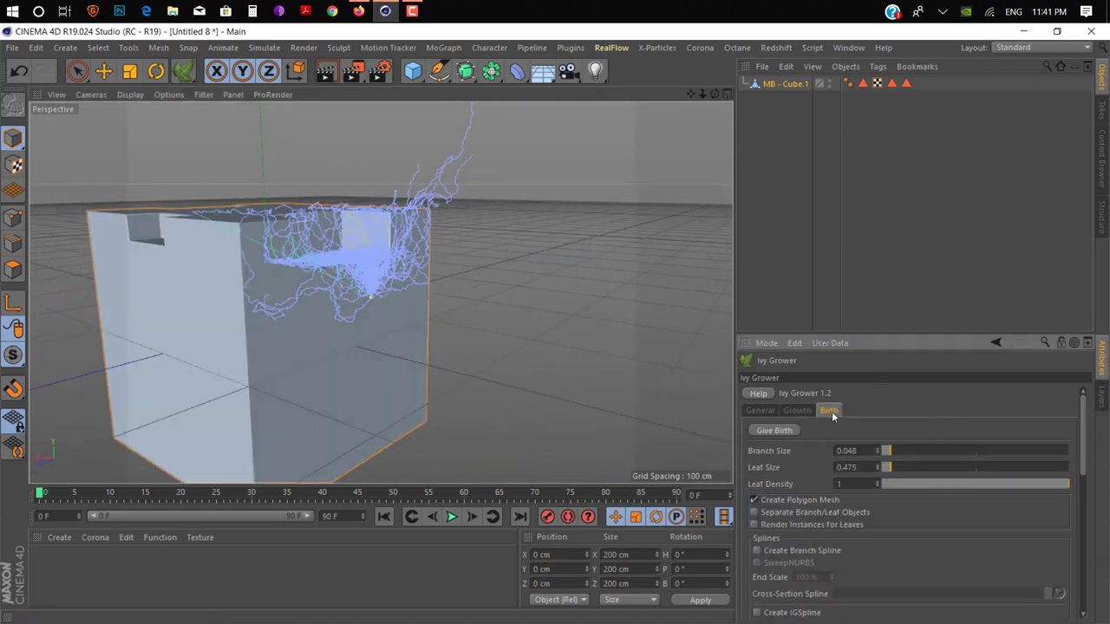
click(768, 432)
alt+drag(460, 232, 310, 57)
click(325, 71)
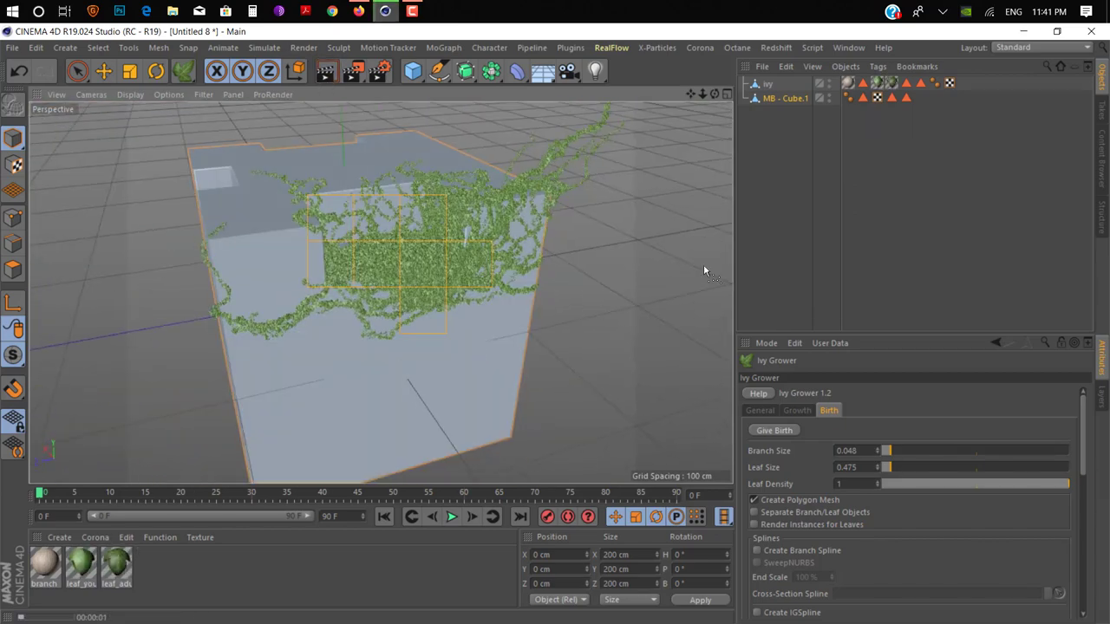
Close the ivy project without saving it
click(13, 47)
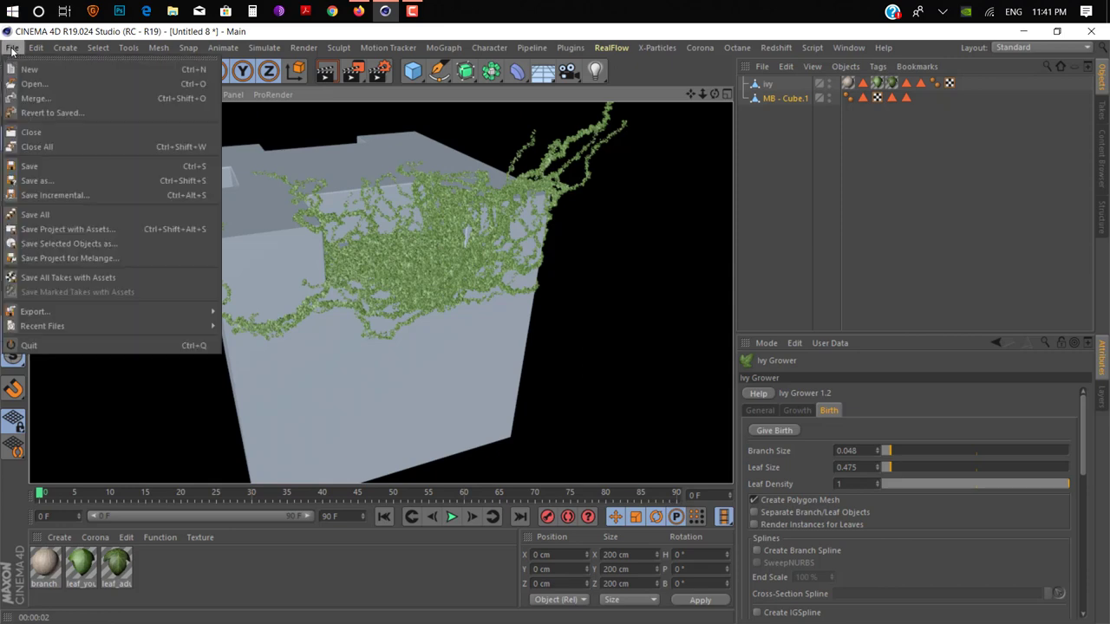
click(52, 131)
click(570, 387)
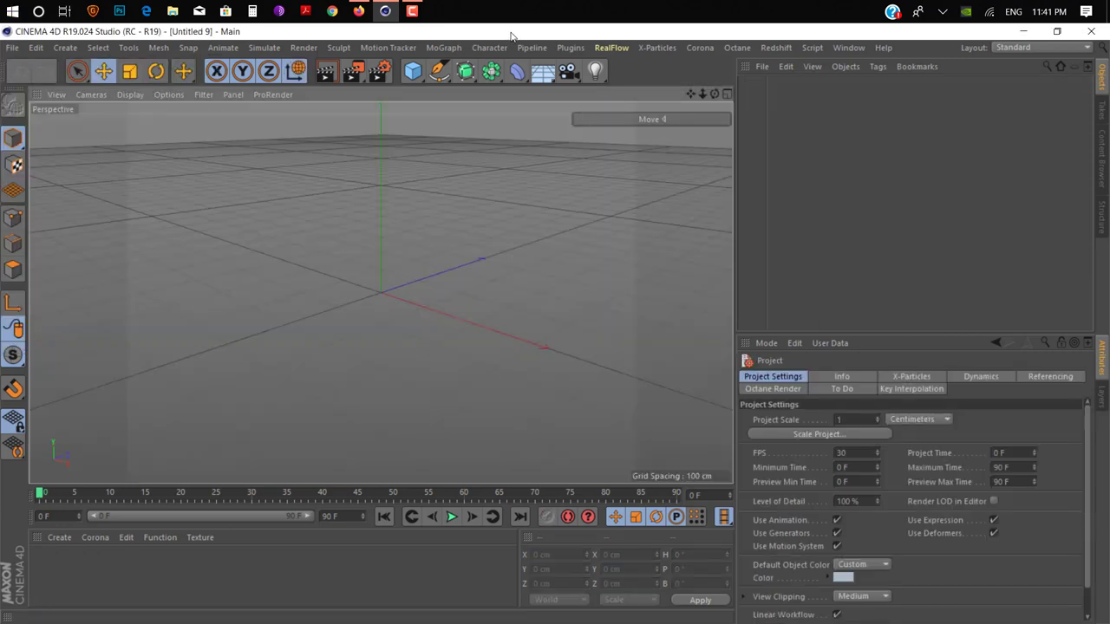
Switch to Firefox and examine the Quad Remesher product page's introduction and list of supported programs
click(358, 12)
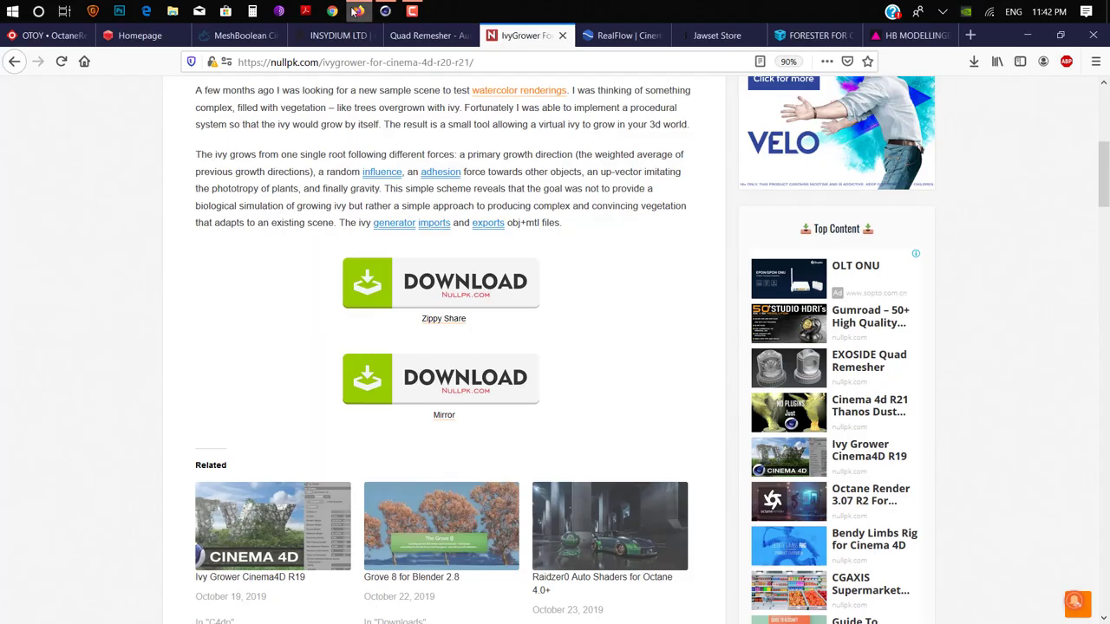
click(437, 39)
scroll(252, 223, up, 10)
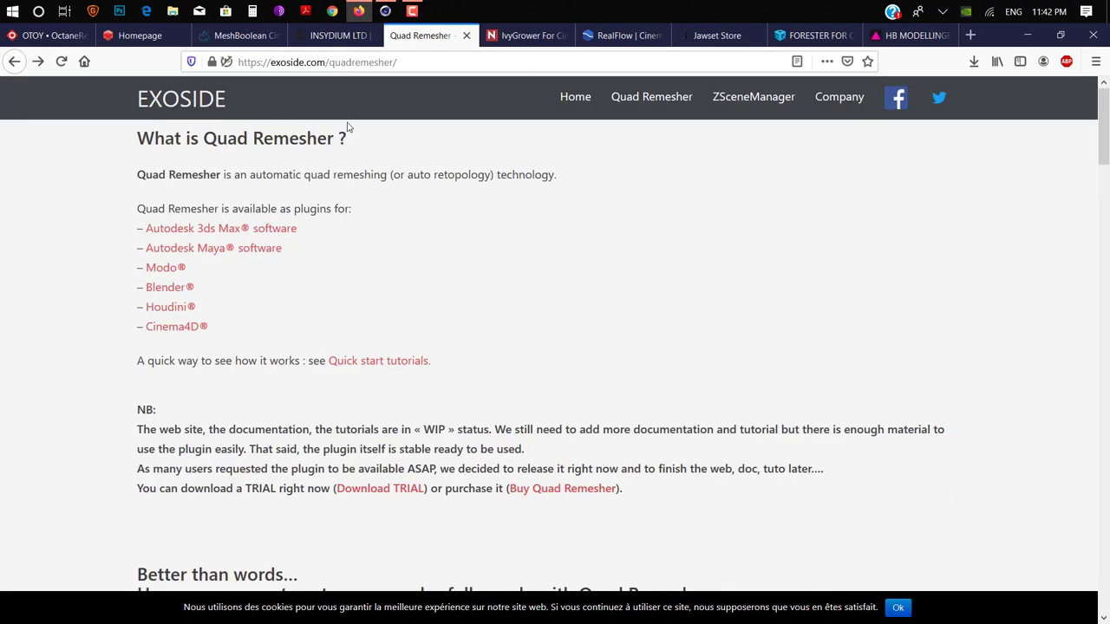
mouse_move(357, 22)
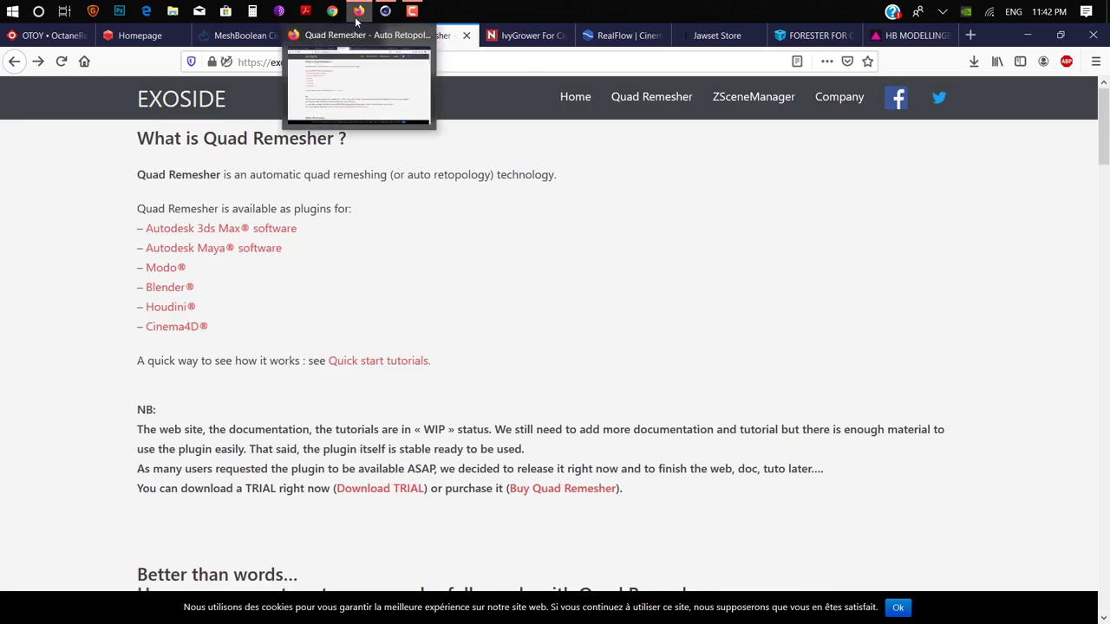
Switch to Cinema 4D, add a sphere primitive and make it editable
click(385, 11)
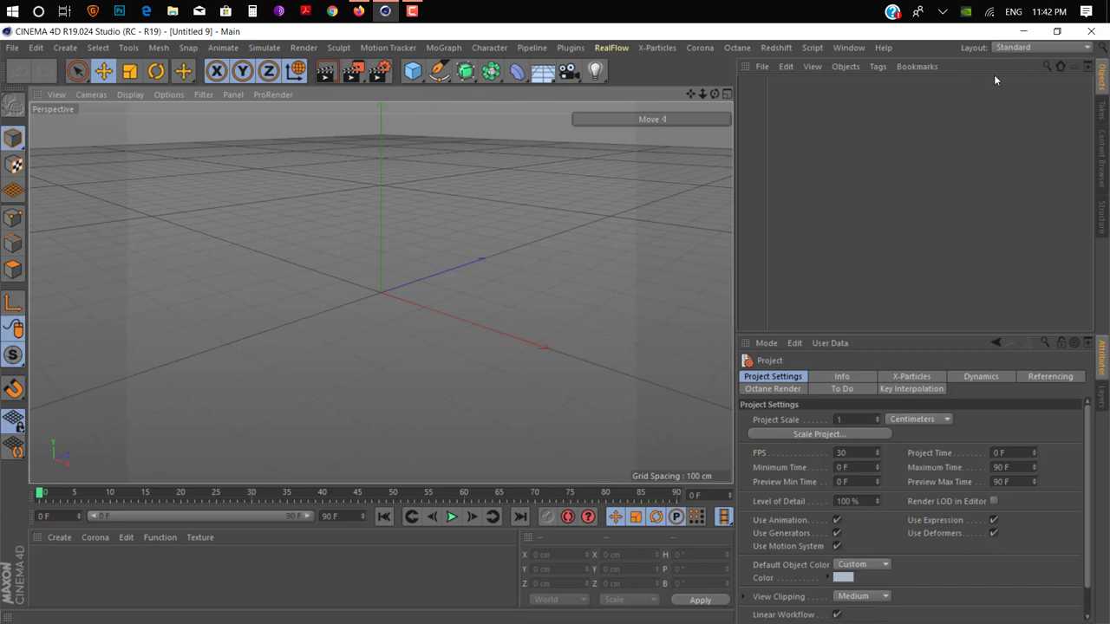
drag(413, 71, 707, 117)
click(1017, 48)
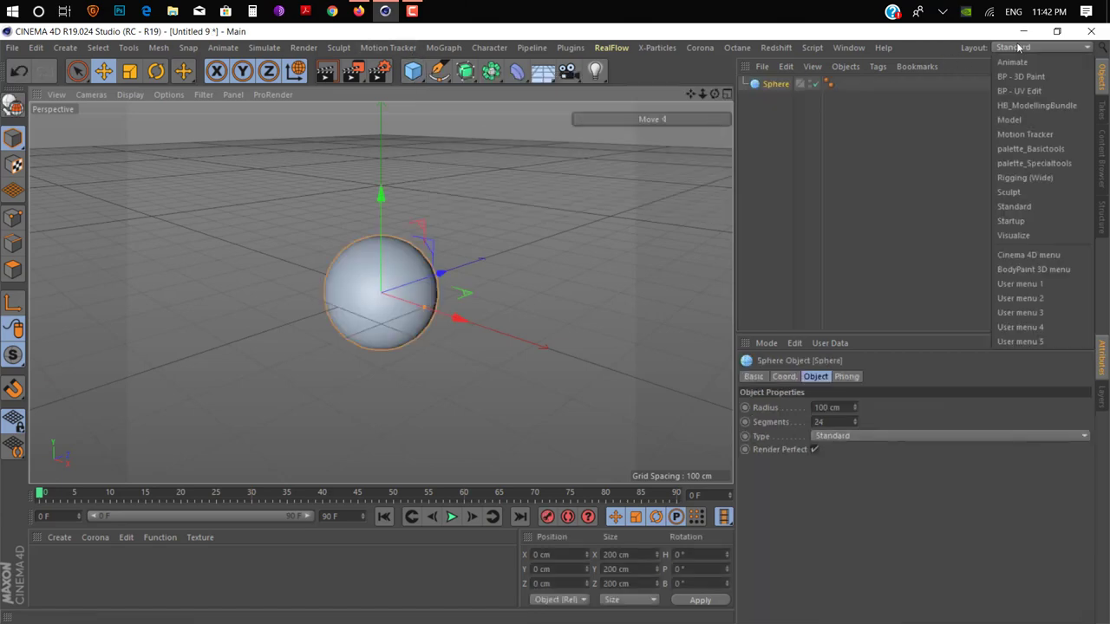
click(1017, 48)
key(c)
Change to the Sculpt layout and display the sphere with Gouraud Shading (Lines)
click(1016, 48)
click(1010, 192)
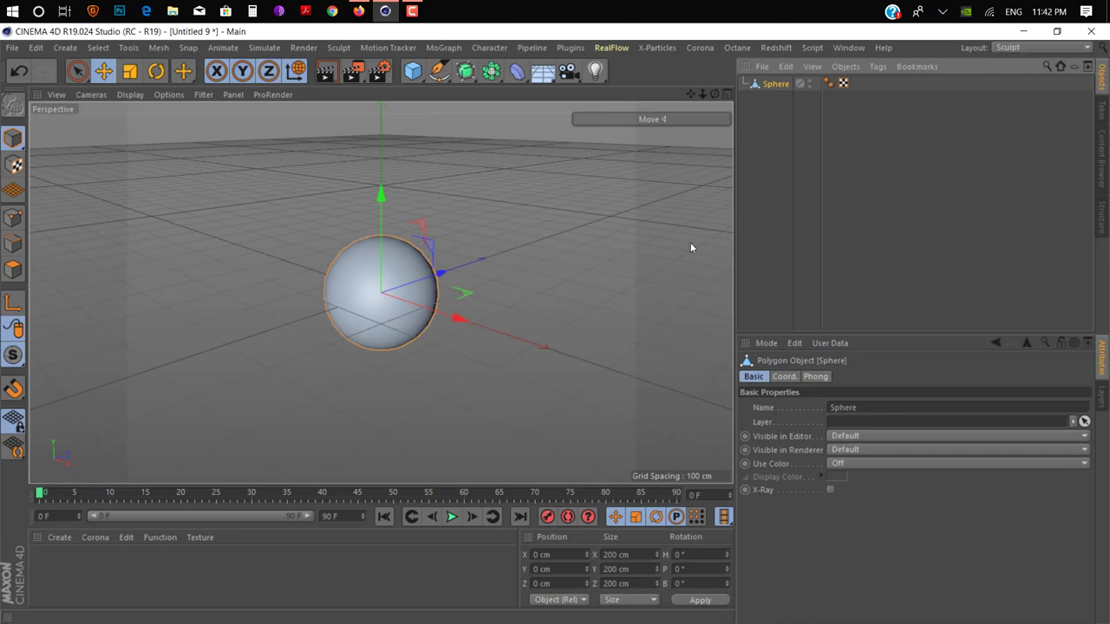
click(129, 96)
click(163, 127)
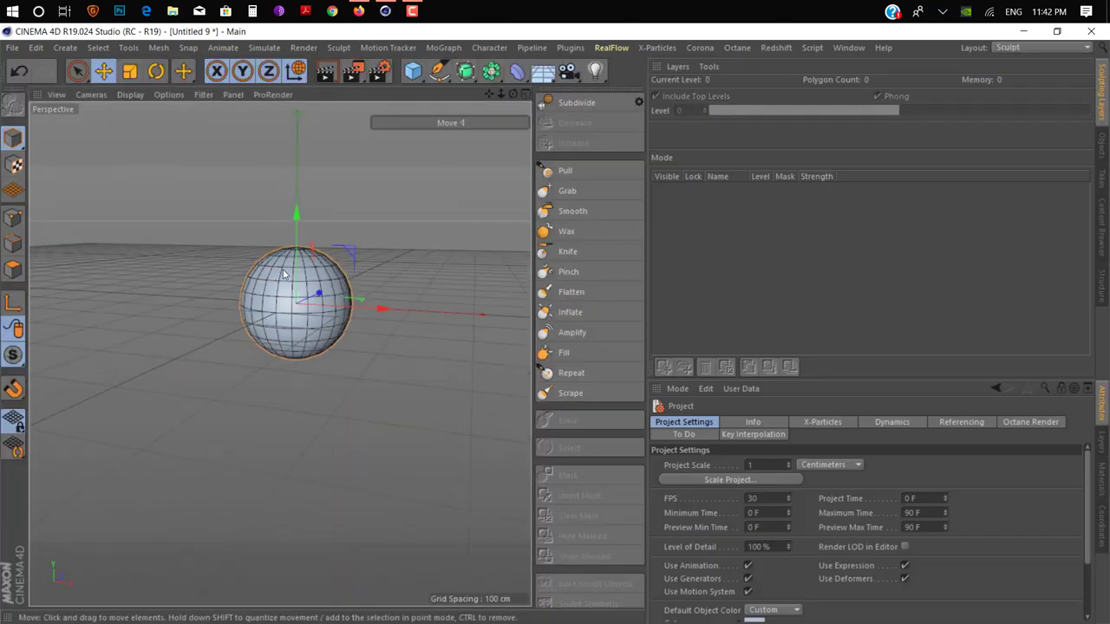
Subdivide the sphere to sculpting level 1 and enable X (YZ) symmetry for the Grab brush
alt+drag(260, 338, 302, 314)
click(576, 103)
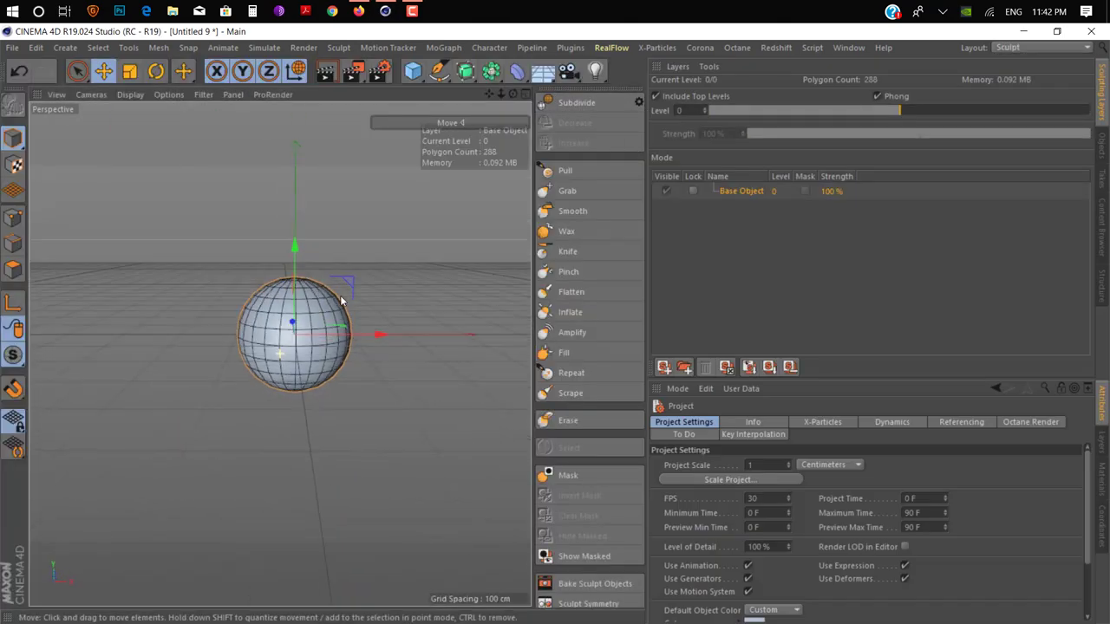
click(567, 191)
click(691, 499)
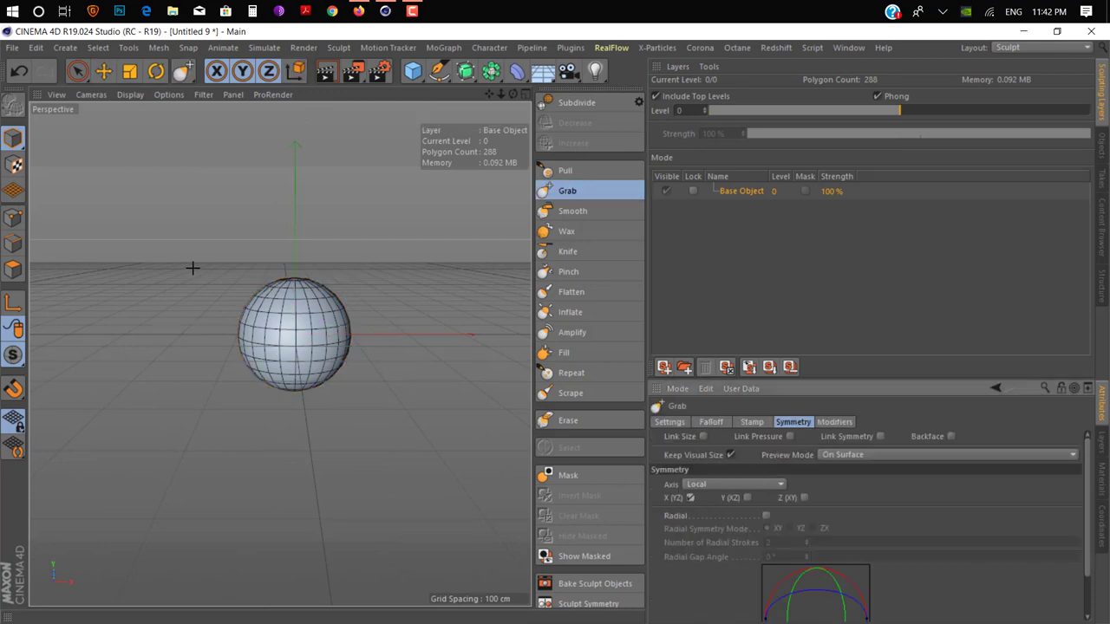
click(576, 103)
Pull several long symmetric spikes out of the sphere with the Grab brush
mouse_move(341, 292)
mouse_down()
mouse_move(404, 228)
mouse_move(379, 373)
mouse_move(398, 477)
mouse_up()
mouse_move(384, 322)
mouse_down()
mouse_move(507, 325)
mouse_move(500, 348)
mouse_move(282, 396)
mouse_move(260, 364)
mouse_up()
drag(132, 326, 37, 321)
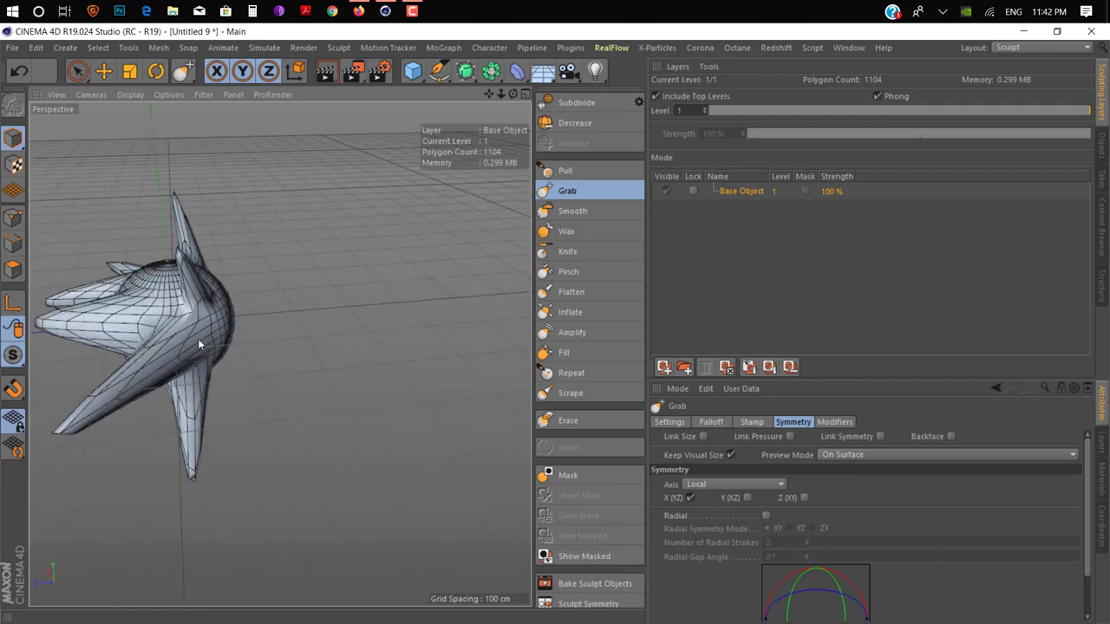
mouse_move(364, 344)
alt+mouse_down()
mouse_move(266, 317)
mouse_move(362, 334)
mouse_move(87, 319)
mouse_move(376, 327)
mouse_move(156, 295)
mouse_move(347, 316)
alt+mouse_up()
Return to the Standard layout, place the sculpted sphere in a Connect object and convert it to an editable polygon object
click(1041, 47)
click(1012, 61)
click(1040, 47)
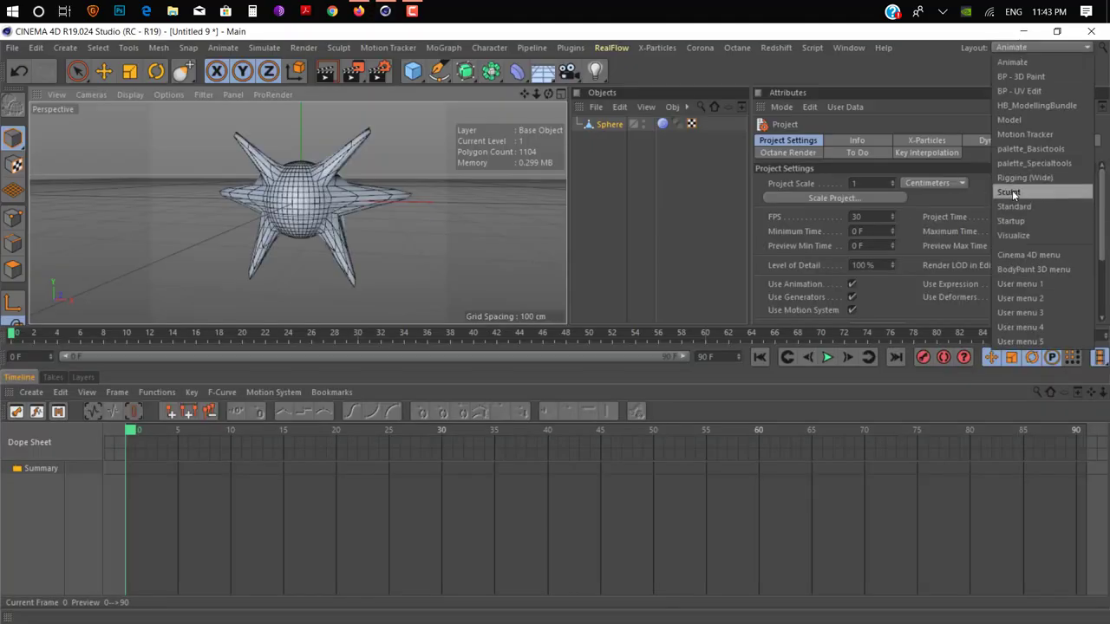
click(1013, 206)
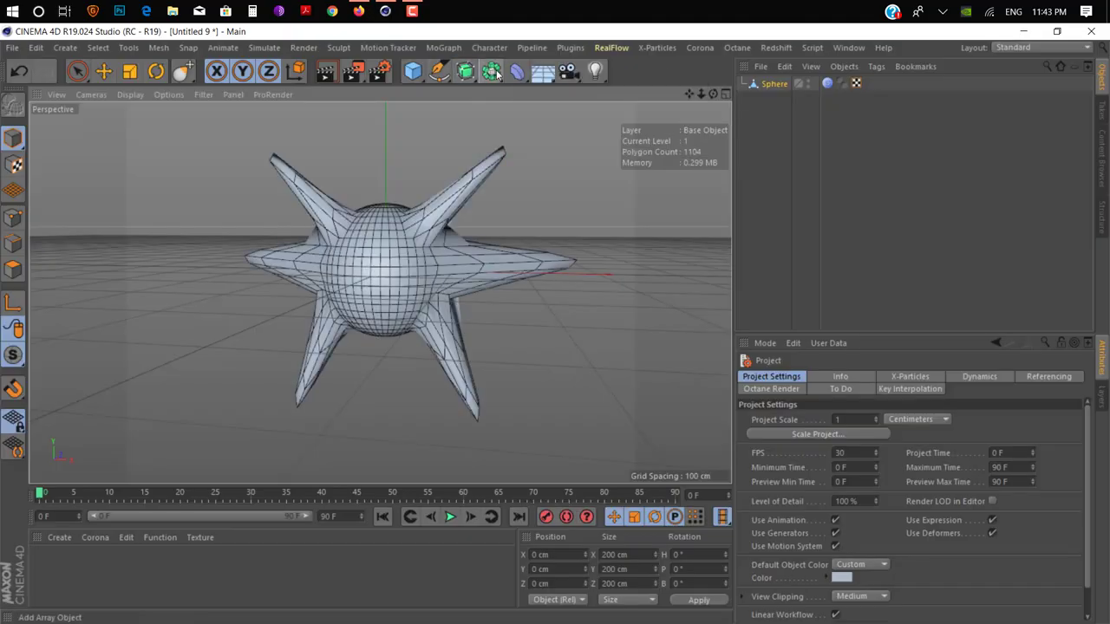
alt+drag(491, 71, 742, 90)
key(c)
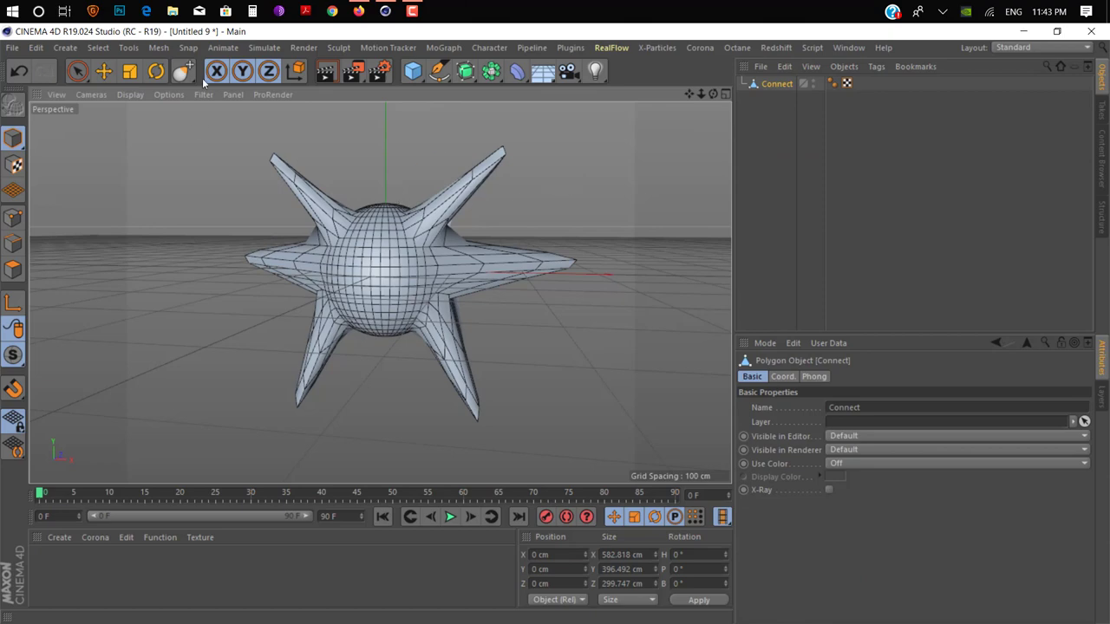
Remesh the spiked Connect object with Quad Remesher at a target quad count of 5000
click(103, 71)
alt+drag(417, 234, 447, 230)
alt+drag(391, 279, 416, 260)
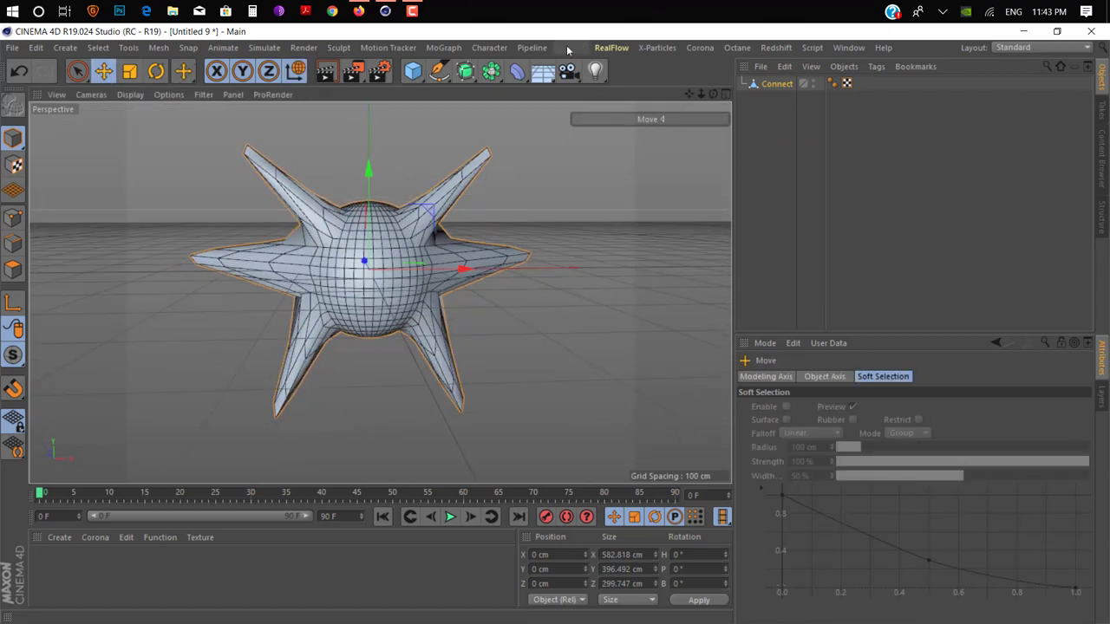
click(570, 48)
click(598, 173)
drag(576, 37, 819, 152)
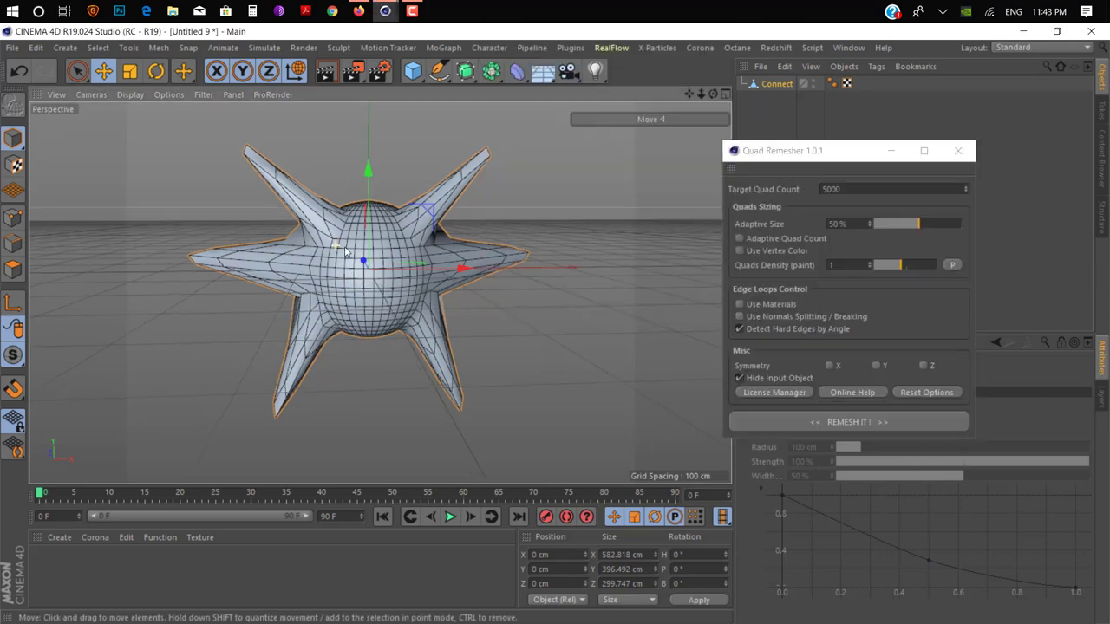
alt+drag(555, 239, 516, 267)
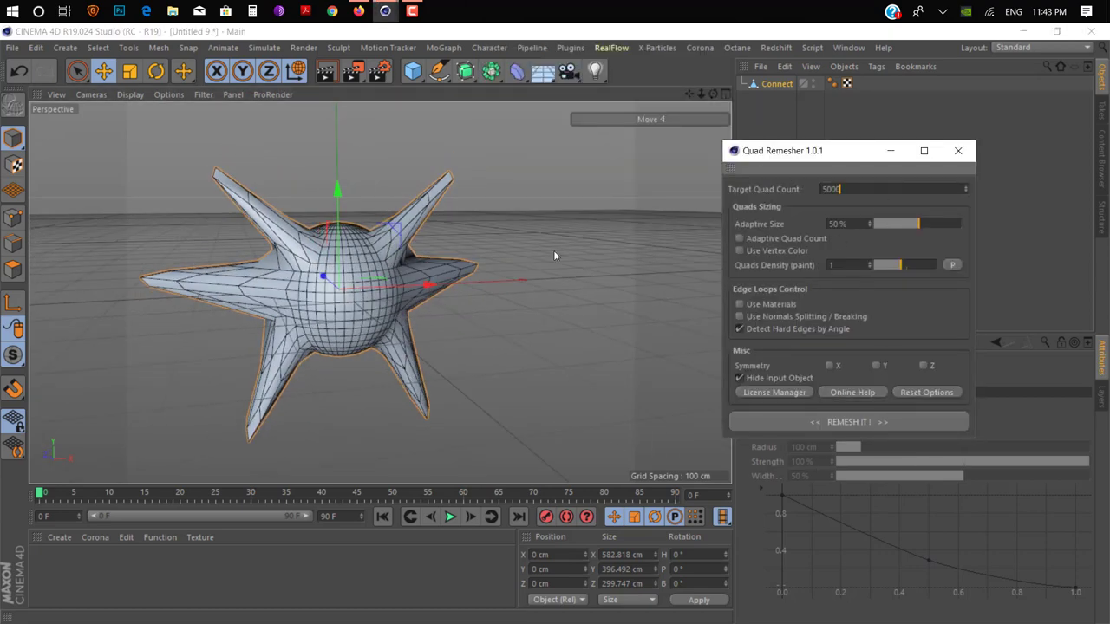
alt+drag(553, 255, 607, 262)
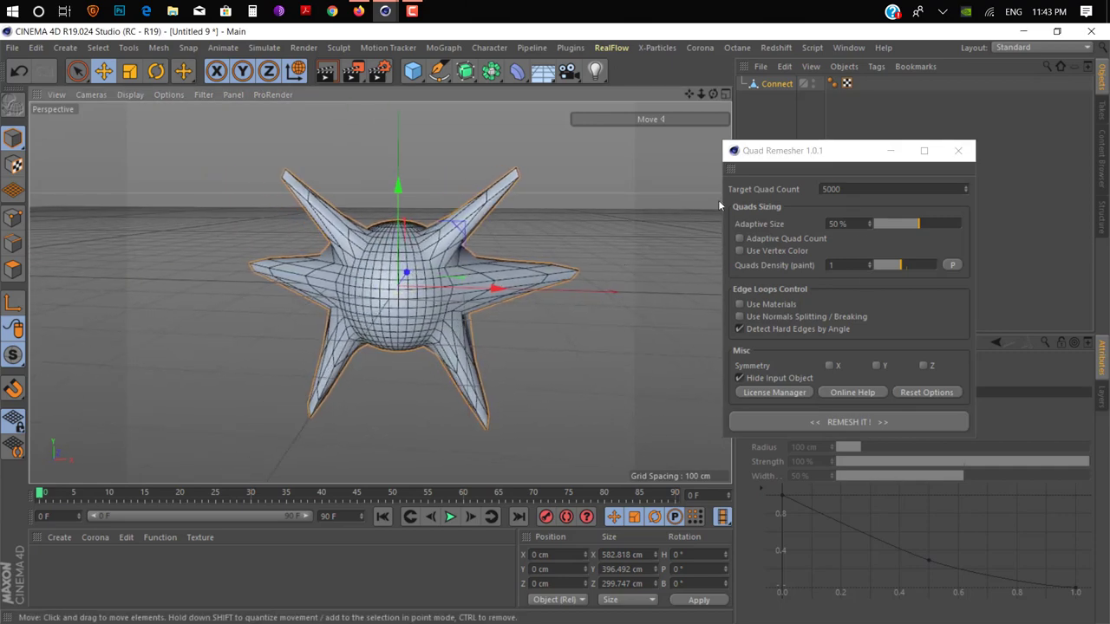
click(834, 422)
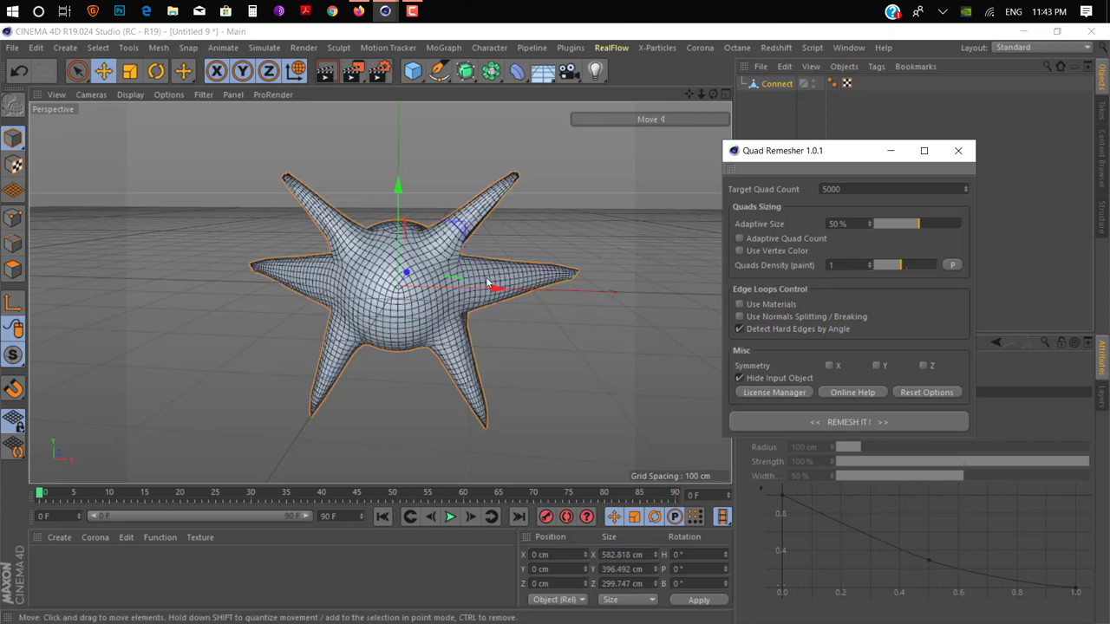
Move the remeshed copy about 443 cm along X, away from the original object's position
alt+drag(487, 283, 520, 276)
alt+middle_drag(520, 276, 352, 270)
scroll(324, 280, down, 3)
drag(329, 280, 544, 291)
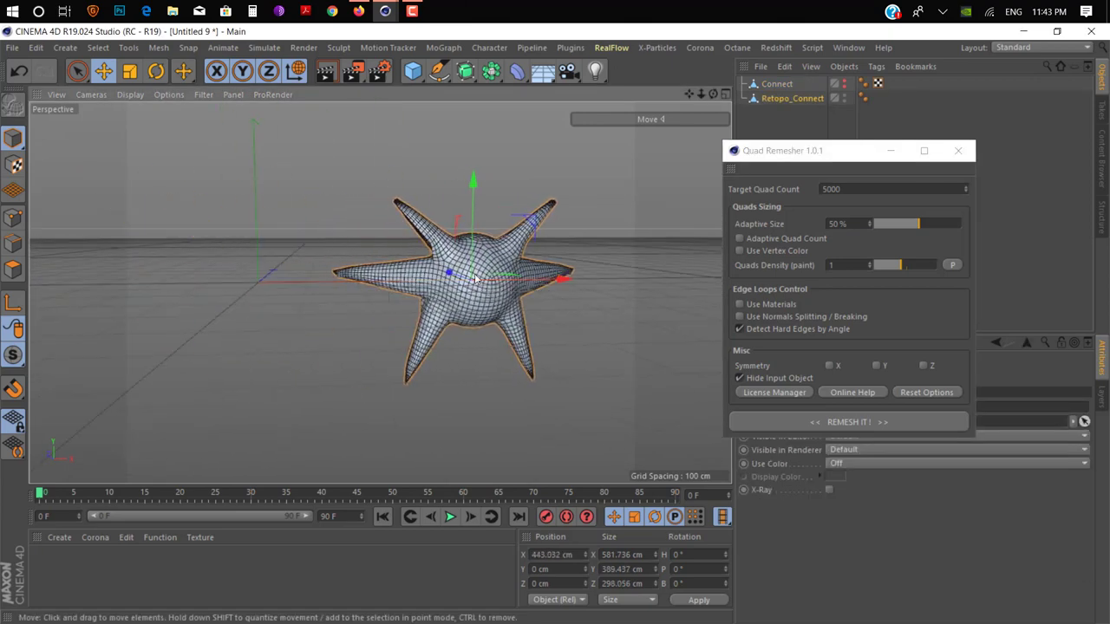
Unhide the original Connect object and space the two meshes apart, with the original at about -76 cm in X
alt+drag(475, 278, 410, 272)
drag(906, 153, 944, 230)
alt+click(843, 83)
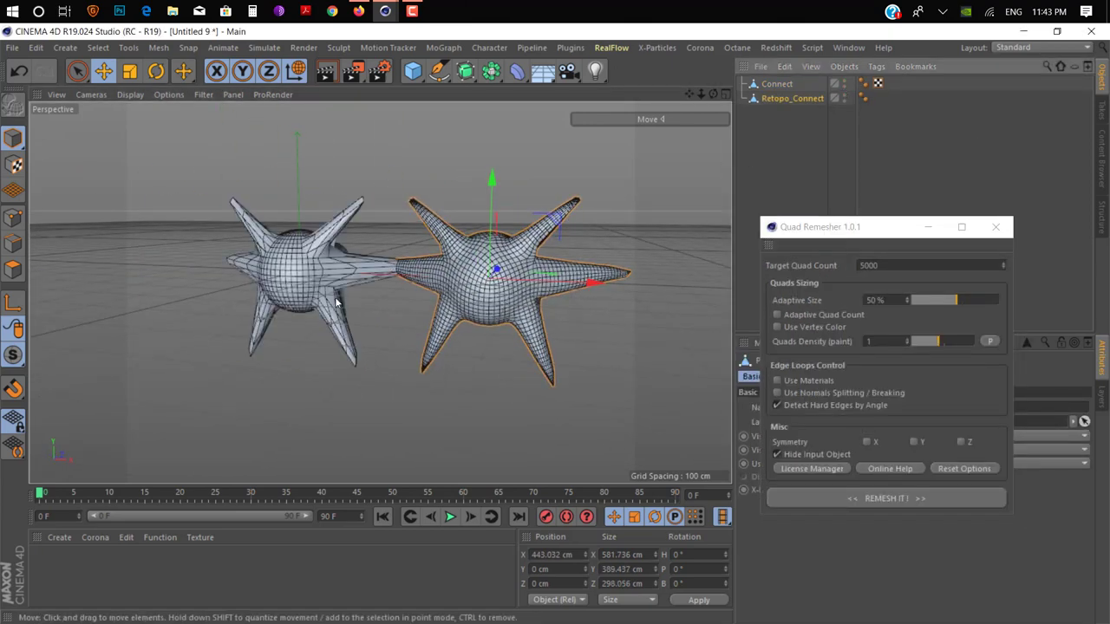
alt+drag(335, 300, 404, 277)
drag(581, 267, 638, 268)
alt+drag(481, 276, 448, 286)
click(409, 267)
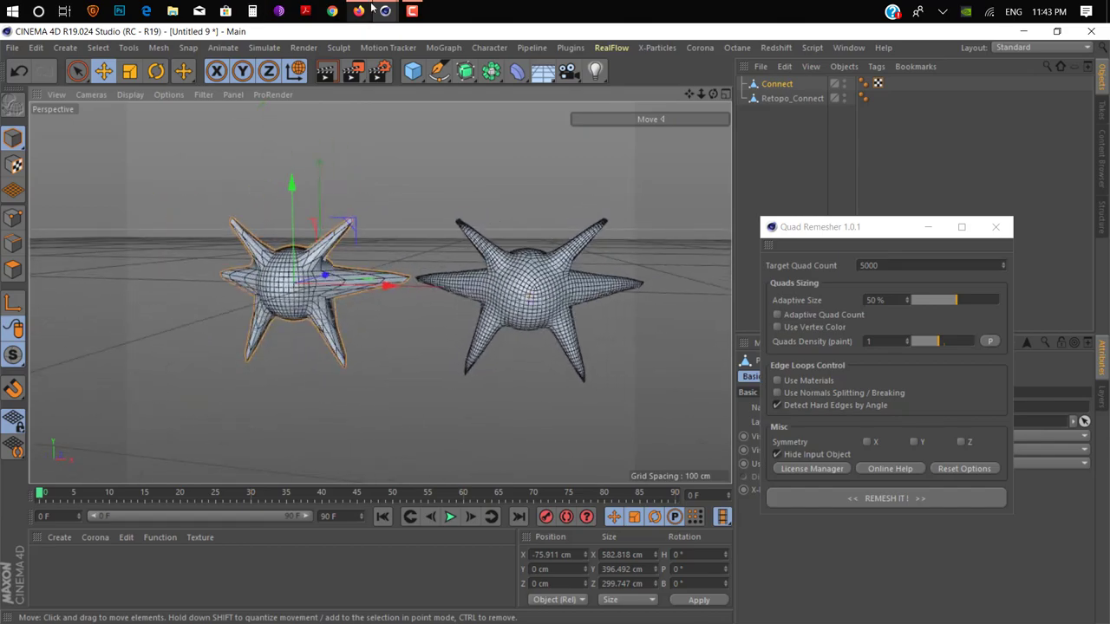
Switch to the browser and open the Buy Quad Remesher page to review license types and pricing
click(358, 10)
mouse_move(651, 99)
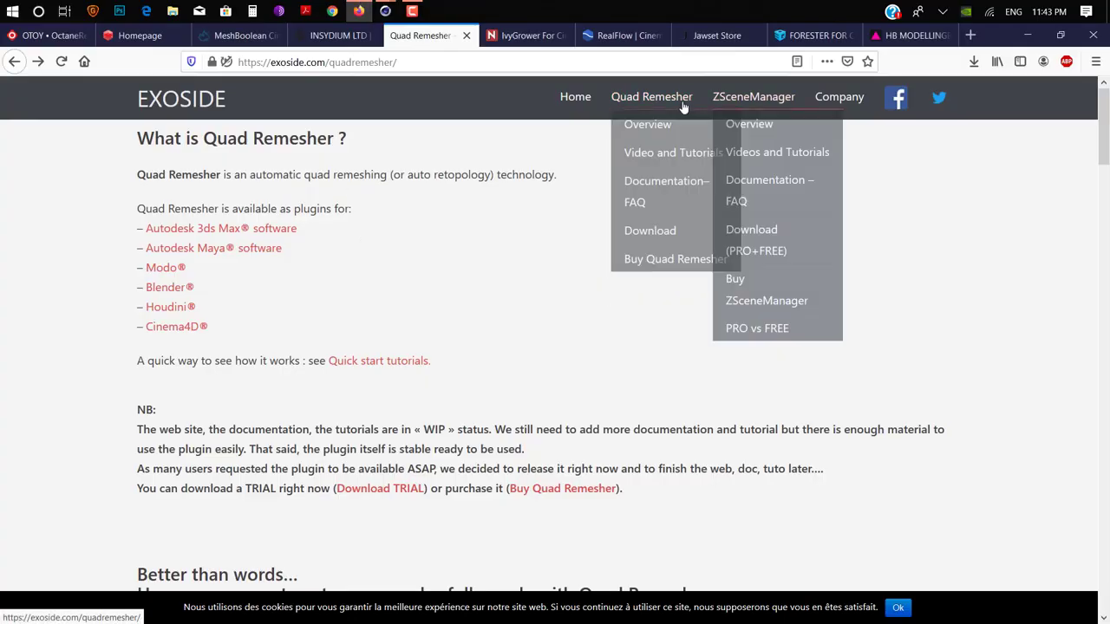
click(641, 290)
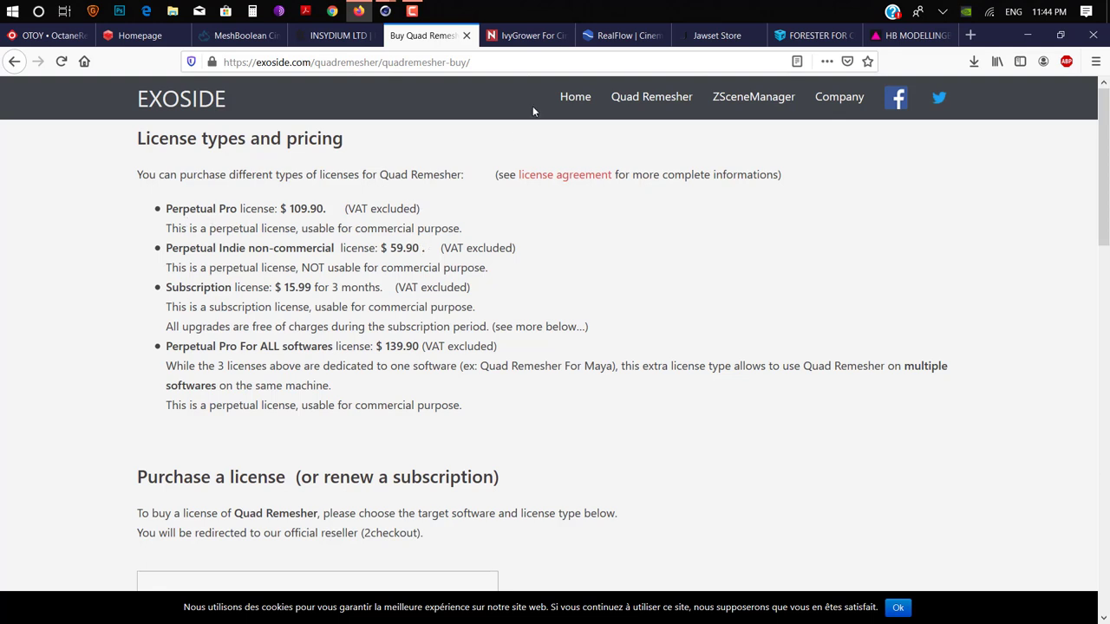
Return to Cinema 4D and close the Untitled 9 project without saving its changes
mouse_move(485, 46)
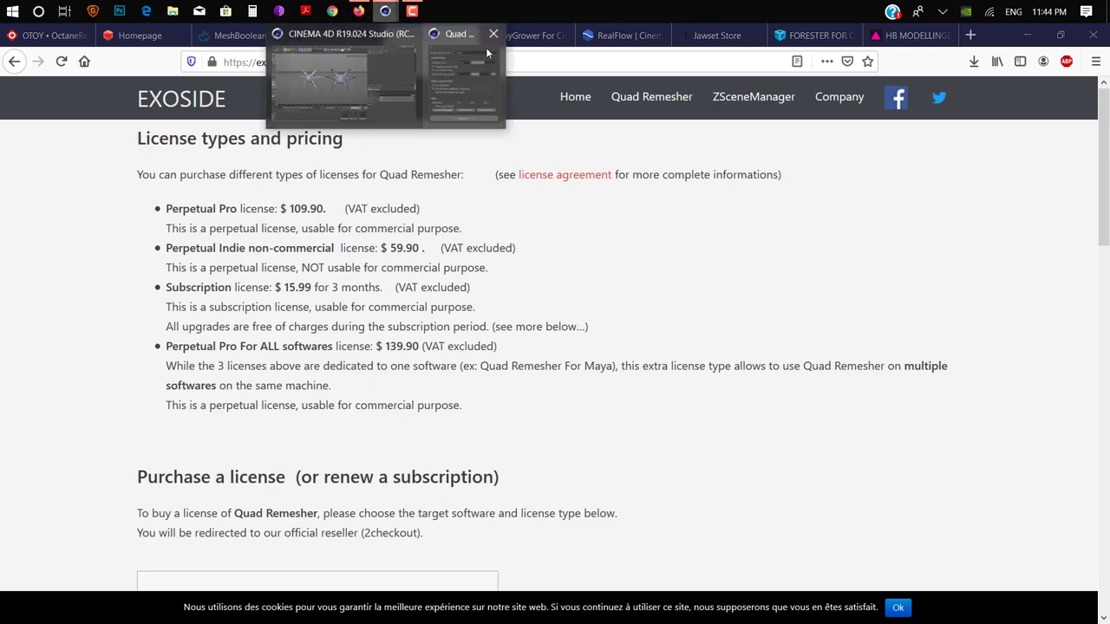
click(402, 70)
click(12, 47)
click(35, 132)
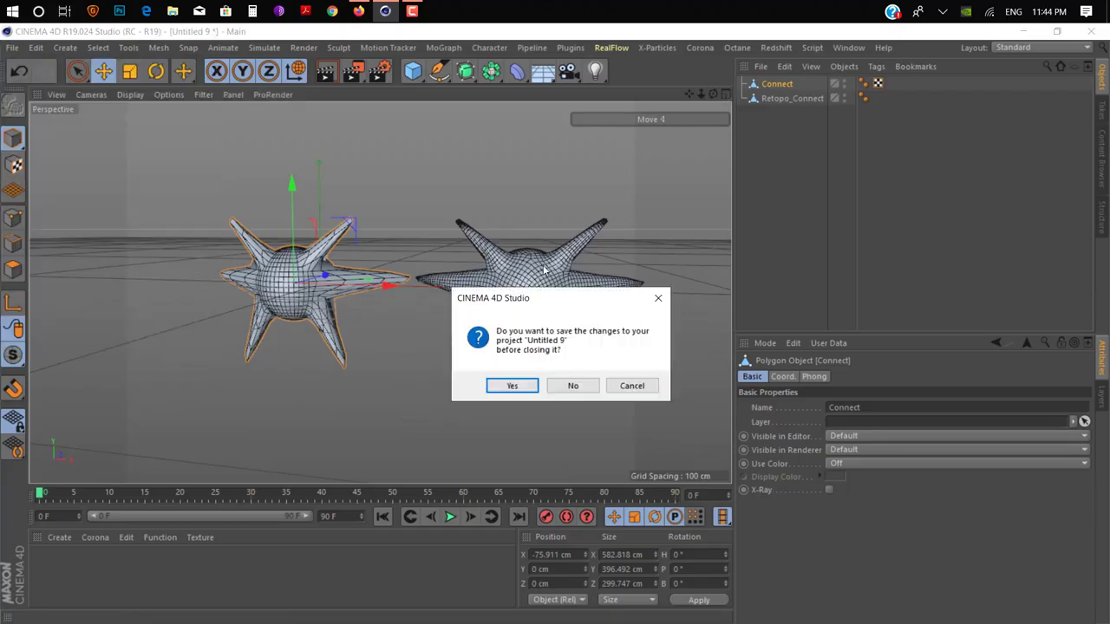
click(572, 387)
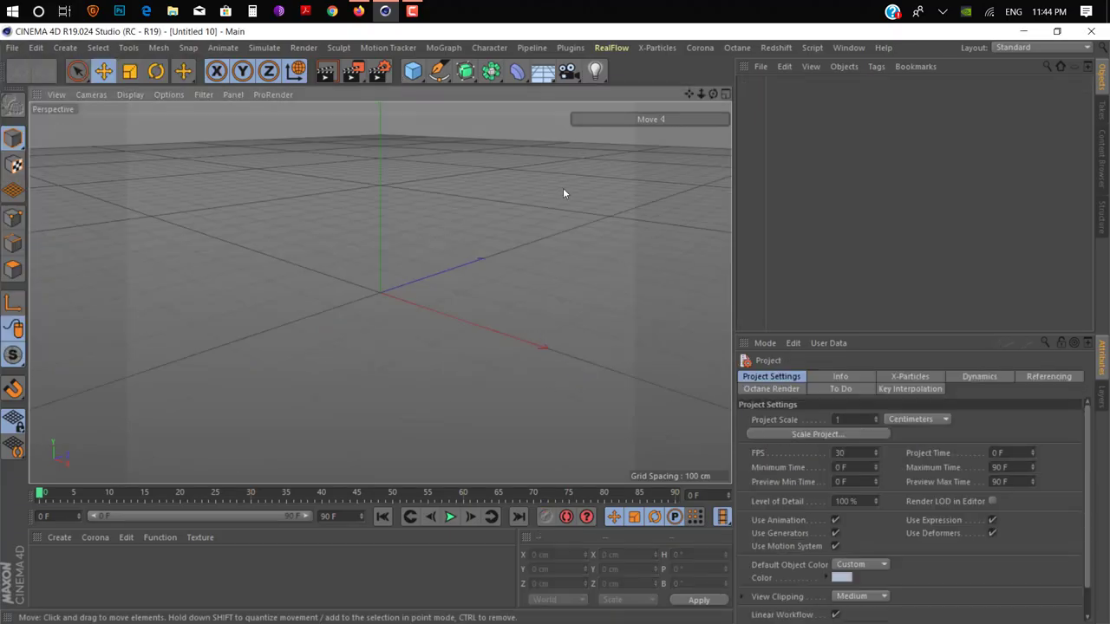
Look through the installed TurbulenceFD and Forester commands and detach the Forester tools as a floating palette
click(568, 48)
mouse_move(624, 132)
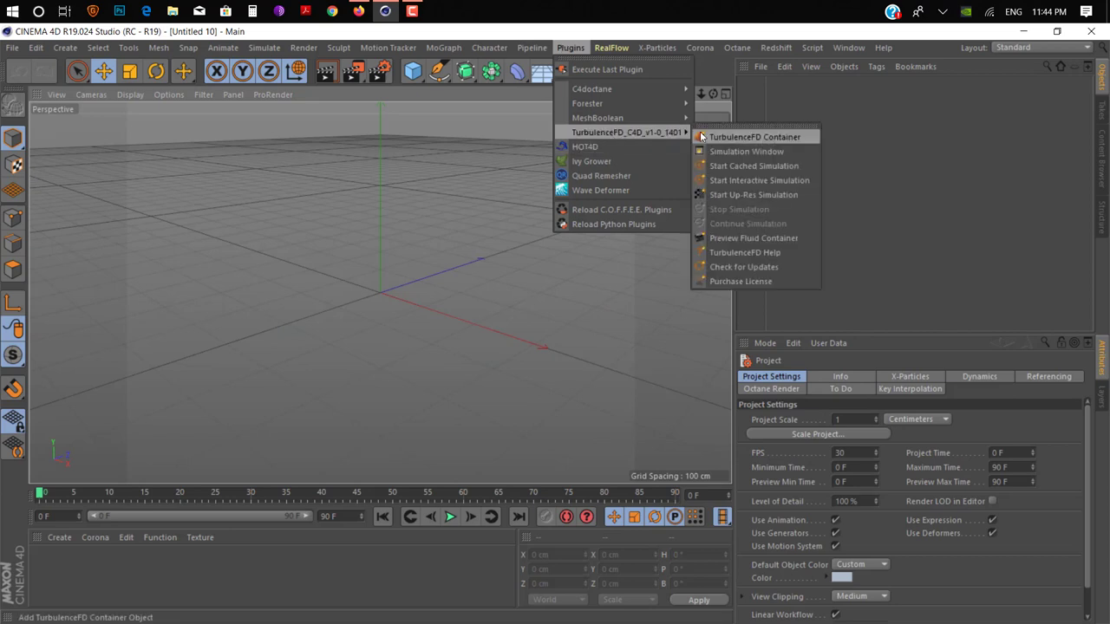
click(445, 165)
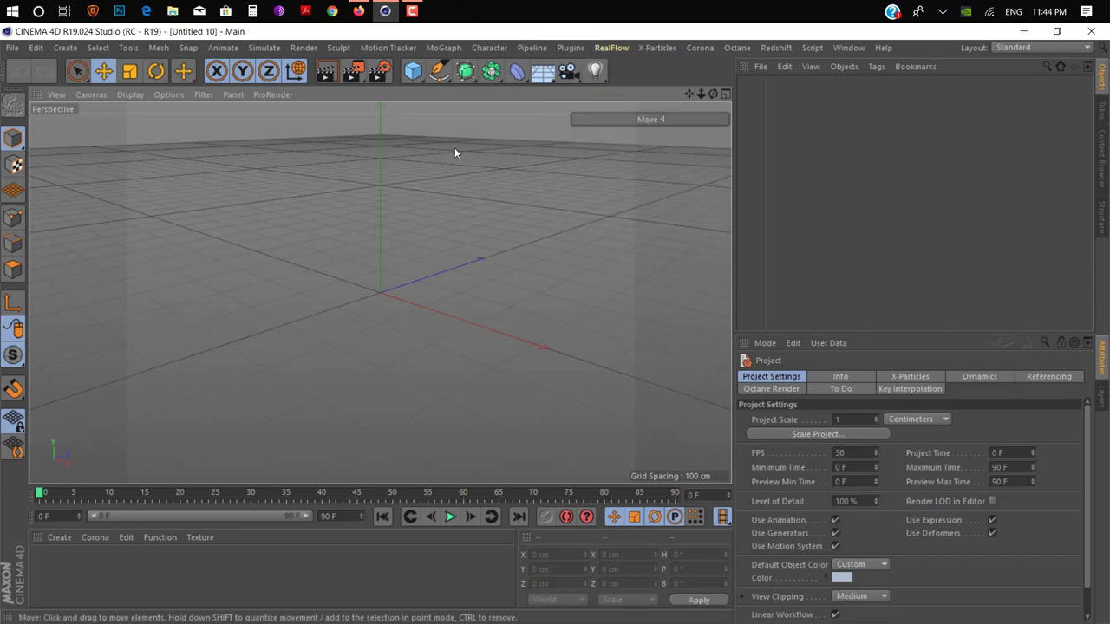
click(571, 48)
mouse_move(588, 95)
click(704, 98)
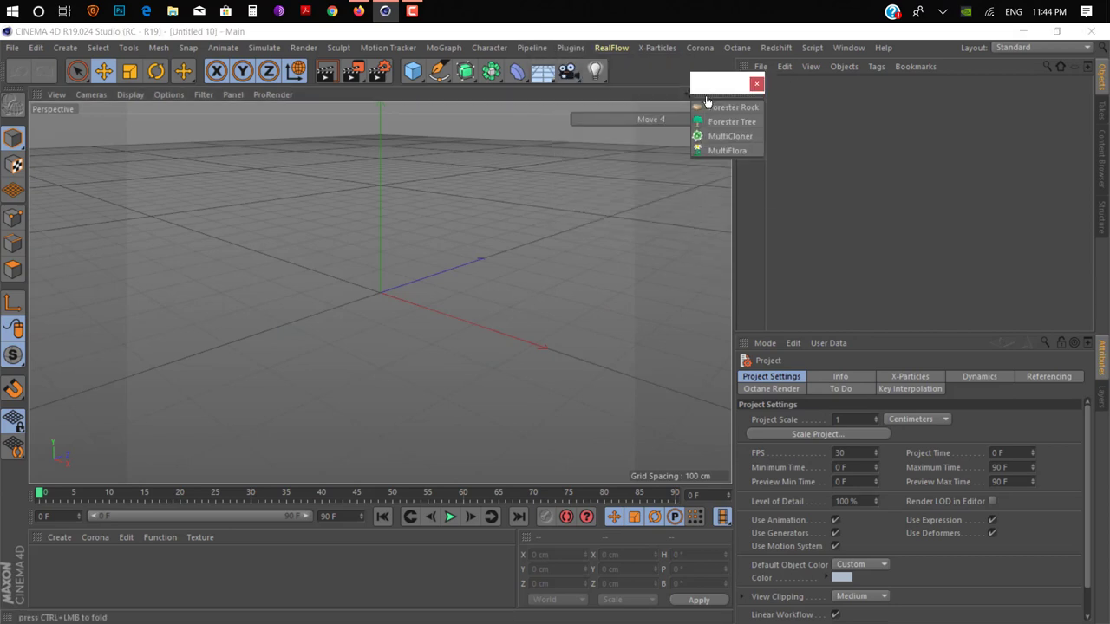
Switch to the browser and read the introduction on the Forester for Cinema 4D page
click(358, 10)
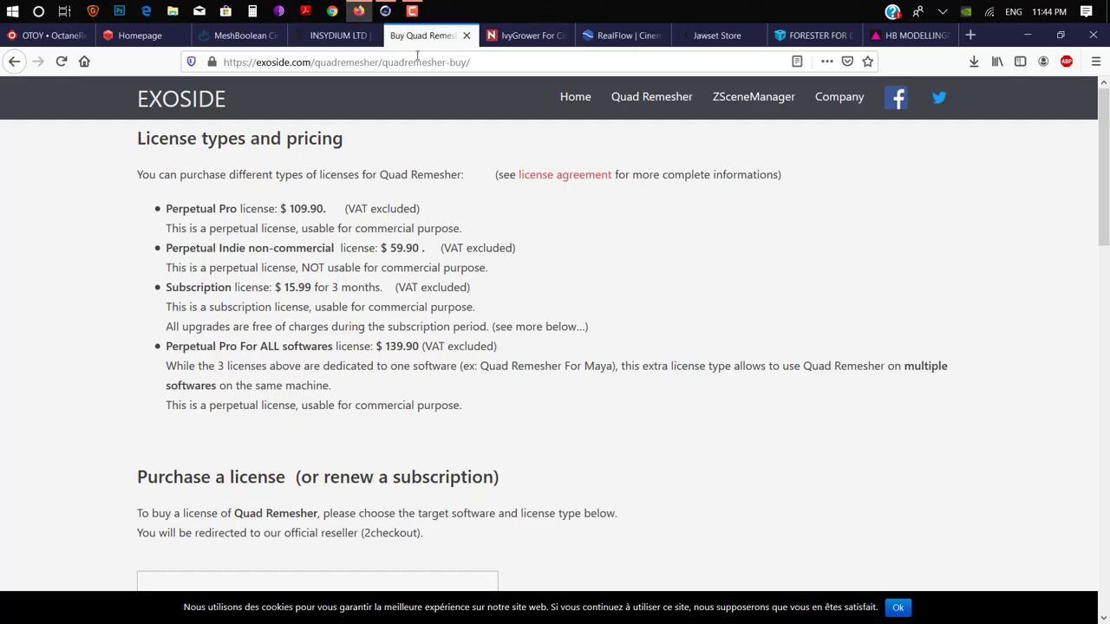
click(813, 41)
scroll(440, 196, up, 10)
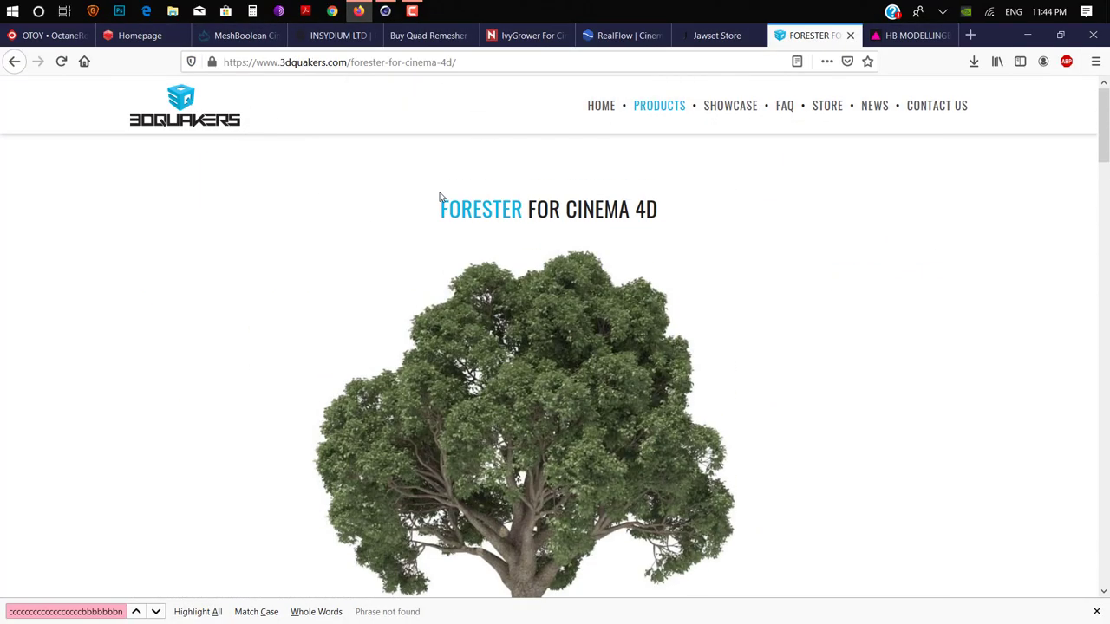
scroll(440, 197, down, 4)
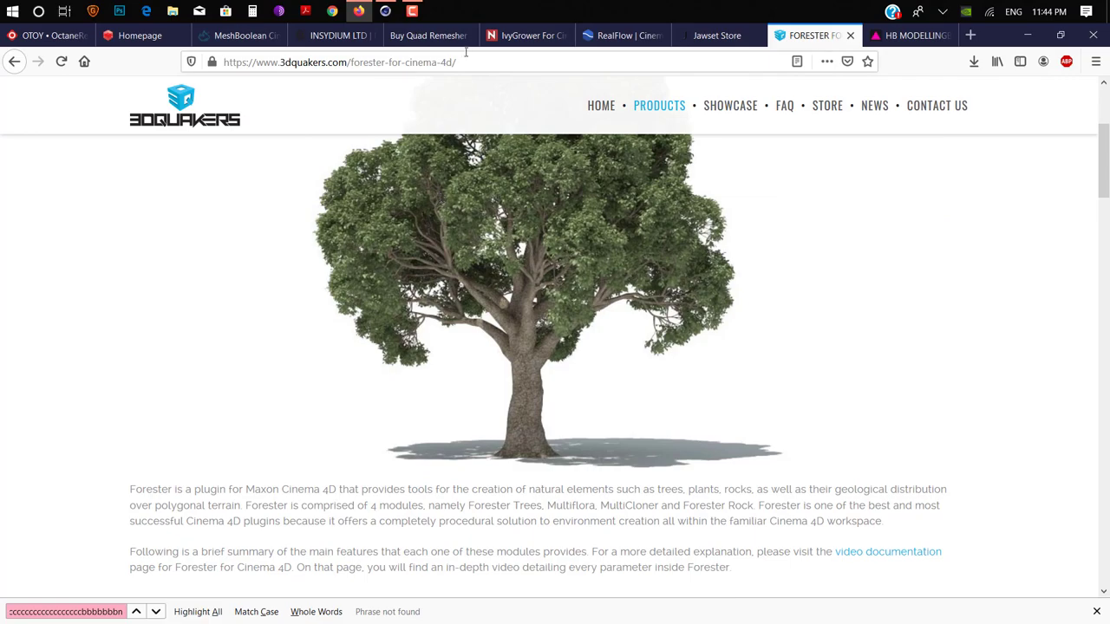
Return to Cinema 4D, close the floating Forester palette and view the list of Forester tools again
click(386, 12)
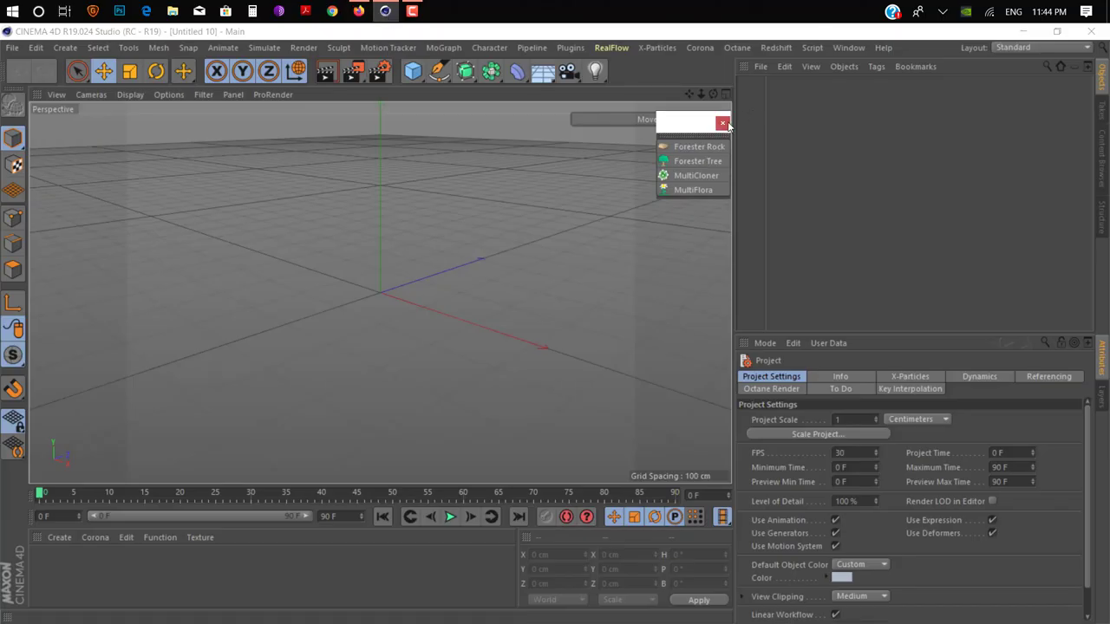
click(723, 123)
click(611, 48)
click(563, 48)
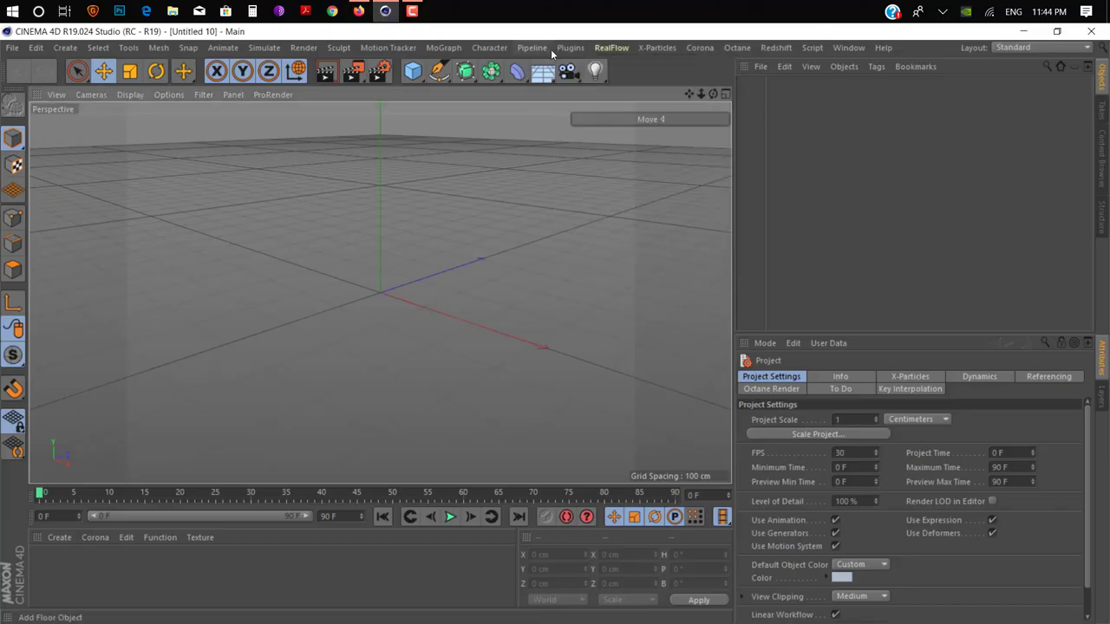
click(562, 51)
mouse_move(598, 103)
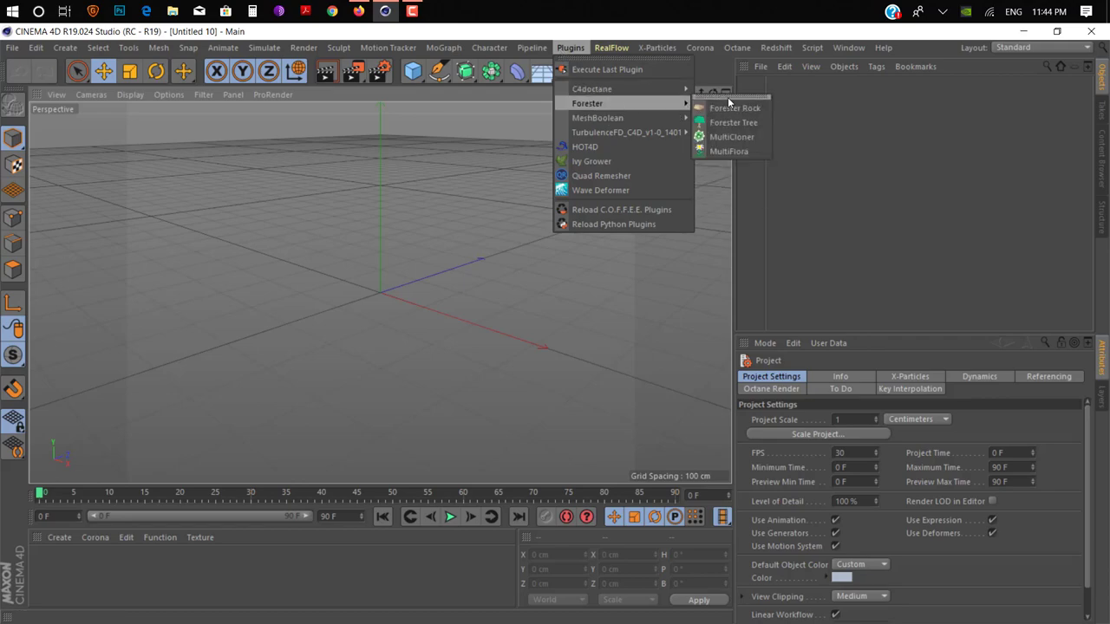
click(729, 98)
click(367, 11)
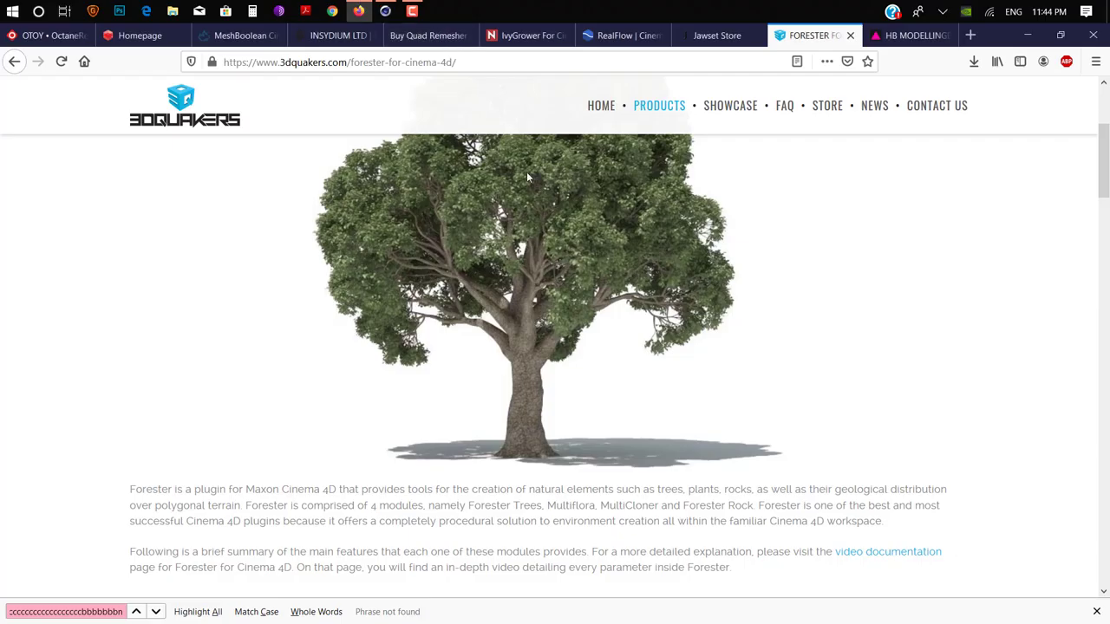
click(362, 11)
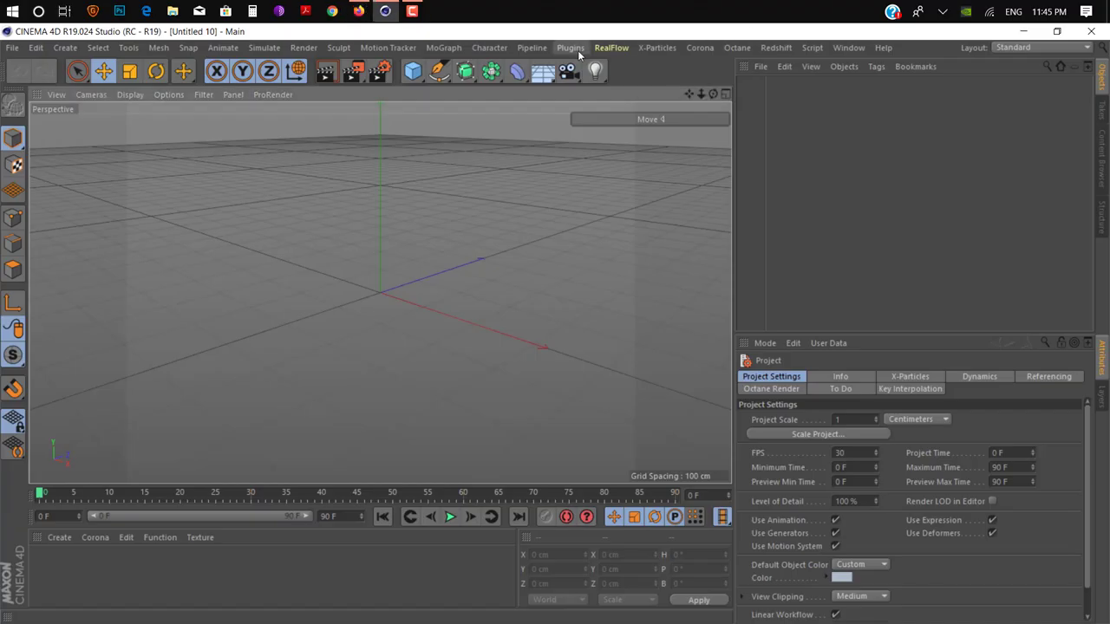
click(573, 49)
click(441, 147)
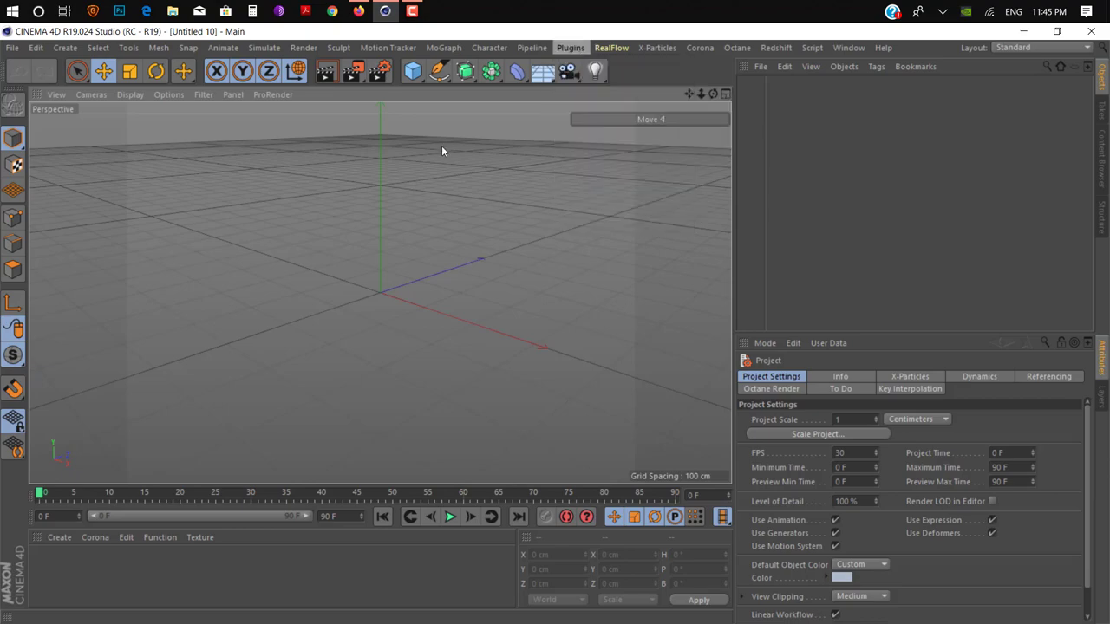
Switch to the browser and review the Forester page from its feature overviews through to renderer compatibility
click(356, 12)
scroll(609, 229, down, 3)
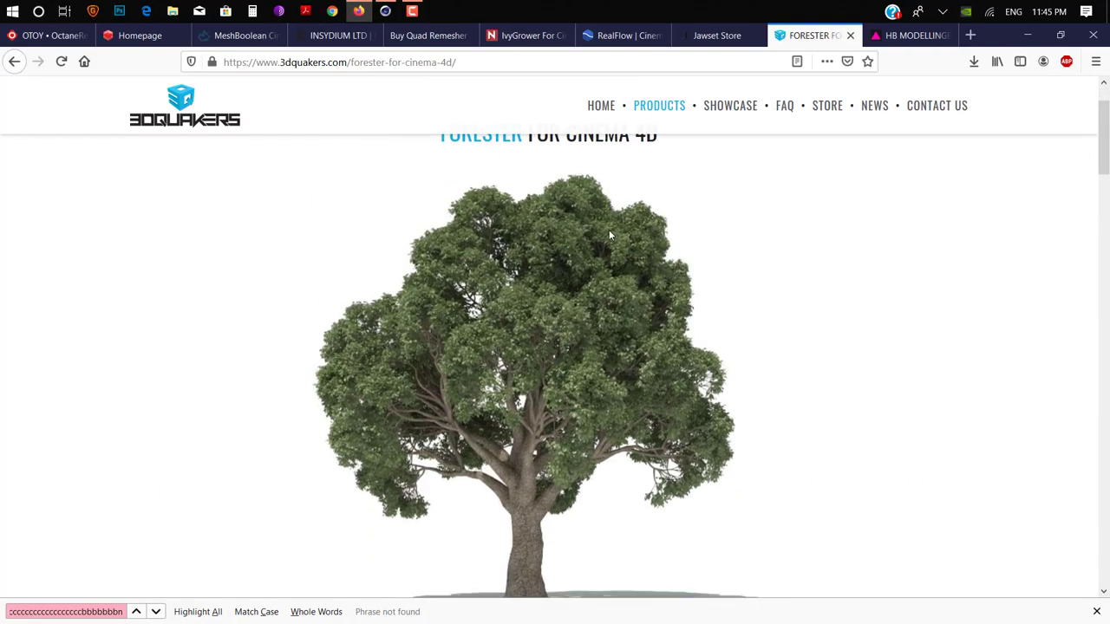
scroll(344, 228, up, 3)
scroll(343, 228, down, 15)
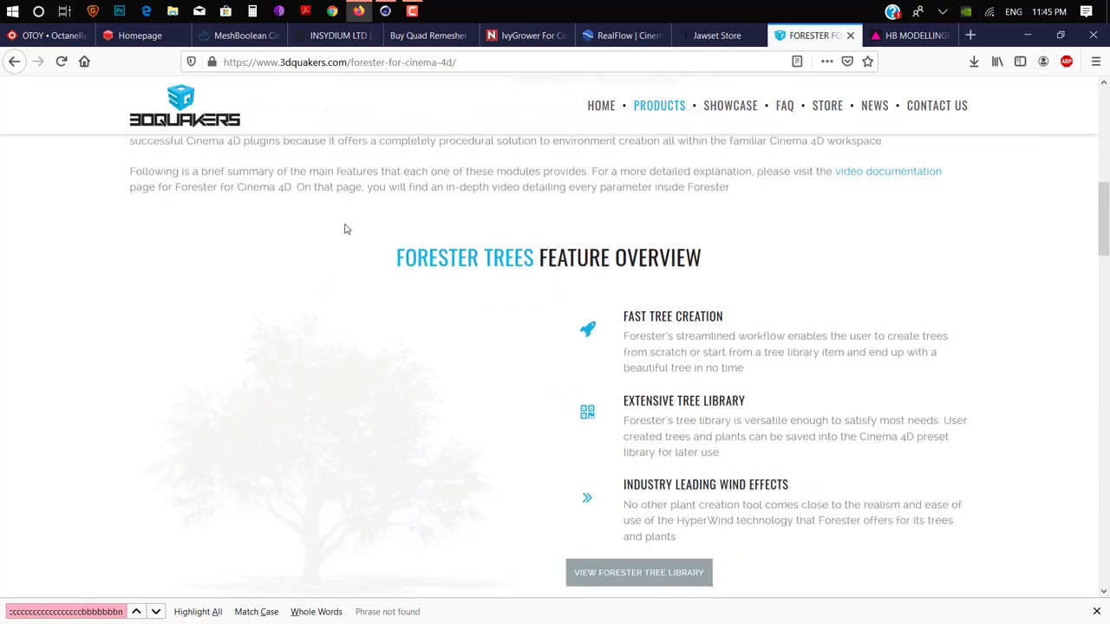
scroll(520, 333, down, 5)
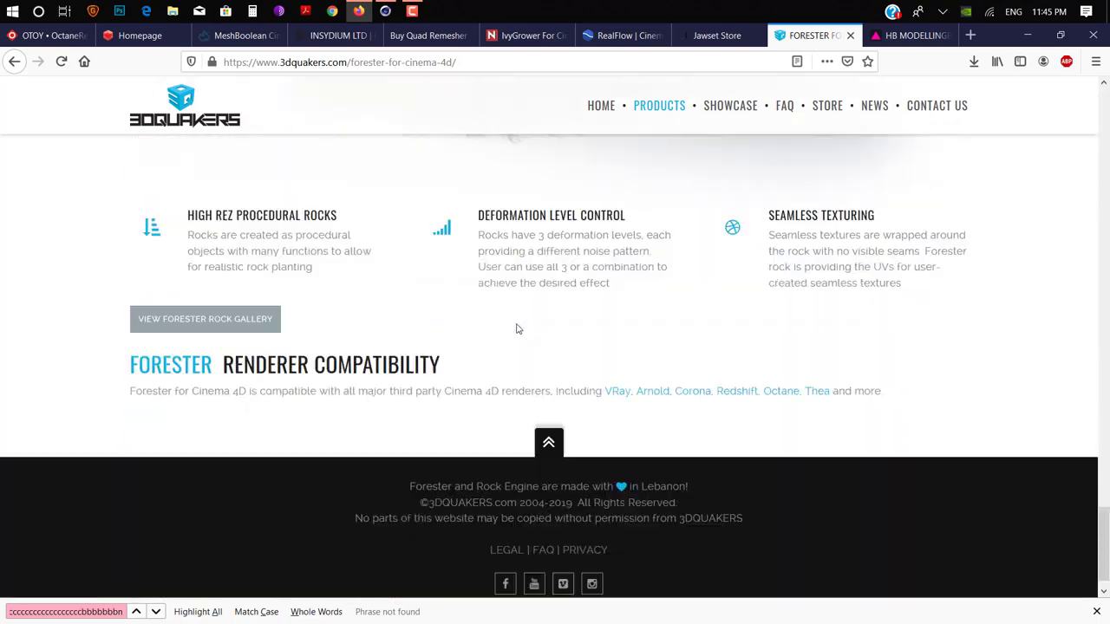
scroll(515, 327, up, 15)
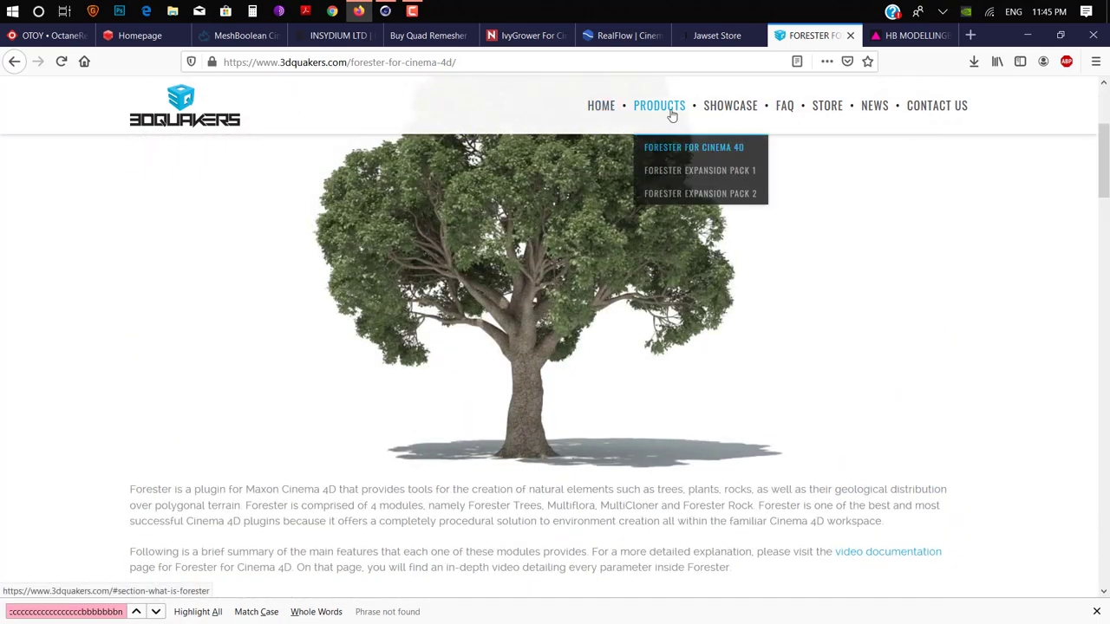
Open the 3DQUAKERS store in a new browser tab and review the Forester licensing and system requirements
right_click(834, 107)
click(875, 119)
scroll(631, 260, down, 10)
scroll(631, 260, down, 10)
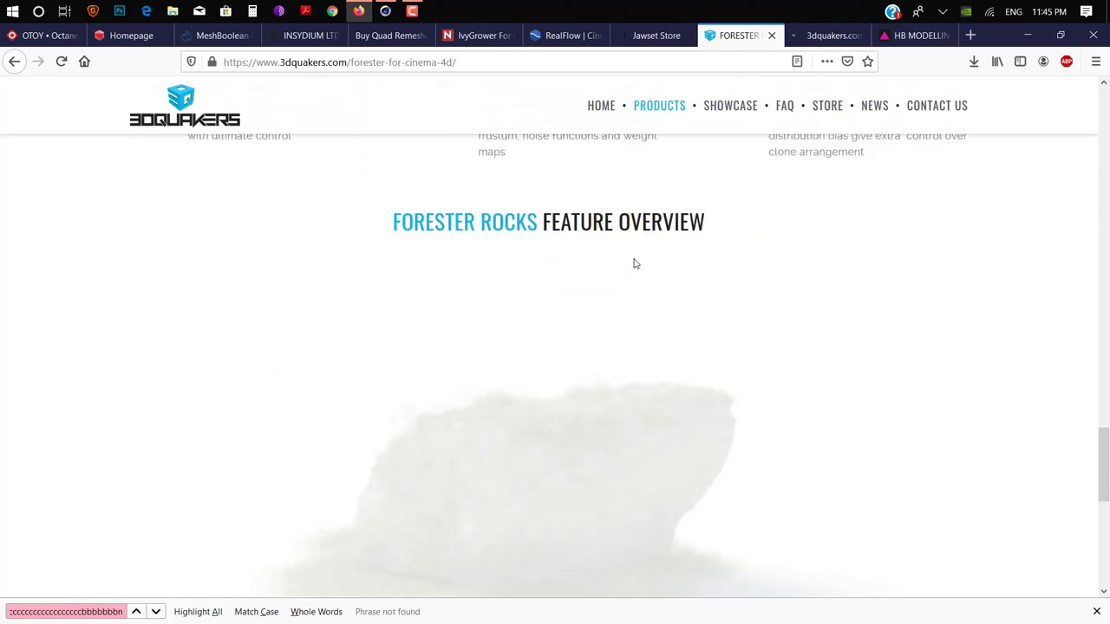
click(828, 35)
scroll(533, 250, down, 5)
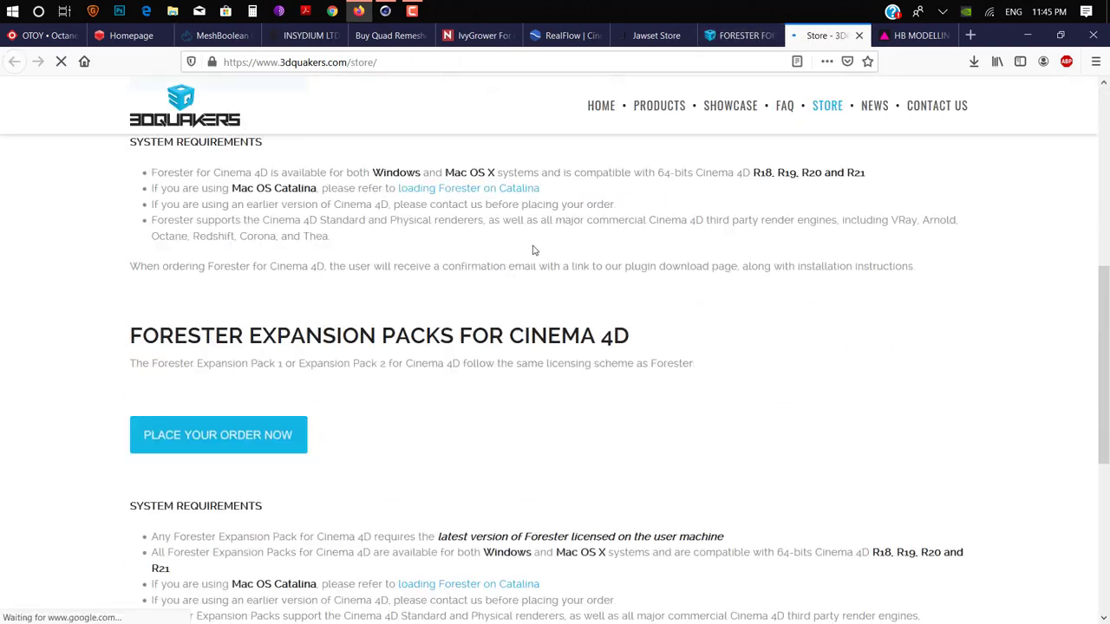
scroll(533, 249, down, 3)
scroll(390, 347, up, 3)
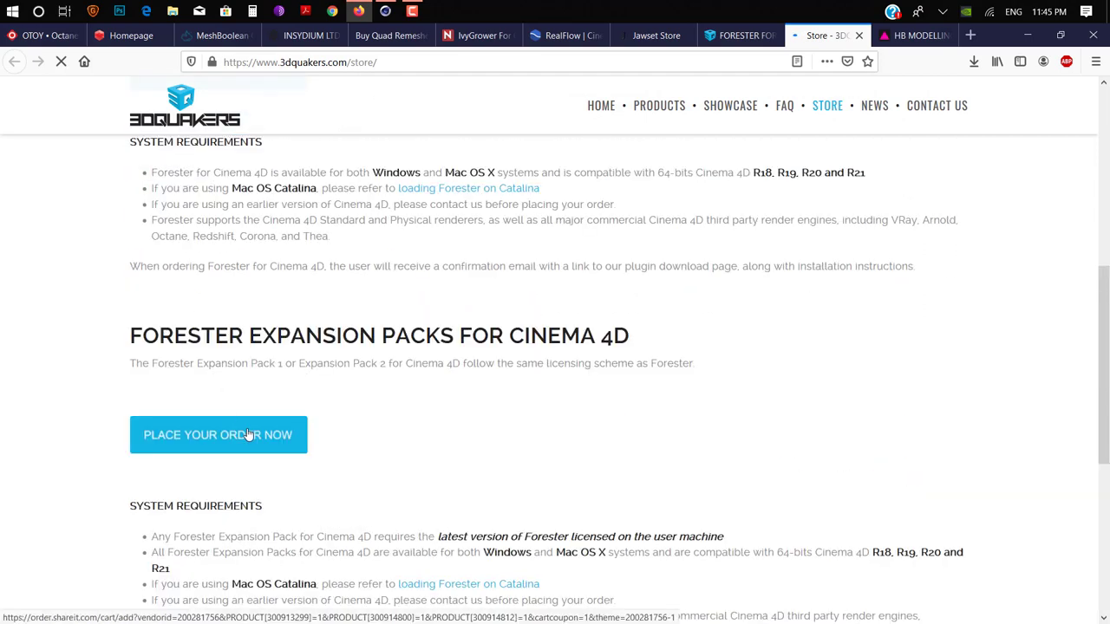
Open the order cart for Forester for Cinema 4D and review the prices of the plugin and its expansion packs
click(246, 432)
scroll(260, 416, up, 2)
scroll(273, 403, up, 4)
click(289, 453)
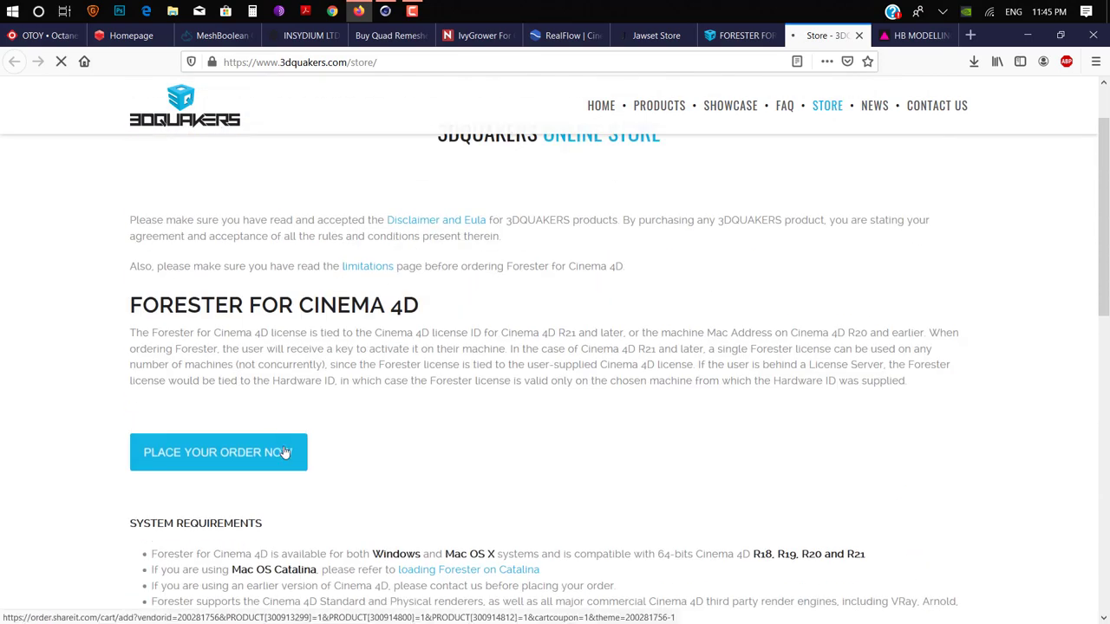
click(729, 36)
click(828, 35)
scroll(690, 260, down, 2)
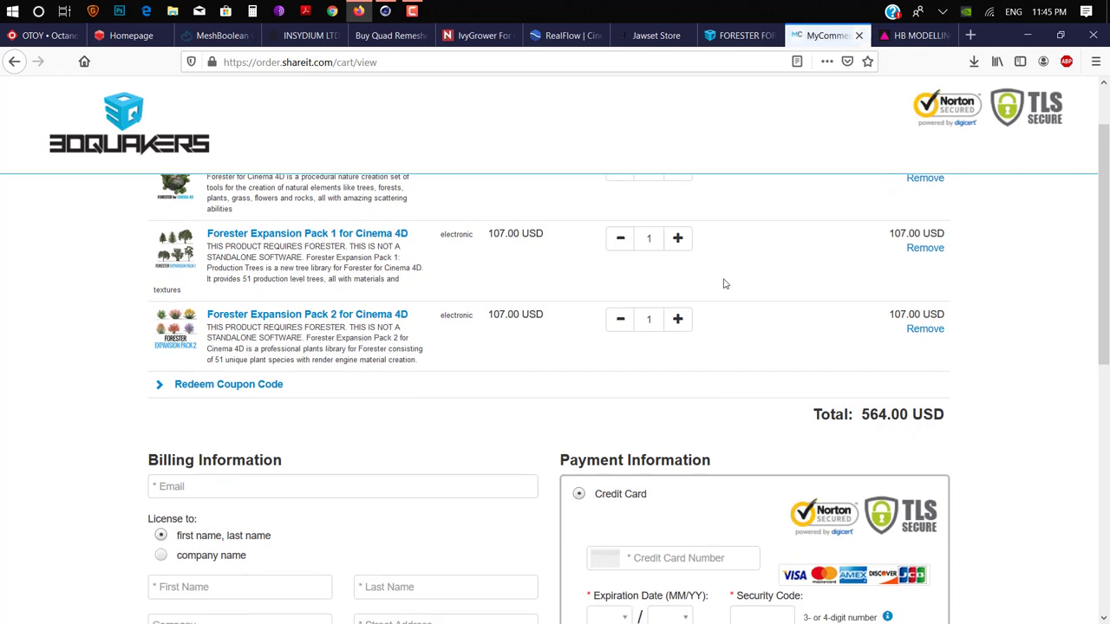
scroll(755, 289, up, 1)
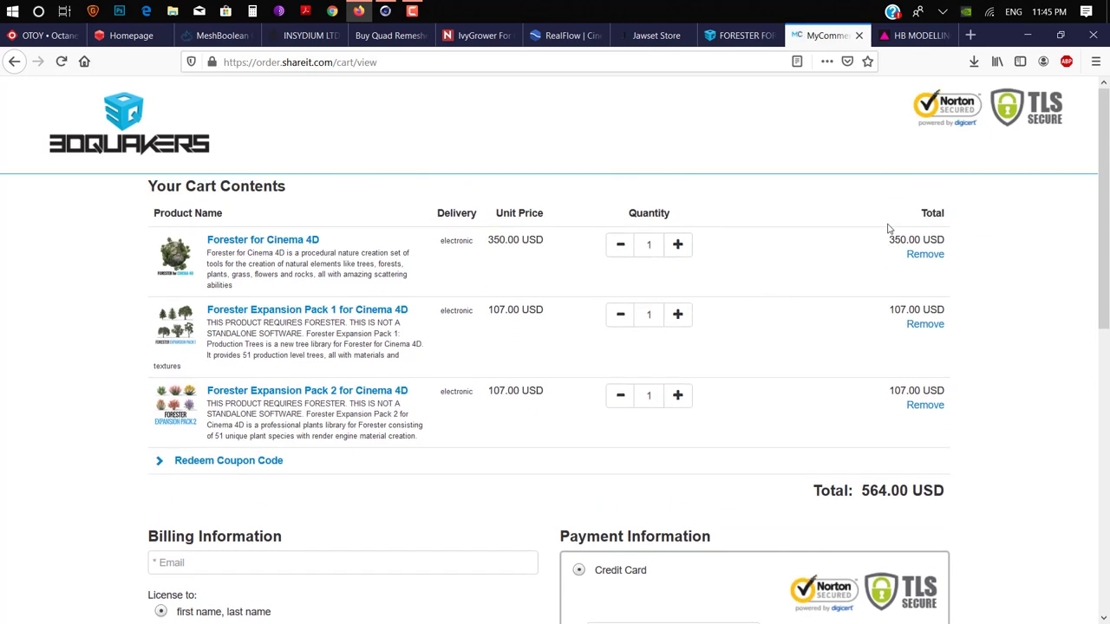
Switch to Cinema 4D and detach the Forester tools as a floating palette over the viewport
click(385, 10)
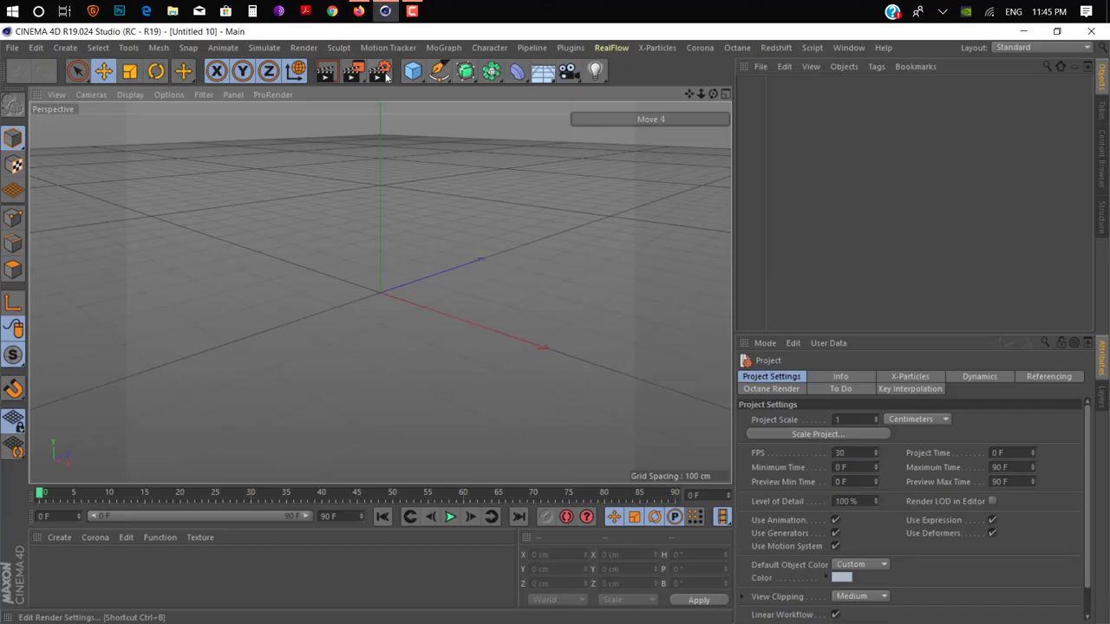
click(611, 47)
mouse_move(607, 102)
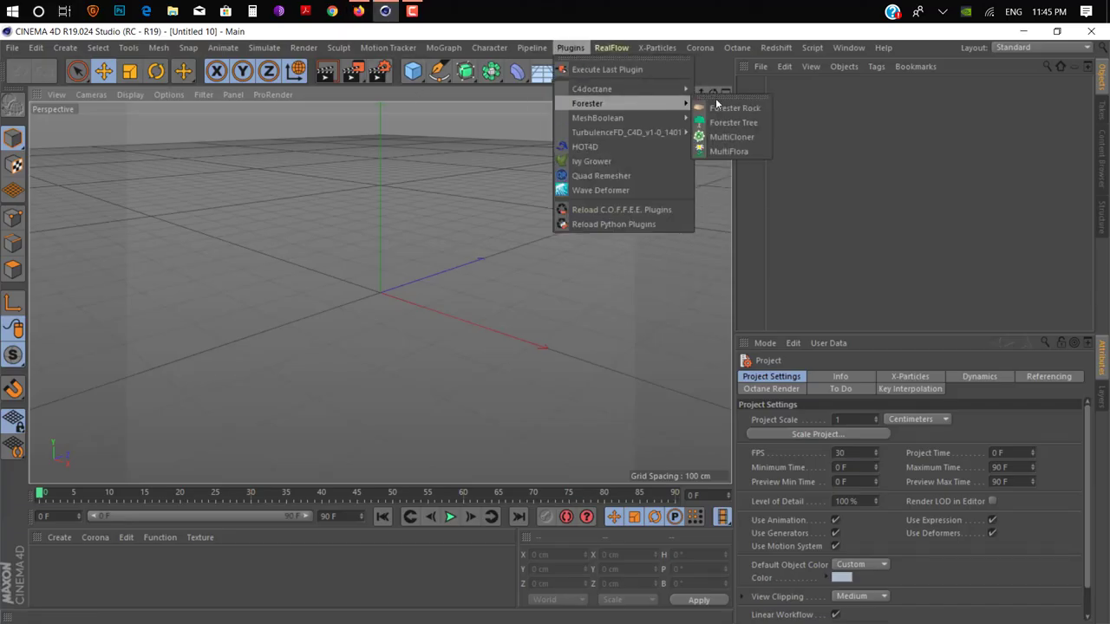
click(732, 93)
drag(712, 102, 691, 173)
Add a Forester Rock, set its Viewport Subdivisions to 5 and inspect the shape from several angles
click(688, 192)
alt+drag(443, 303, 472, 290)
drag(895, 494, 1060, 494)
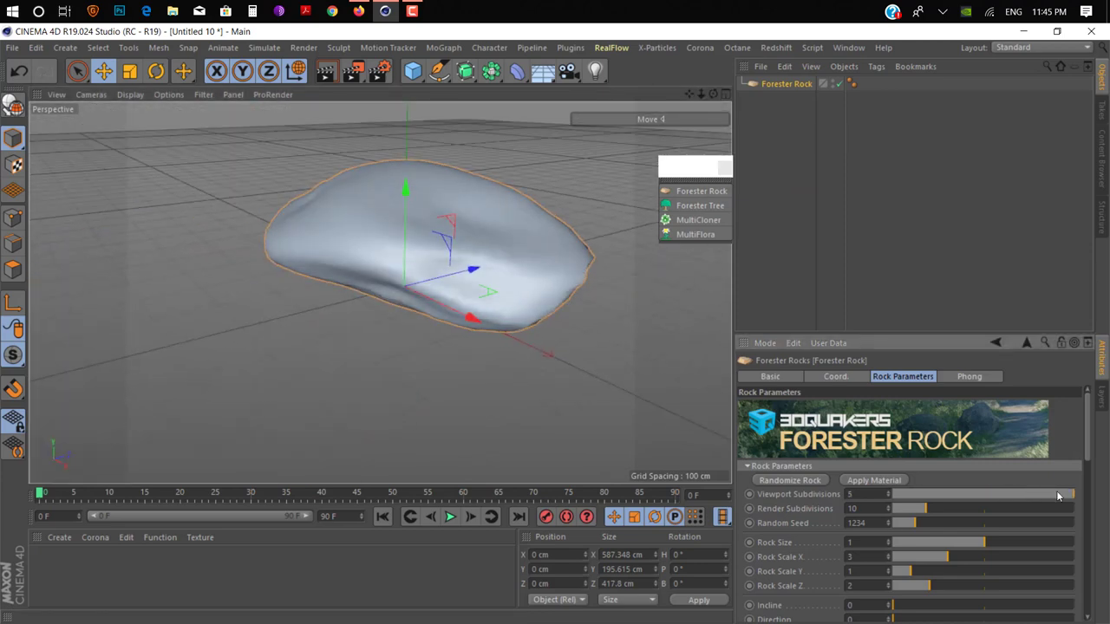
alt+drag(425, 381, 438, 285)
scroll(481, 342, down, 3)
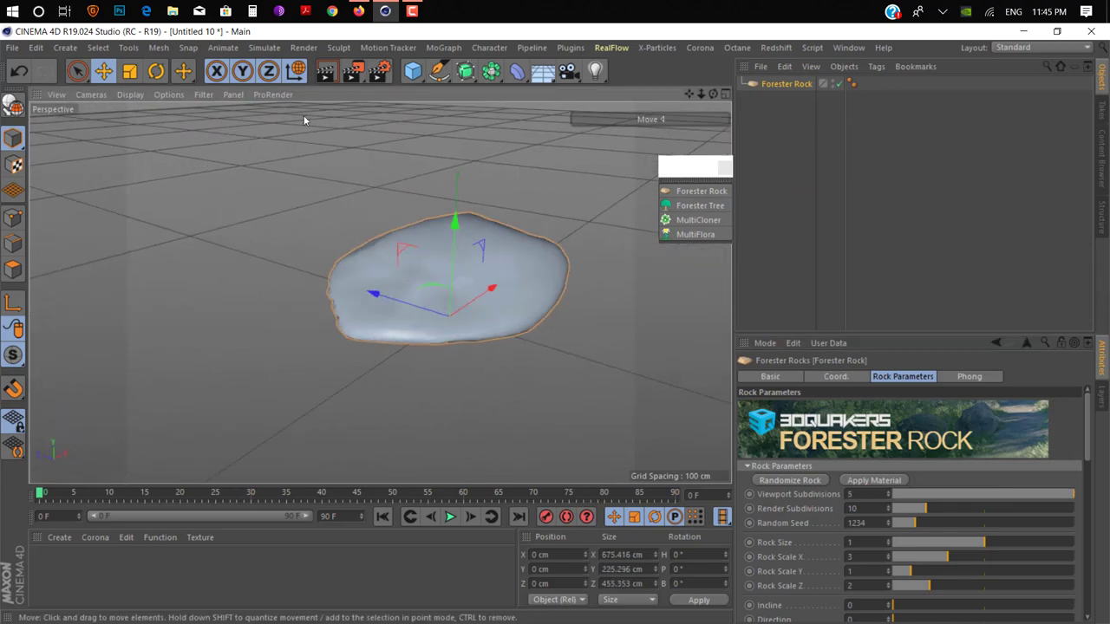
click(354, 74)
click(704, 372)
alt+drag(704, 372, 529, 286)
scroll(824, 568, down, 2)
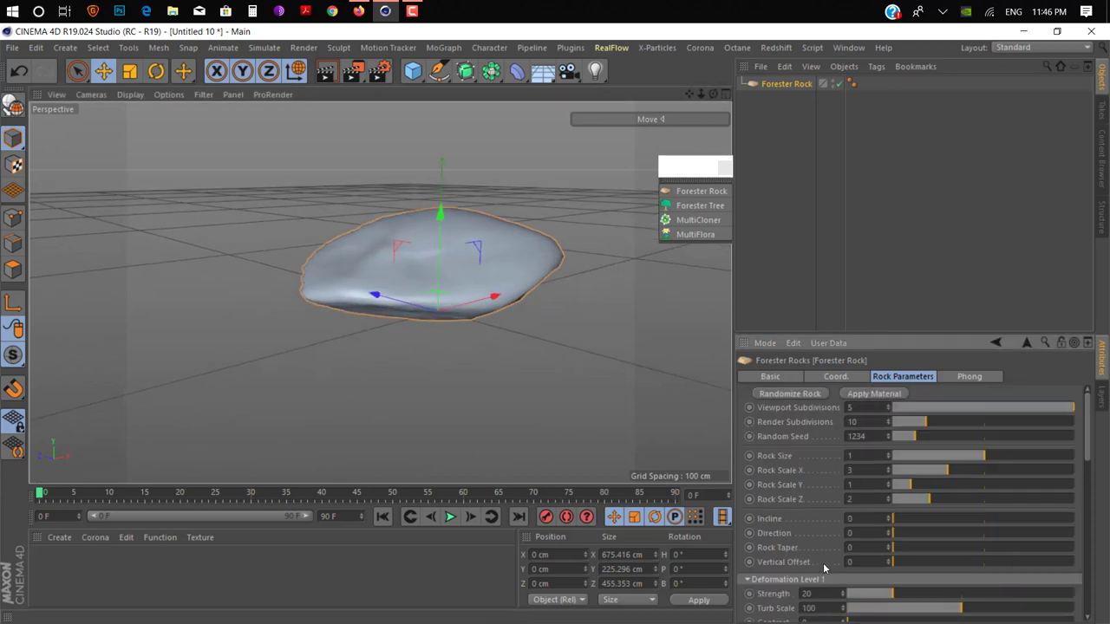
Adjust the rock's overall size and X scale, and set Rock Scale Y to 1.4
drag(985, 457, 1005, 456)
drag(947, 470, 1015, 471)
drag(911, 485, 951, 470)
drag(1006, 456, 911, 507)
Set the rock's Incline to 93.87, Direction to 78.97, Rock Taper to 1 and Vertical Offset to 58.89
click(926, 518)
click(932, 532)
click(939, 547)
click(944, 562)
Set the rock's Deformation Level 1 Strength to 28.32 and Level 2 Coverage to 0.25, then try a stronger Level 2 deformation and undo it
scroll(882, 518, down, 2)
click(861, 614)
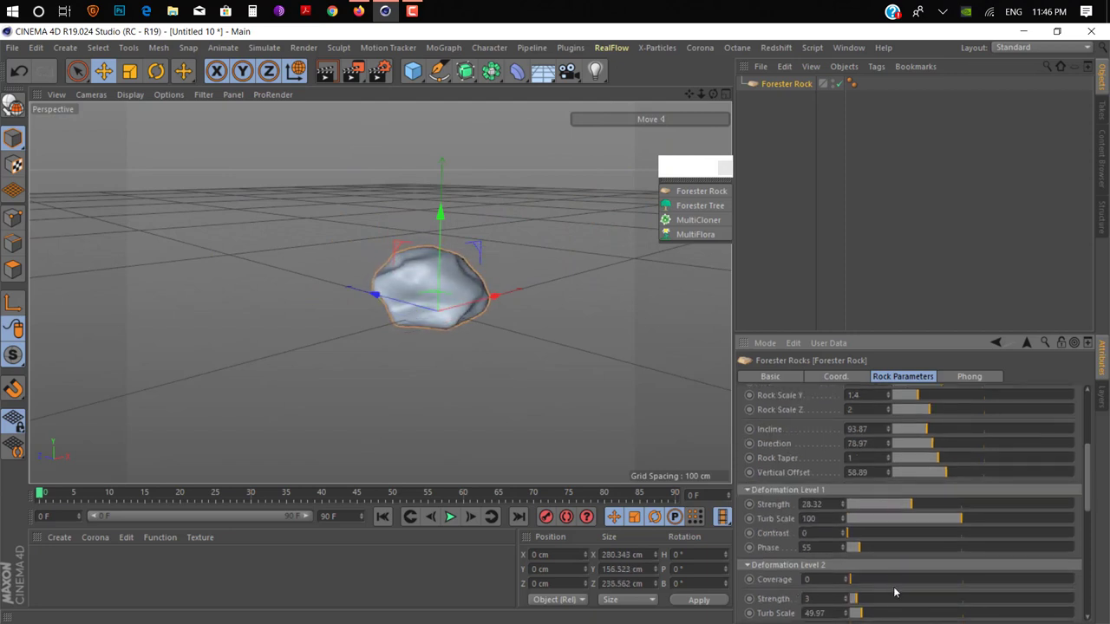
click(906, 580)
click(908, 597)
alt+drag(493, 316, 531, 285)
key(ctrl+z)
scroll(401, 284, up, 2)
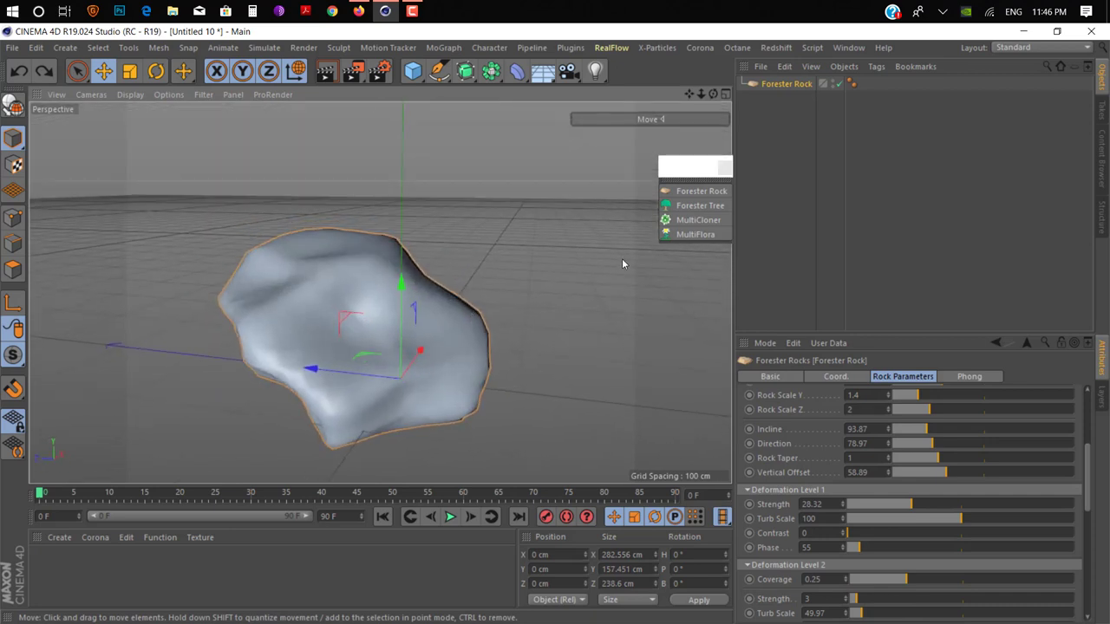
Delete the rock and add a default Forester Tree to the scene
key(Delete)
drag(694, 169, 680, 145)
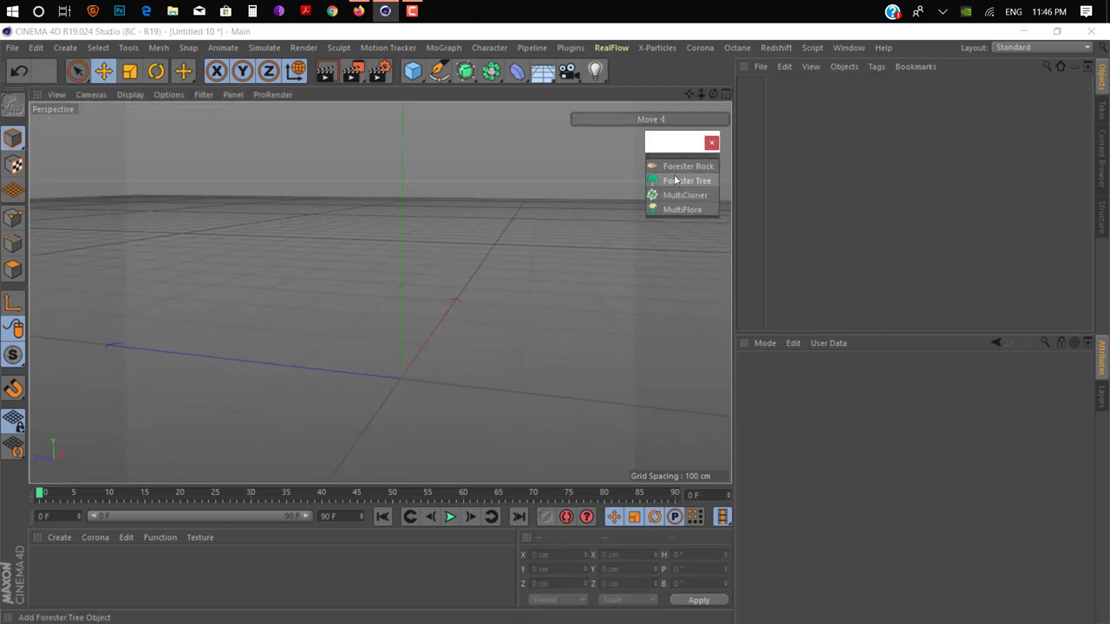
click(675, 180)
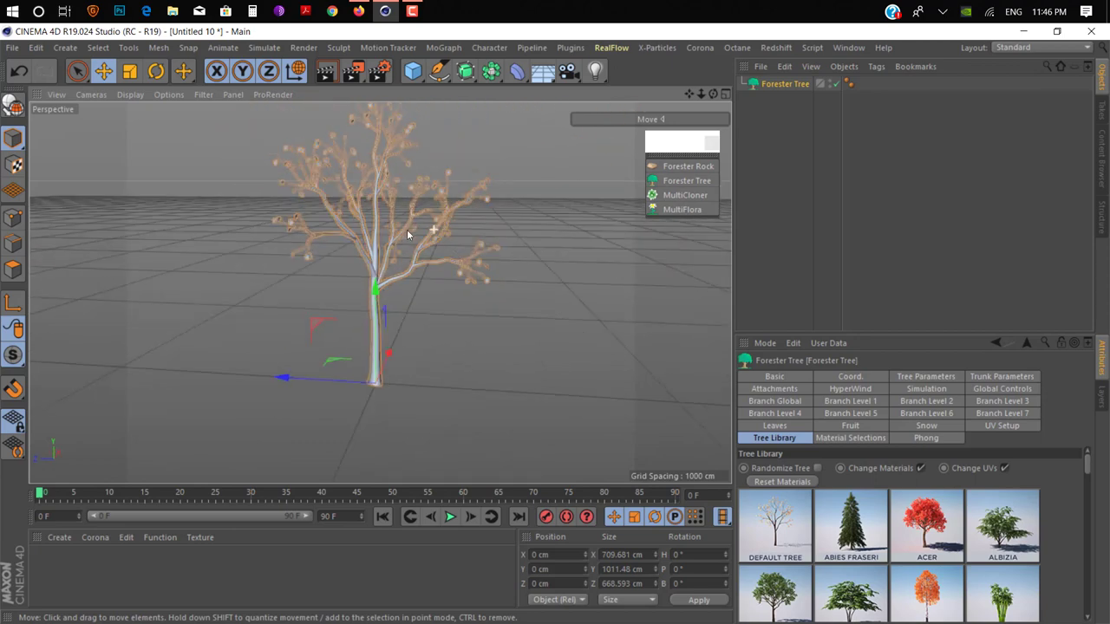
mouse_move(406, 229)
alt+mouse_down()
mouse_move(387, 229)
mouse_move(437, 217)
mouse_move(406, 227)
alt+mouse_up()
scroll(407, 231, down, 4)
scroll(406, 227, up, 4)
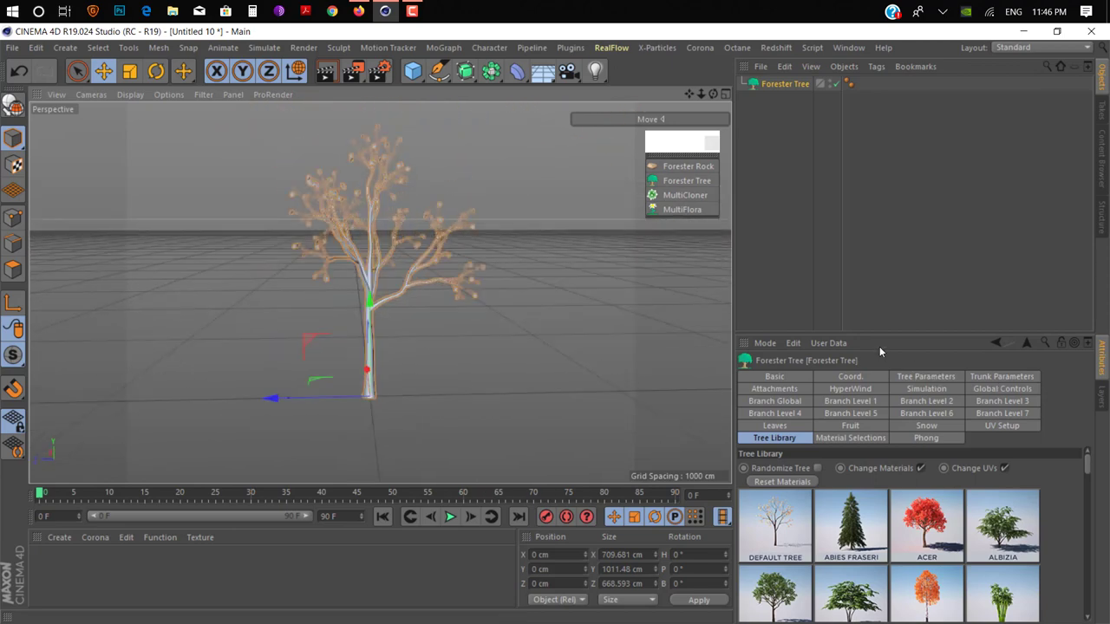
Enlarge the default tree to about 1598 cm high through its Tree Parameters
click(924, 378)
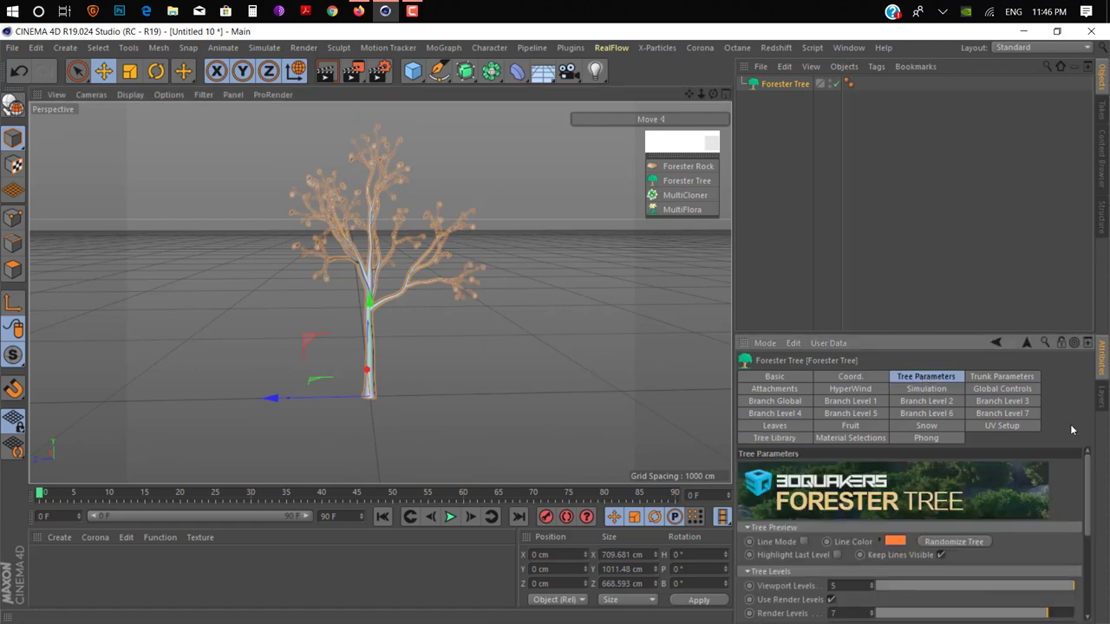
scroll(1049, 529, down, 4)
drag(1004, 512, 1083, 518)
Browse the Tree Library and load the Pine Tree preset onto the tree
click(774, 439)
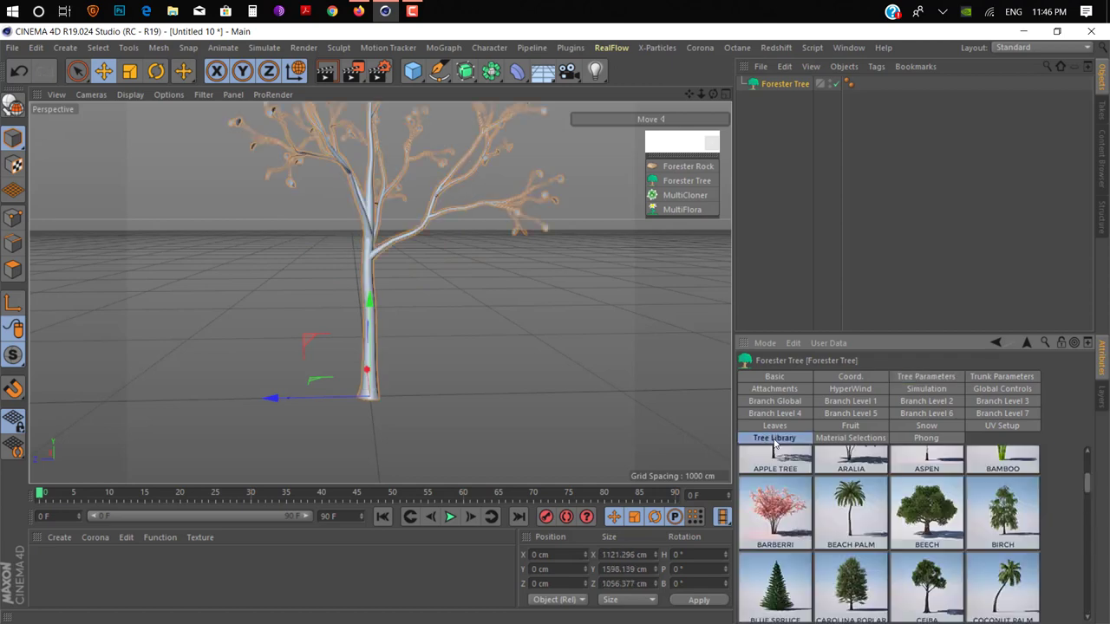
scroll(784, 477, down, 6)
scroll(787, 478, down, 2)
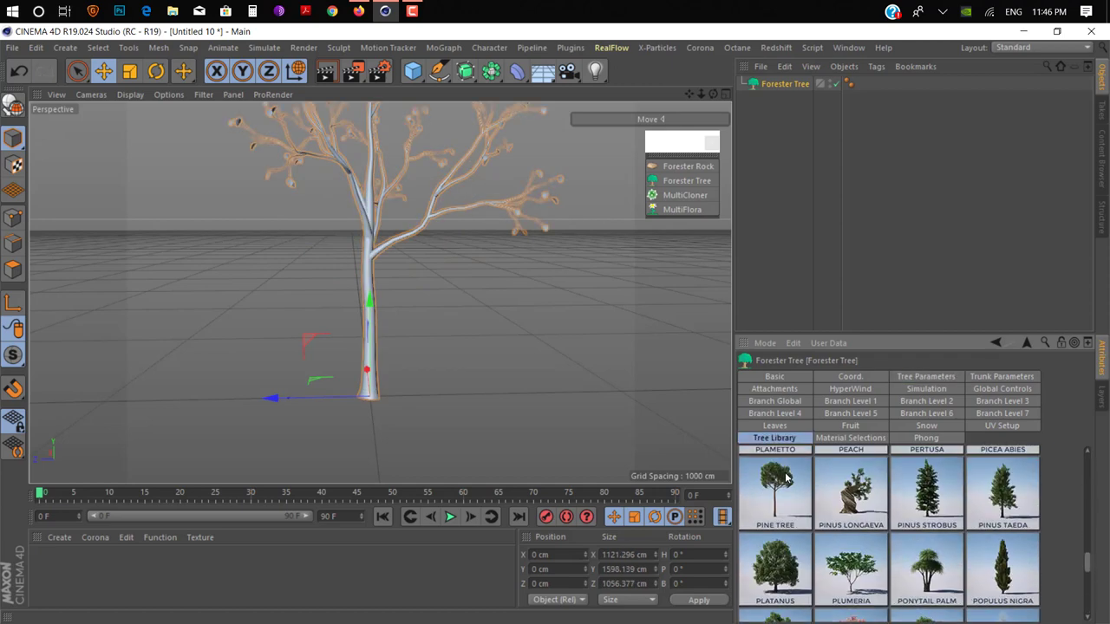
click(838, 513)
click(780, 499)
scroll(466, 325, down, 5)
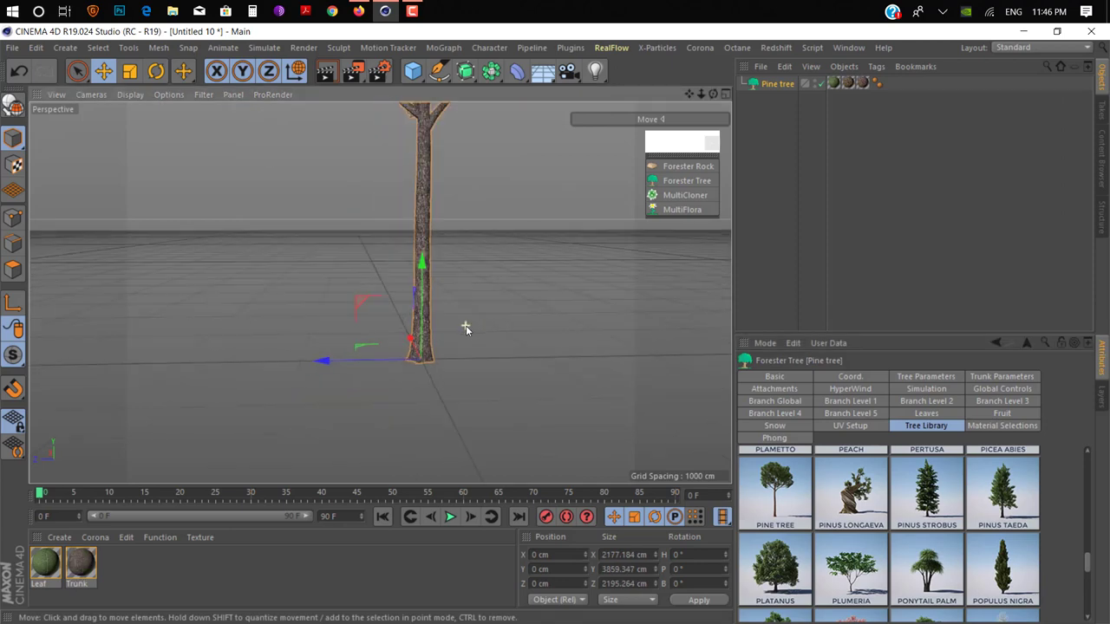
alt+middle_drag(466, 325, 433, 378)
Replace the pine with the Platanus preset and frame the whole tree in the viewport
click(776, 565)
alt+drag(483, 337, 390, 277)
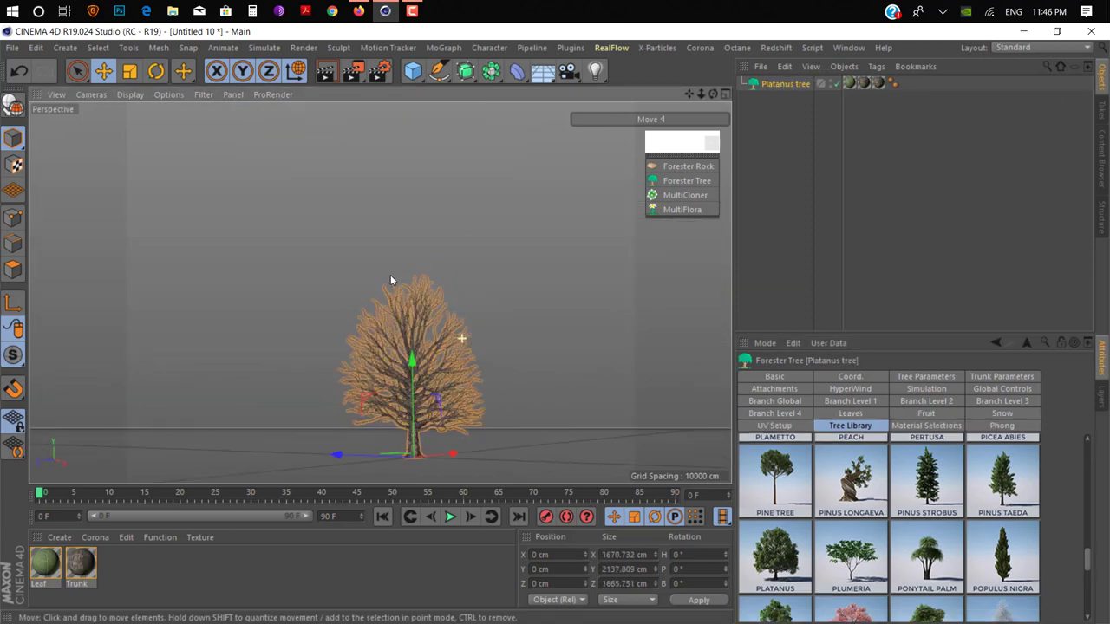
alt+right_drag(390, 276, 479, 343)
alt+middle_drag(440, 365, 437, 304)
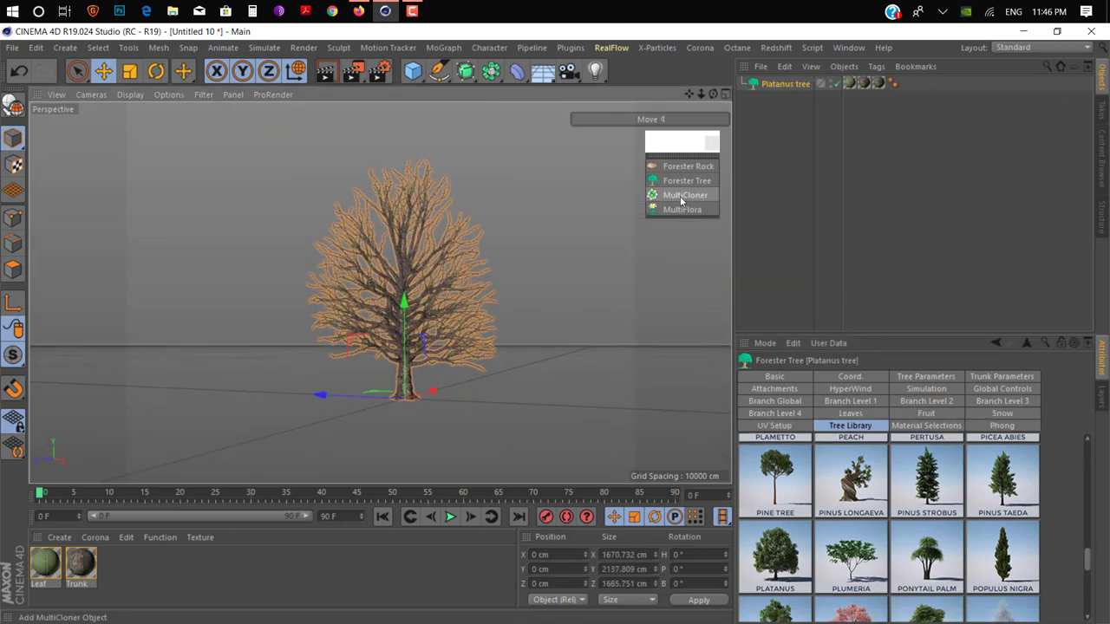
Add a MultiCloner object, then delete it together with the platanus tree
click(682, 196)
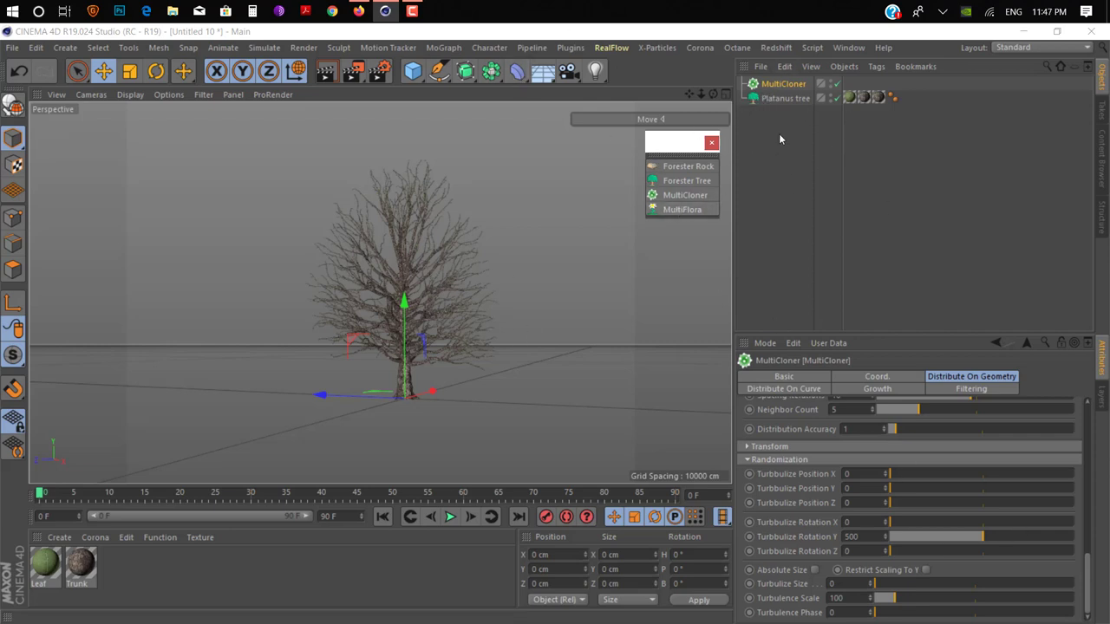
key(ctrl+a)
key(Delete)
Add a MultiFlora object and frame the default grass clump in the viewport
click(681, 209)
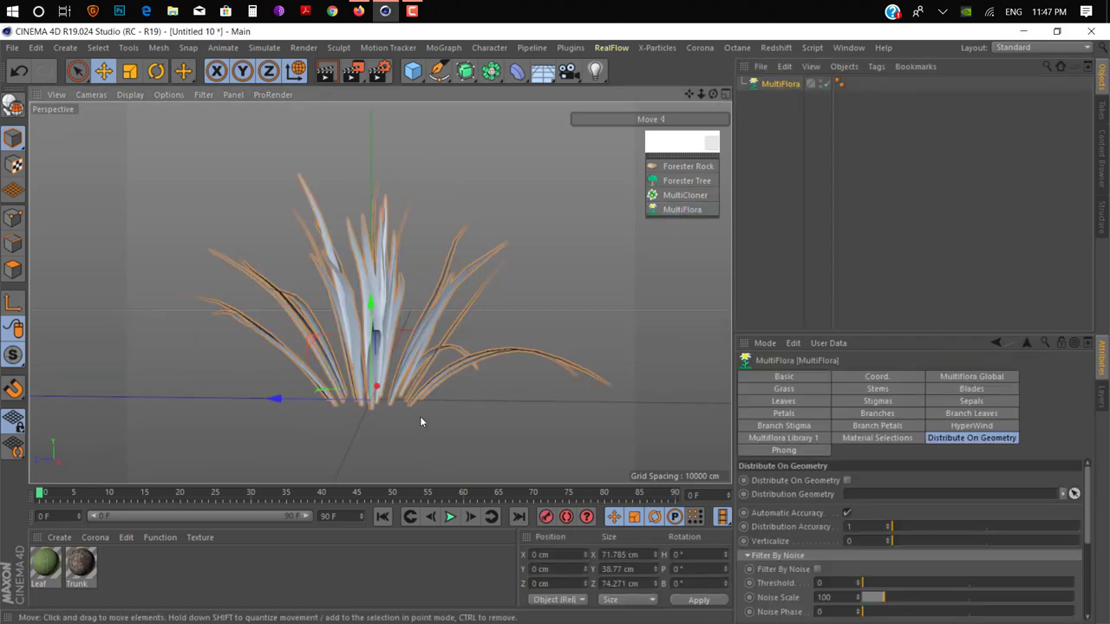
alt+drag(421, 417, 437, 394)
scroll(438, 393, down, 4)
alt+drag(415, 349, 409, 369)
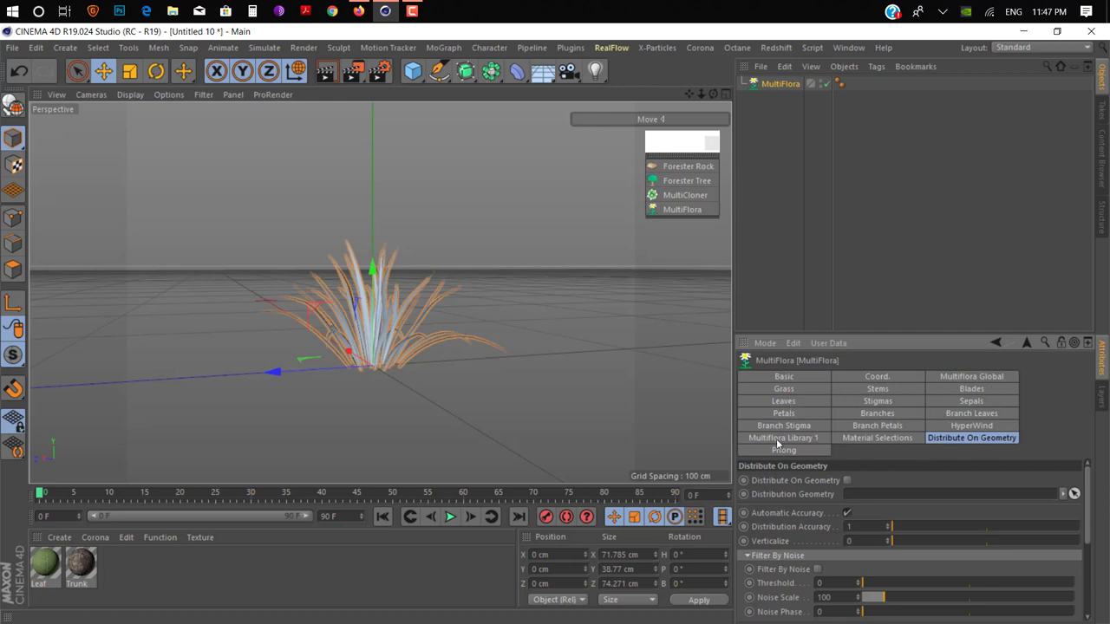
Load the Roses Yellow preset from Multiflora Library 1 onto the plant
click(802, 441)
scroll(797, 554, down, 4)
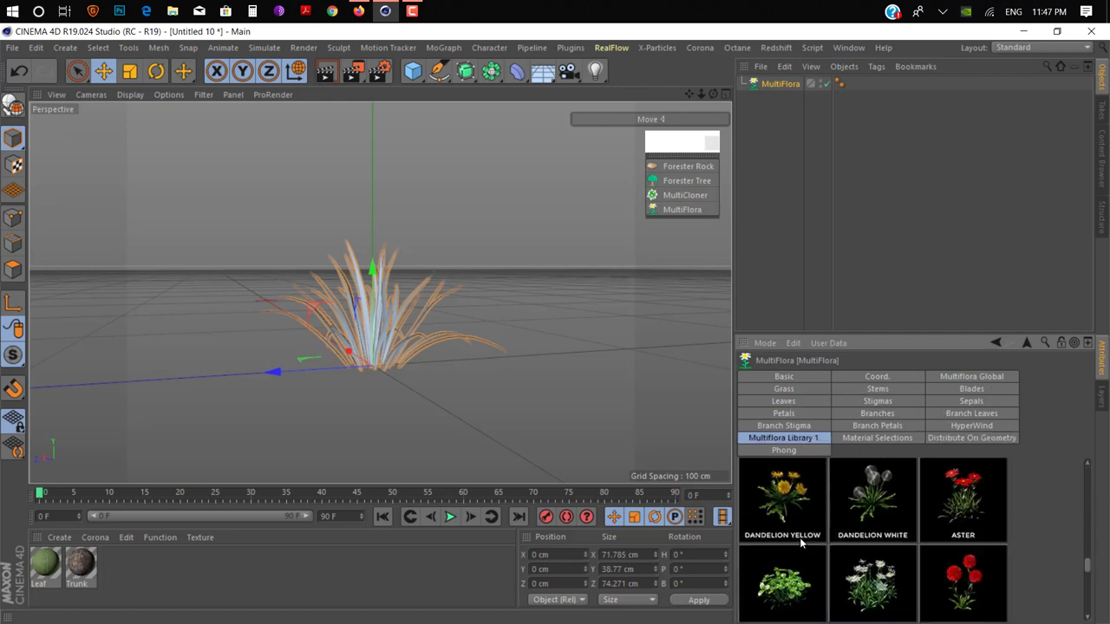
click(877, 585)
scroll(471, 370, down, 4)
alt+middle_drag(471, 370, 473, 413)
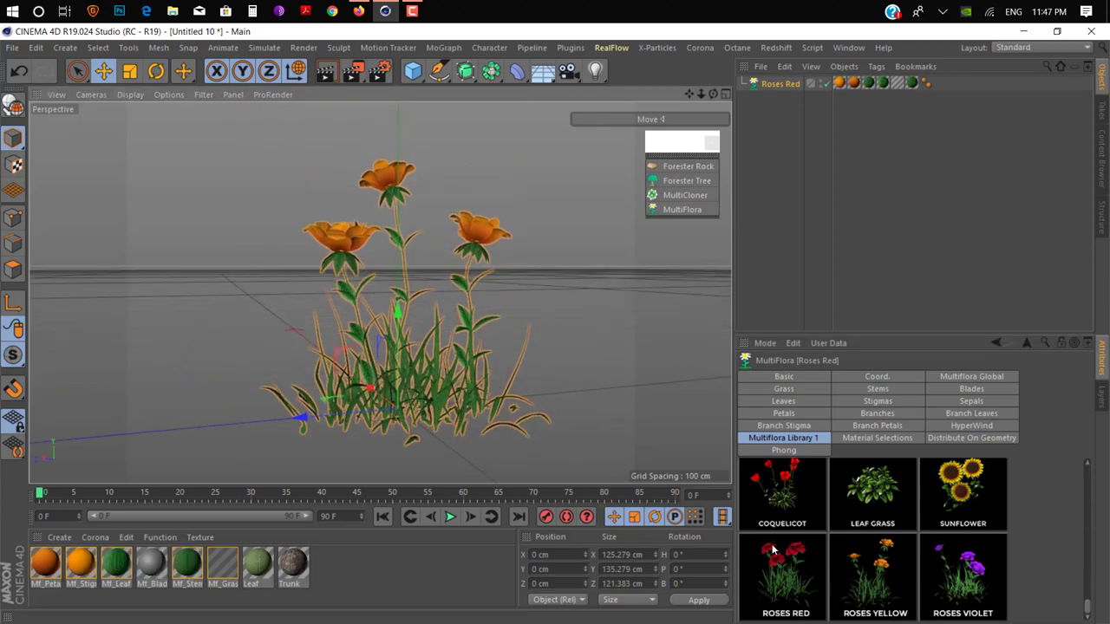
Try the Roses Red, Leaf Grass, Coquelicot and Sunflower presets on the MultiFlora plant
click(771, 550)
click(879, 502)
click(780, 497)
click(962, 501)
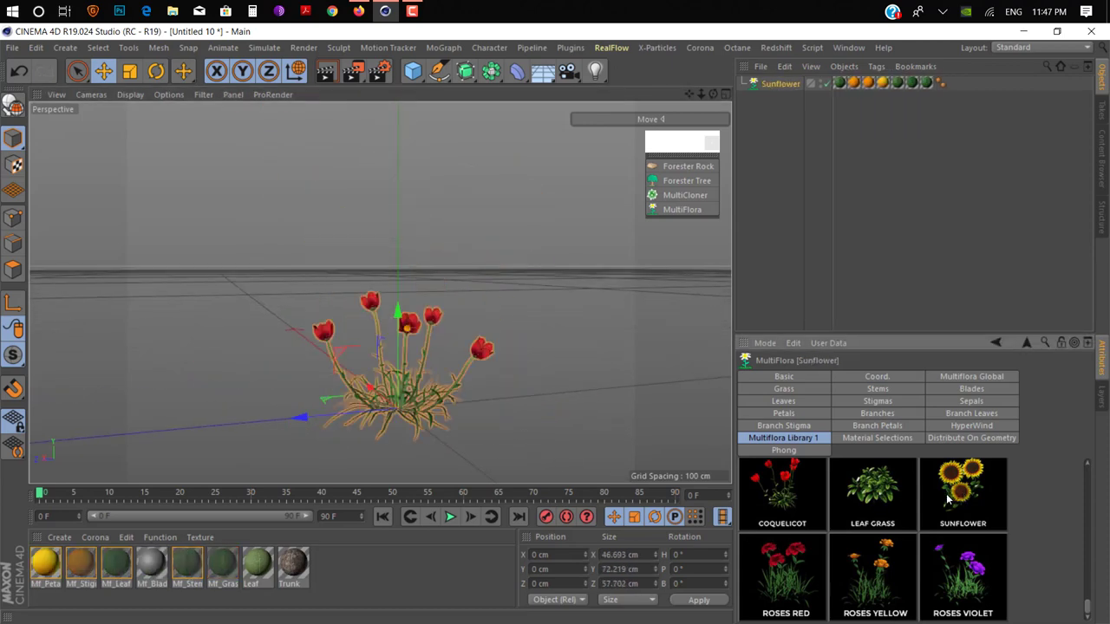
Try more flower presets from the MultiFlora library, ending with the Straight Cut Grass preset
scroll(966, 537, up, 3)
scroll(970, 572, down, 1)
click(948, 471)
click(874, 488)
scroll(874, 490, up, 6)
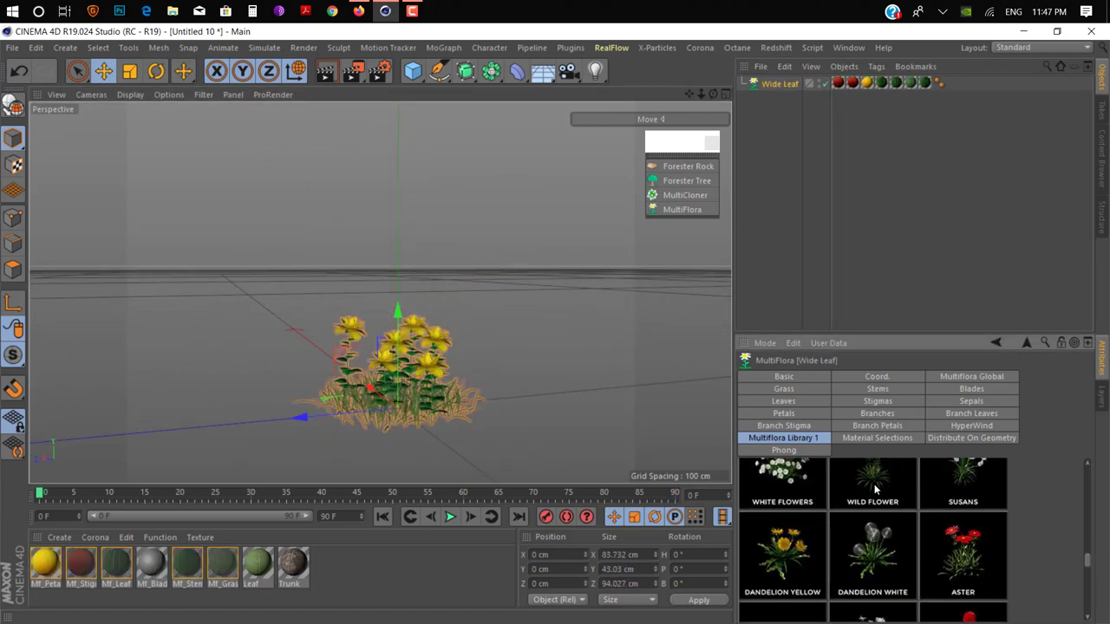
click(787, 486)
click(973, 547)
scroll(958, 534, up, 8)
click(877, 538)
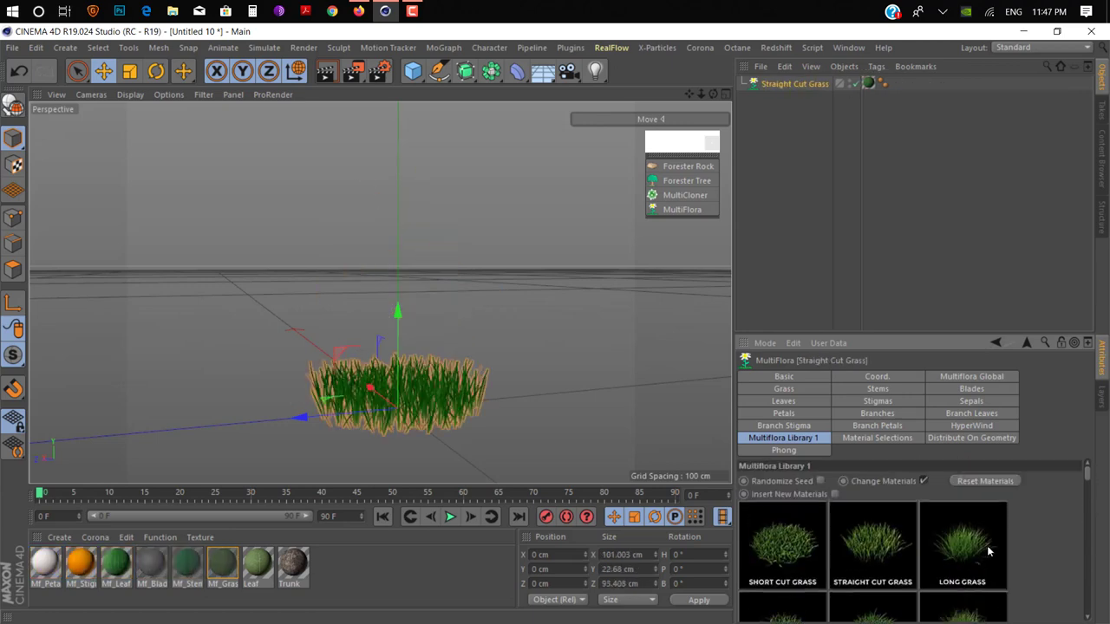
Try the Long Grass and Poa Grass presets, then apply the Wheat preset
click(989, 550)
scroll(962, 552, down, 4)
click(881, 553)
click(963, 550)
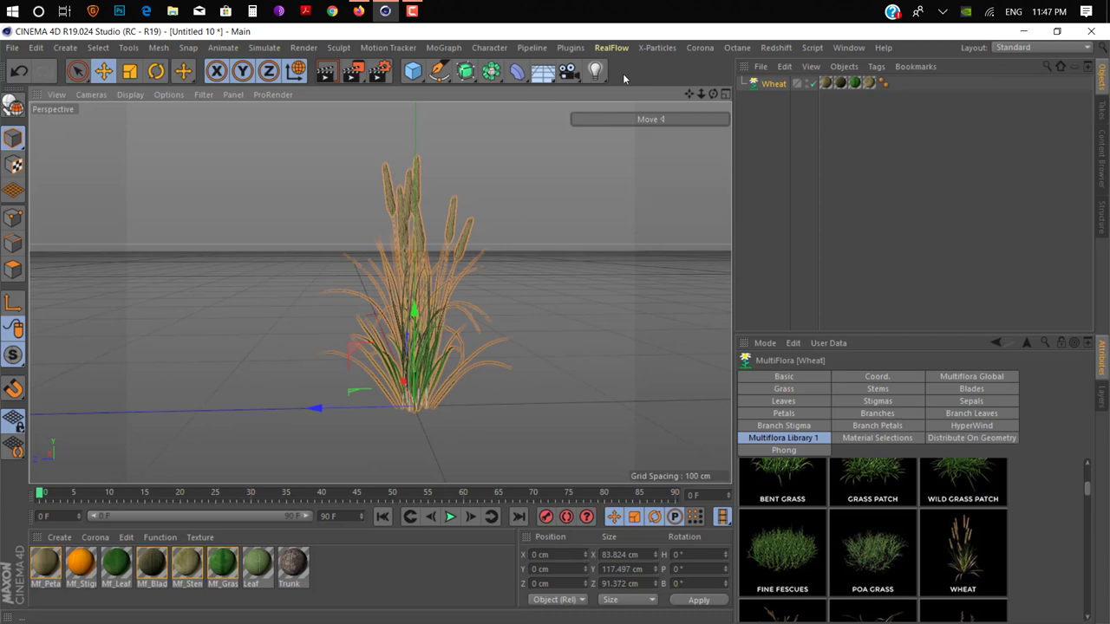
Create a new empty Cinema 4D project
click(12, 47)
click(90, 147)
click(571, 387)
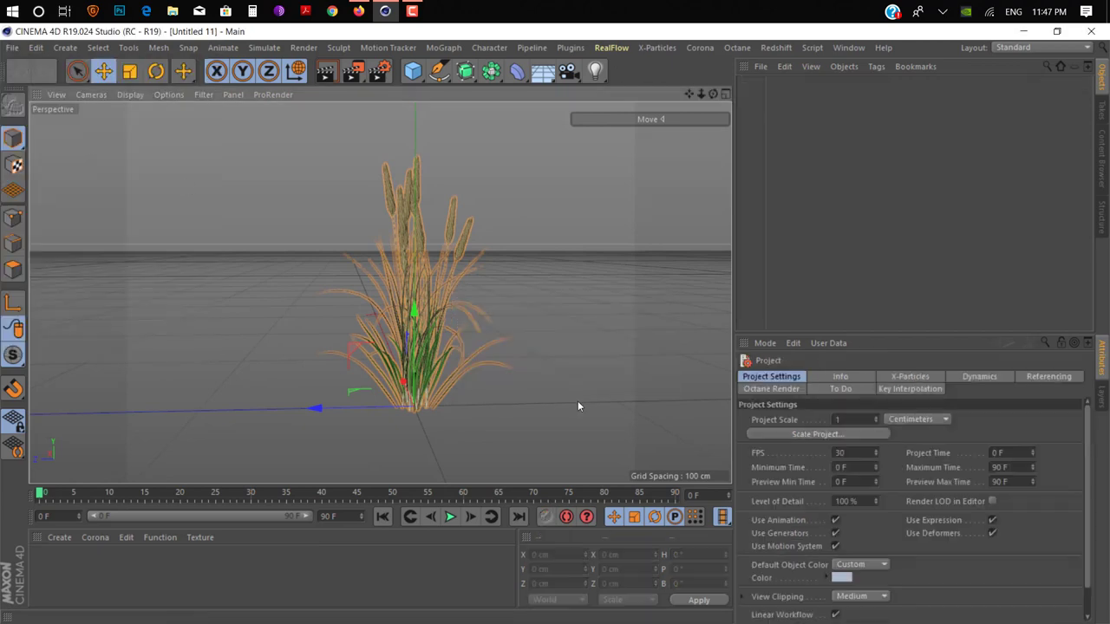
Detach the TurbulenceFD commands as a floating palette over the viewport
click(571, 48)
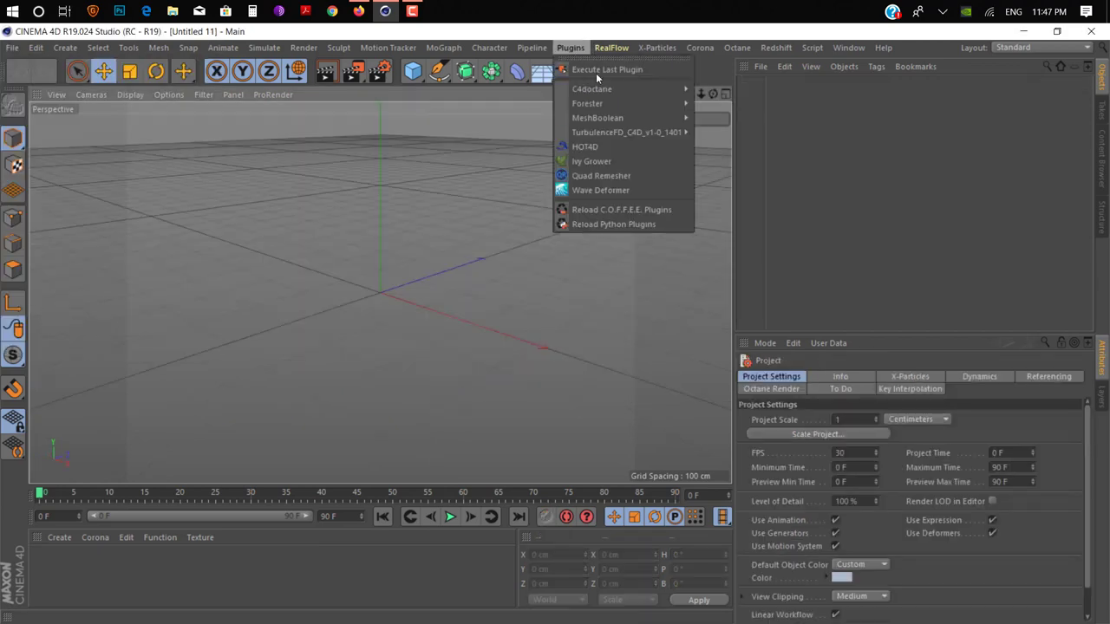
mouse_move(637, 132)
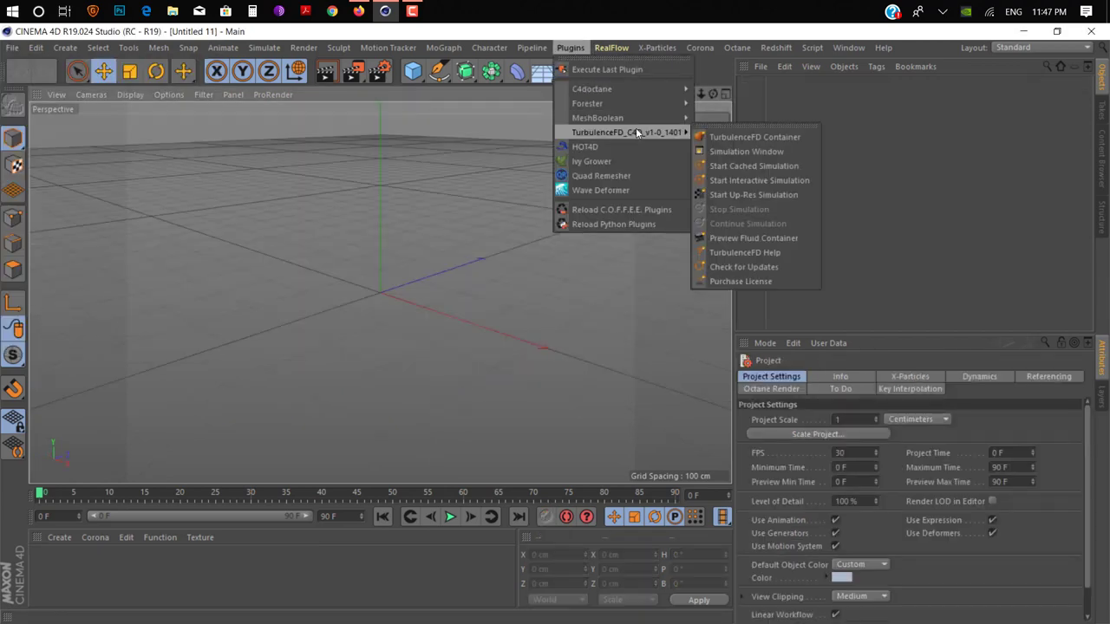
click(751, 128)
drag(751, 121, 624, 185)
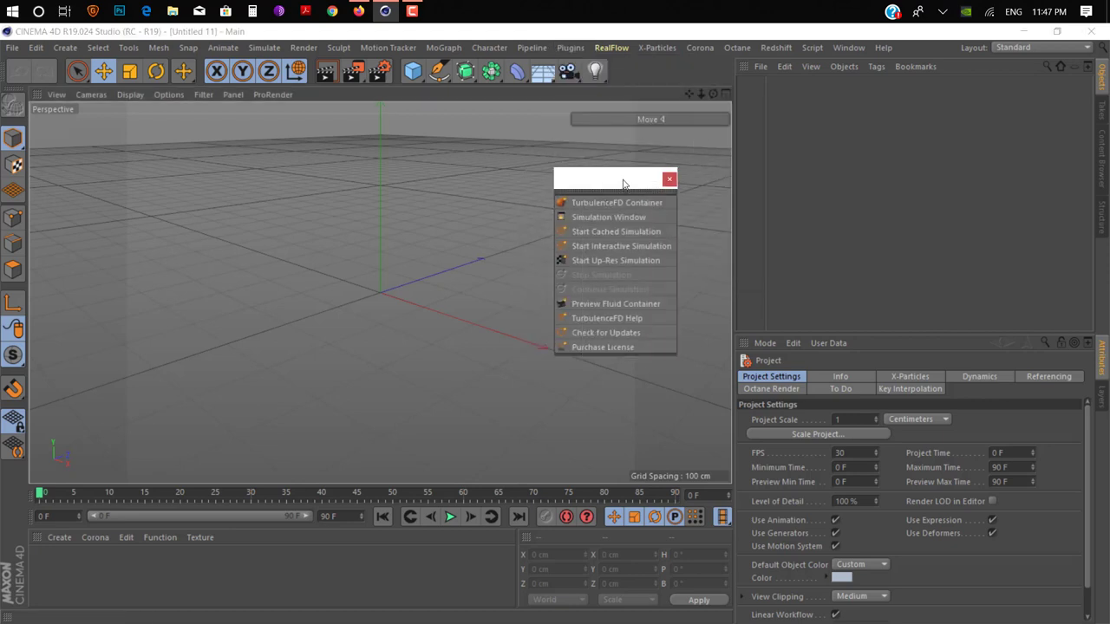
drag(622, 183, 671, 180)
Switch to the browser and review the single-user TurbulenceFD for CINEMA 4D license and price in the Jawset store
click(358, 11)
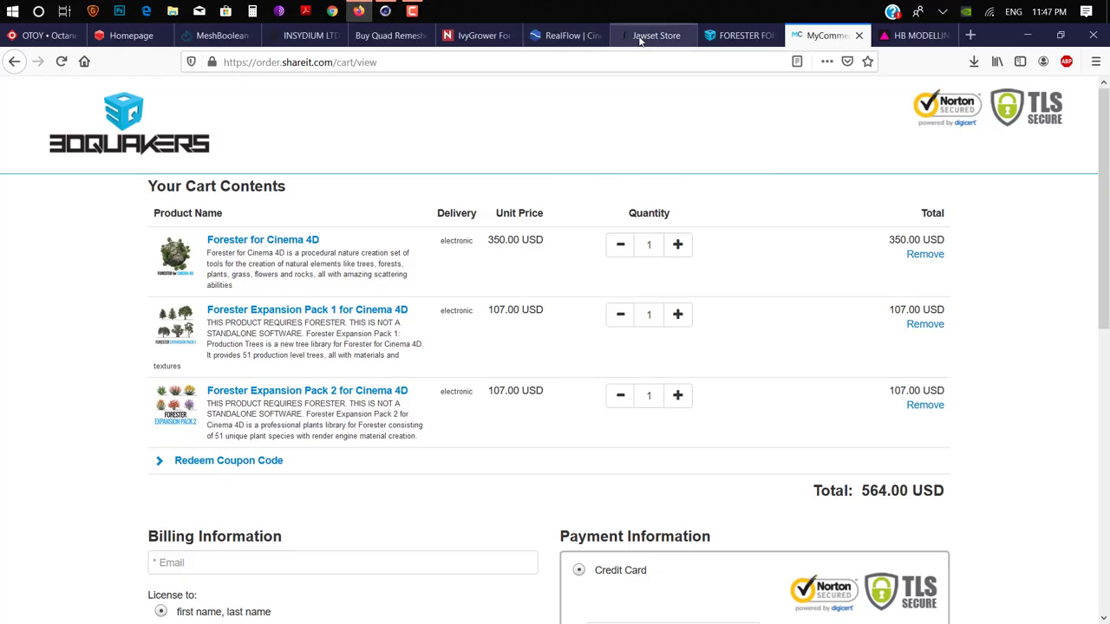
click(640, 35)
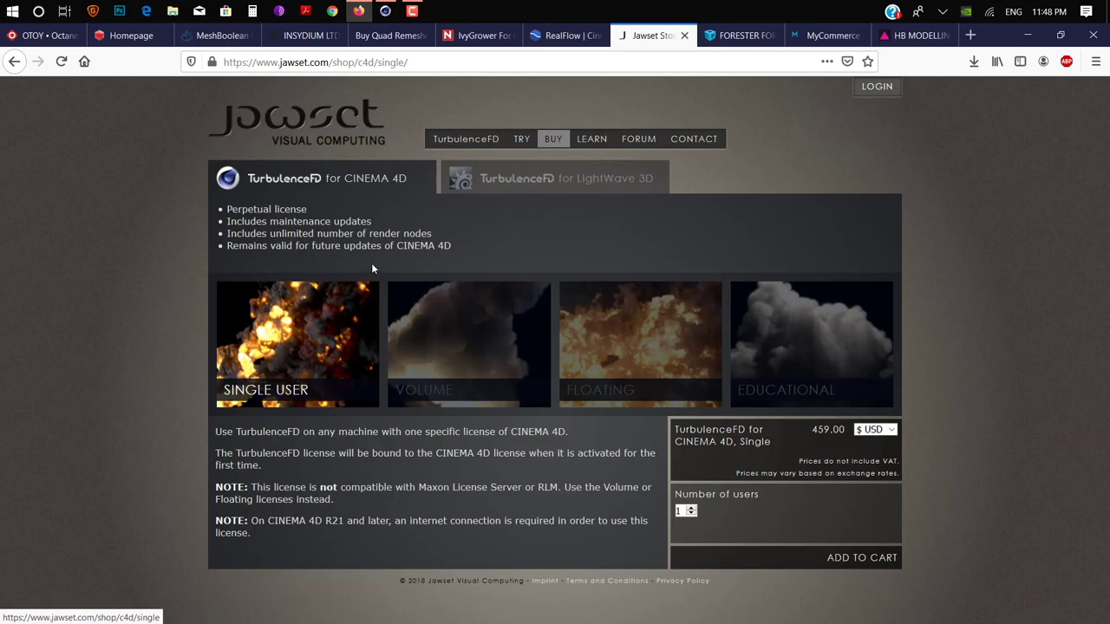
click(385, 10)
click(358, 10)
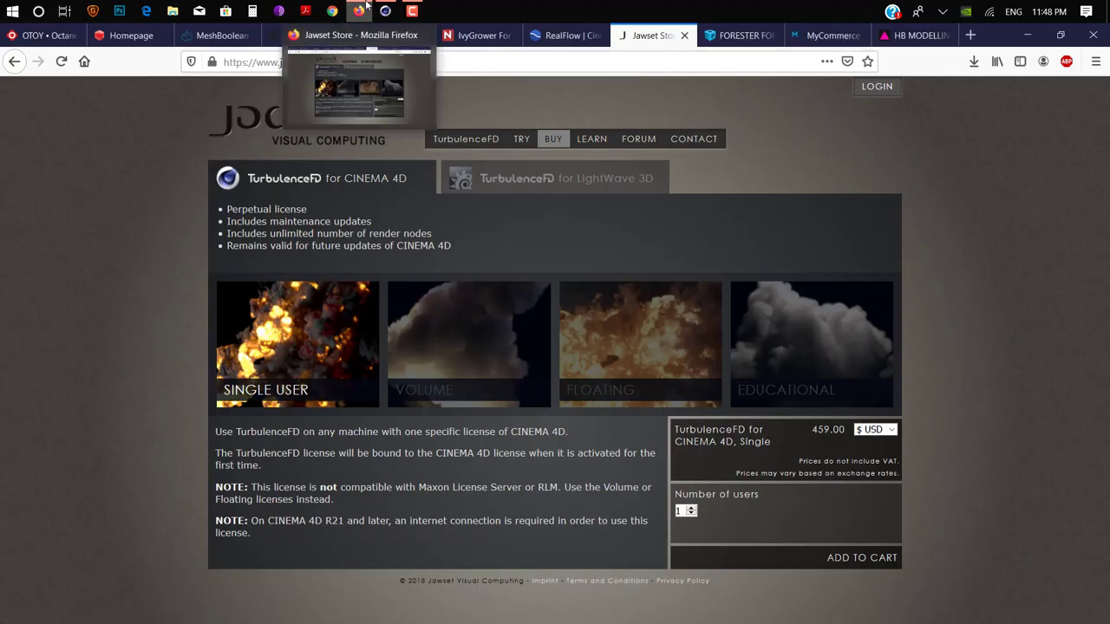
Switch back to Cinema 4D, add a TurbulenceFD Container, scale it to about 440 cm and raise it above the grid
click(384, 11)
drag(629, 182, 771, 184)
click(778, 210)
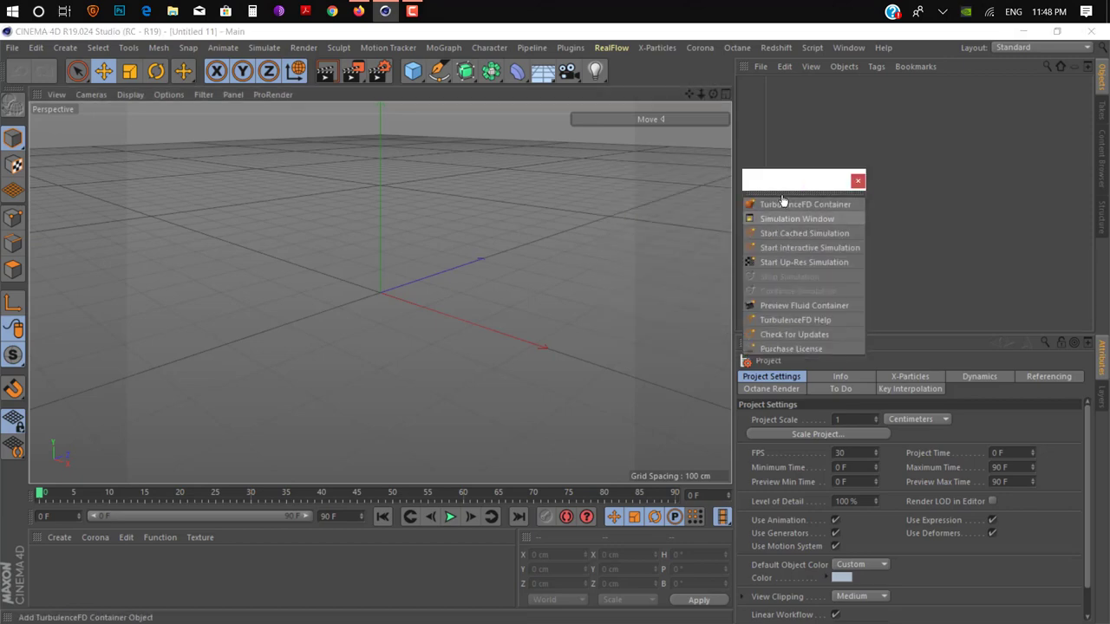
key(t)
drag(334, 398, 404, 392)
key(e)
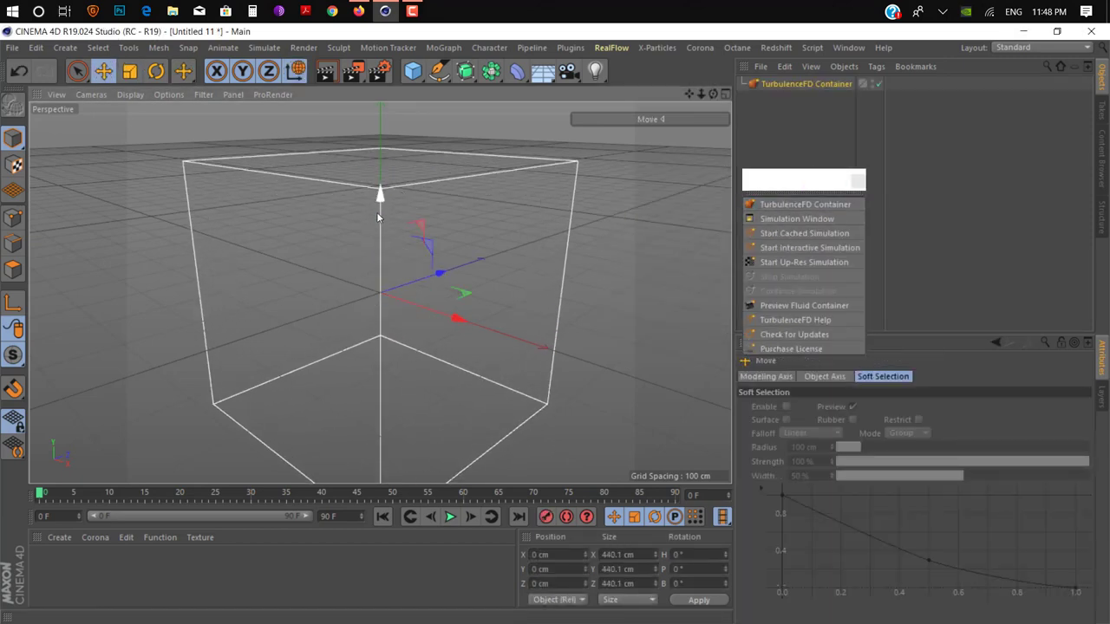
drag(380, 213, 380, 64)
Add a Sphere, scale it to about 52 cm and place it in a lower front corner of the fluid container
alt+drag(388, 276, 488, 273)
alt+middle_drag(488, 272, 488, 138)
drag(413, 71, 694, 116)
drag(413, 300, 410, 252)
key(y)
drag(455, 188, 450, 340)
key(t)
key(e)
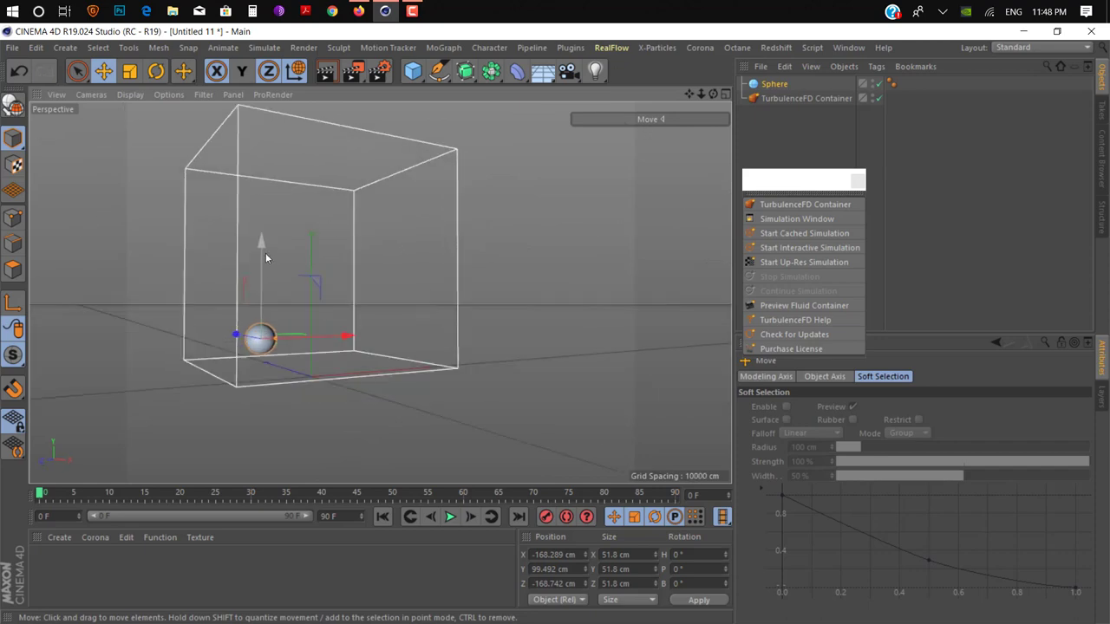
drag(265, 257, 266, 275)
alt+drag(301, 334, 236, 350)
drag(366, 339, 367, 339)
Add a TurbulenceFD Emitter tag to the Sphere and set its Temperature Value to 2
right_click(781, 81)
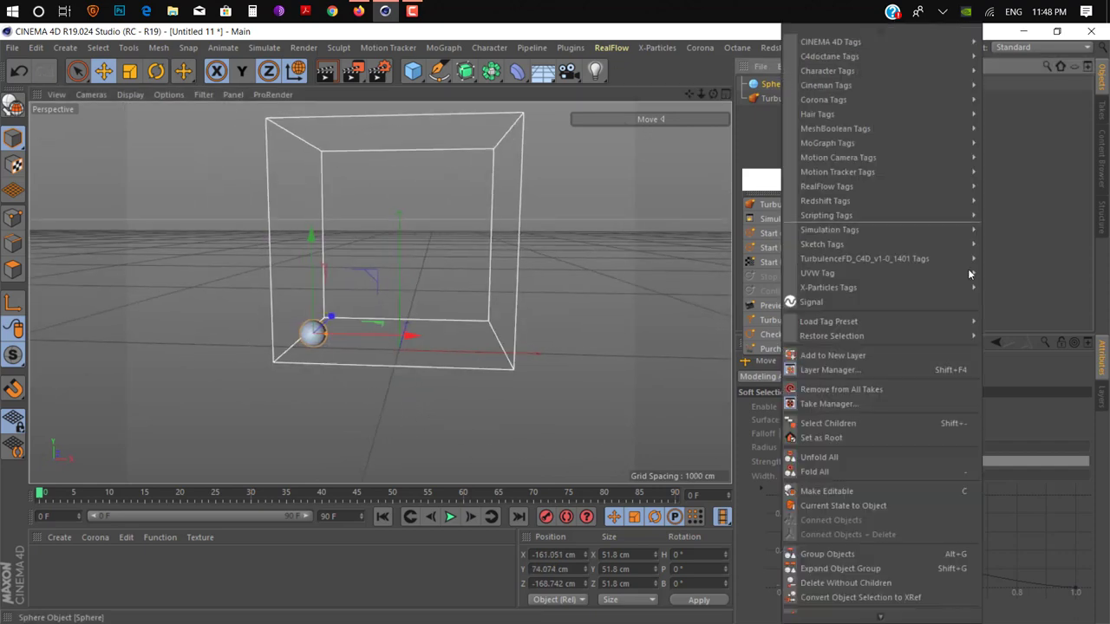
click(979, 253)
right_click(781, 81)
mouse_move(973, 263)
click(1031, 259)
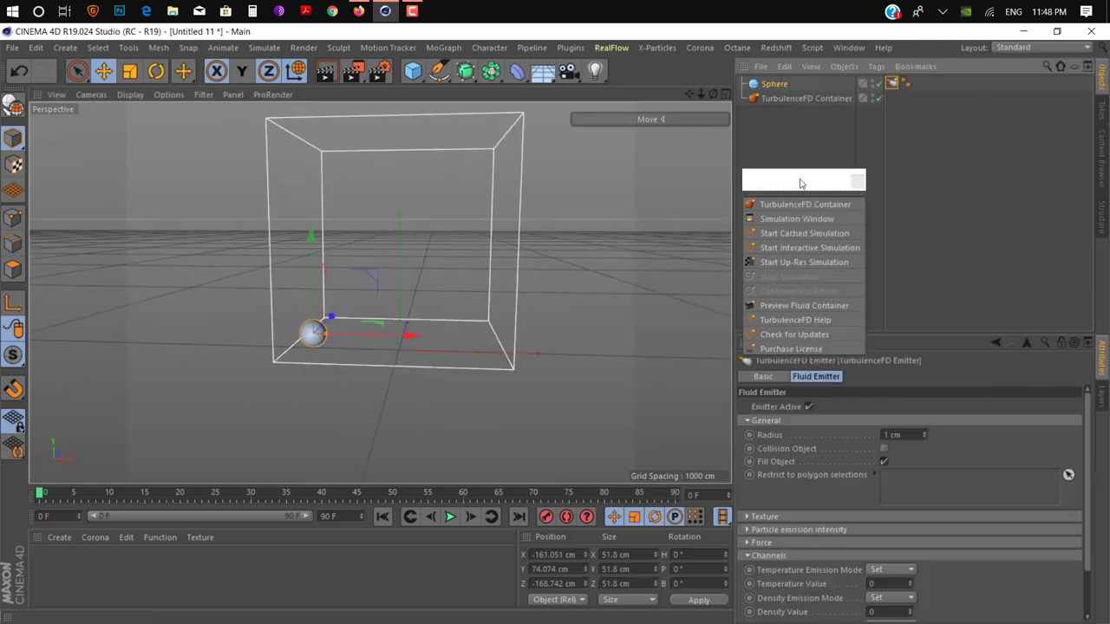
click(888, 582)
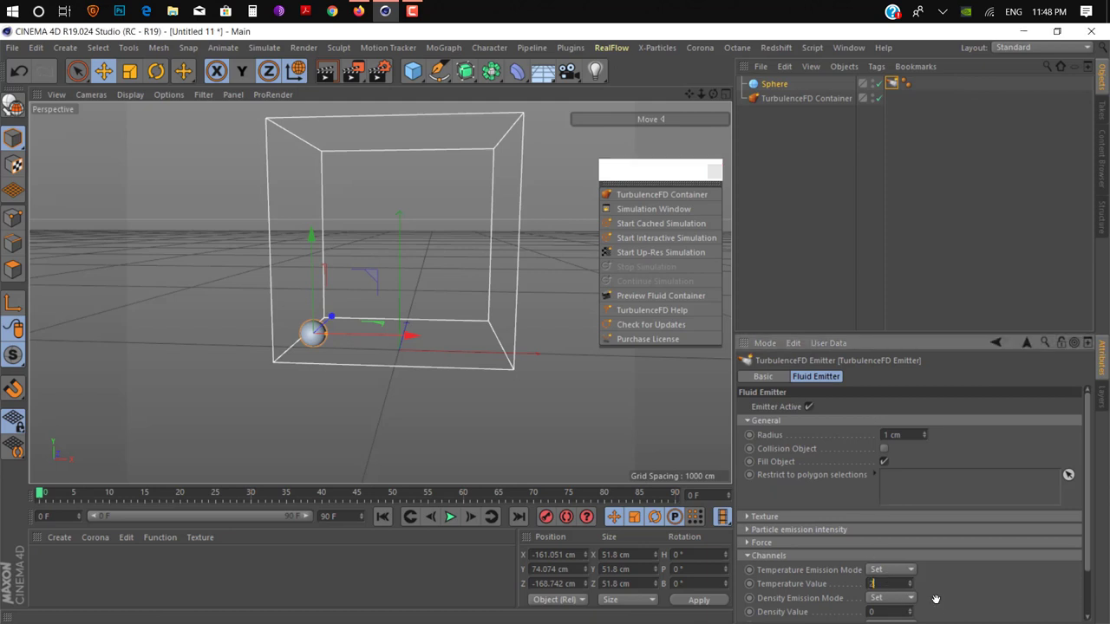
Open the TurbulenceFD simulation window, run a cached simulation of the container and stop it at about frame 39
click(654, 209)
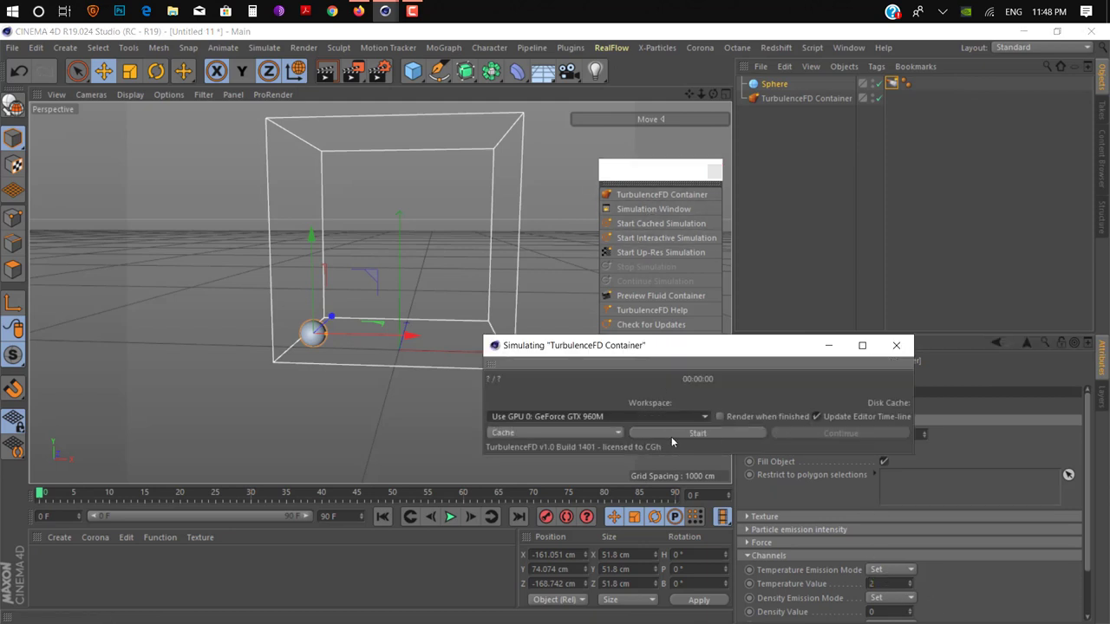
click(671, 436)
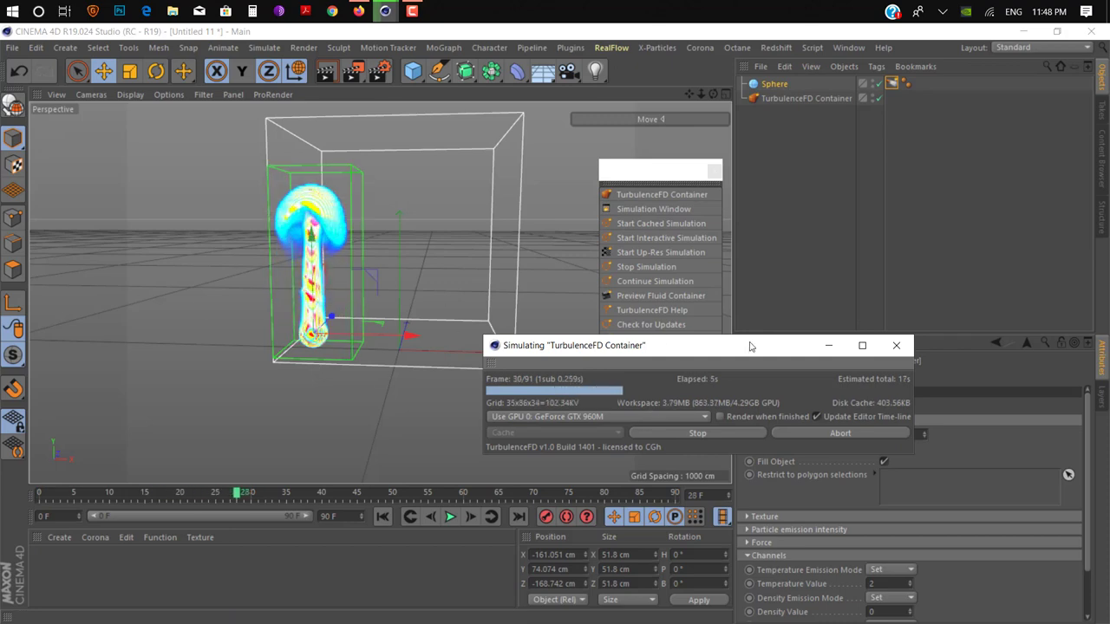
drag(763, 345, 374, 383)
click(342, 472)
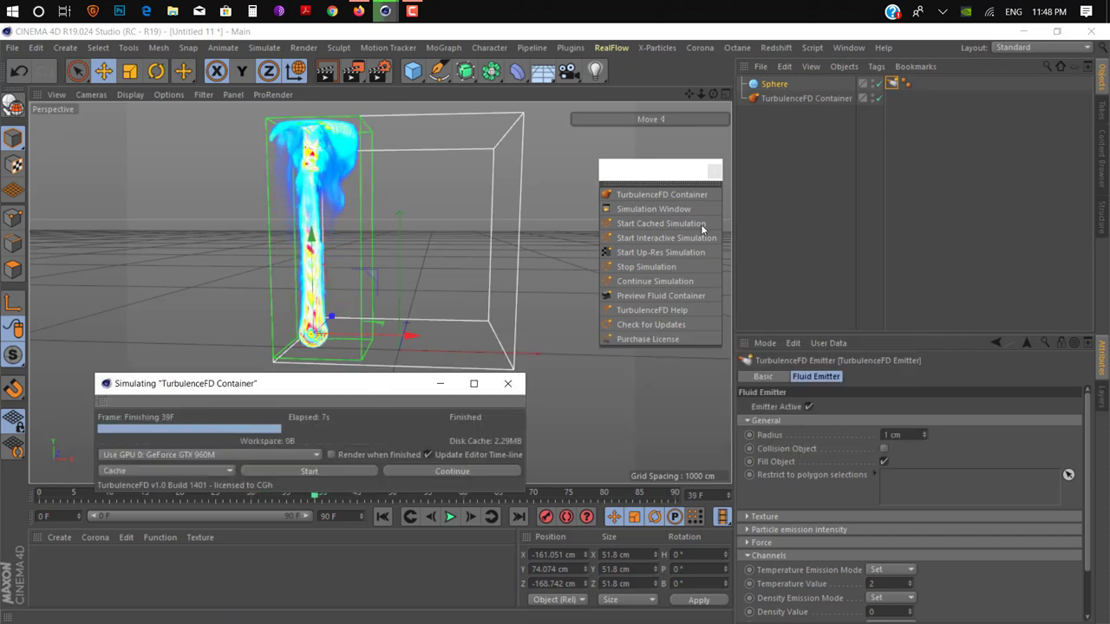
In the container's simulation settings, set turbulence intensity to 33 cm, wind direction Y to 2 and wind speed to 1.92 cm
click(784, 101)
click(979, 377)
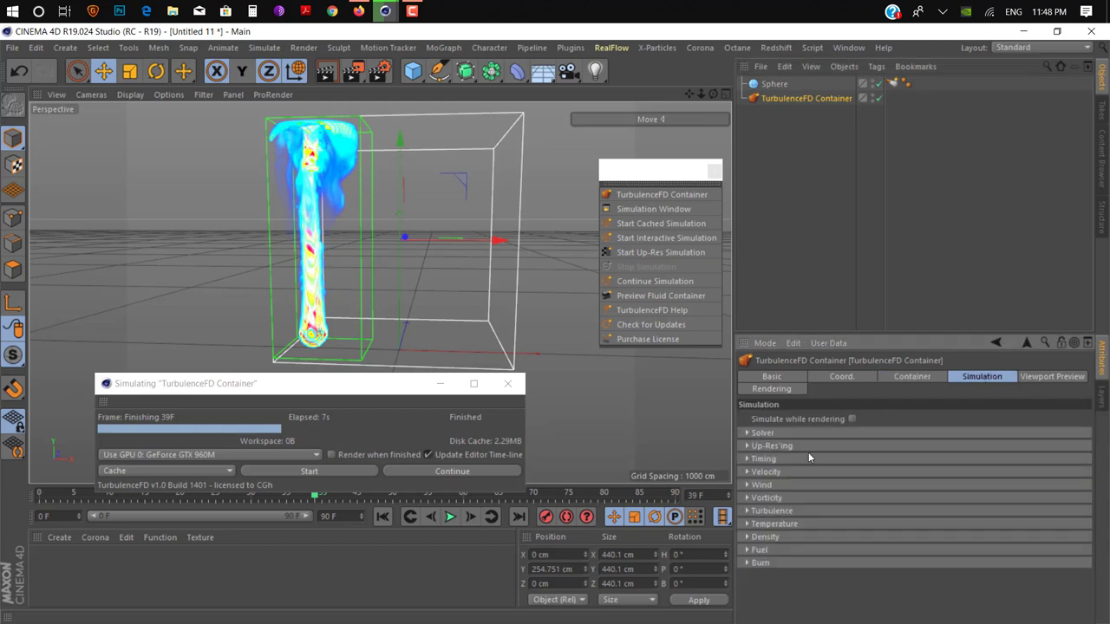
click(794, 512)
click(794, 511)
click(785, 524)
scroll(758, 557, down, 2)
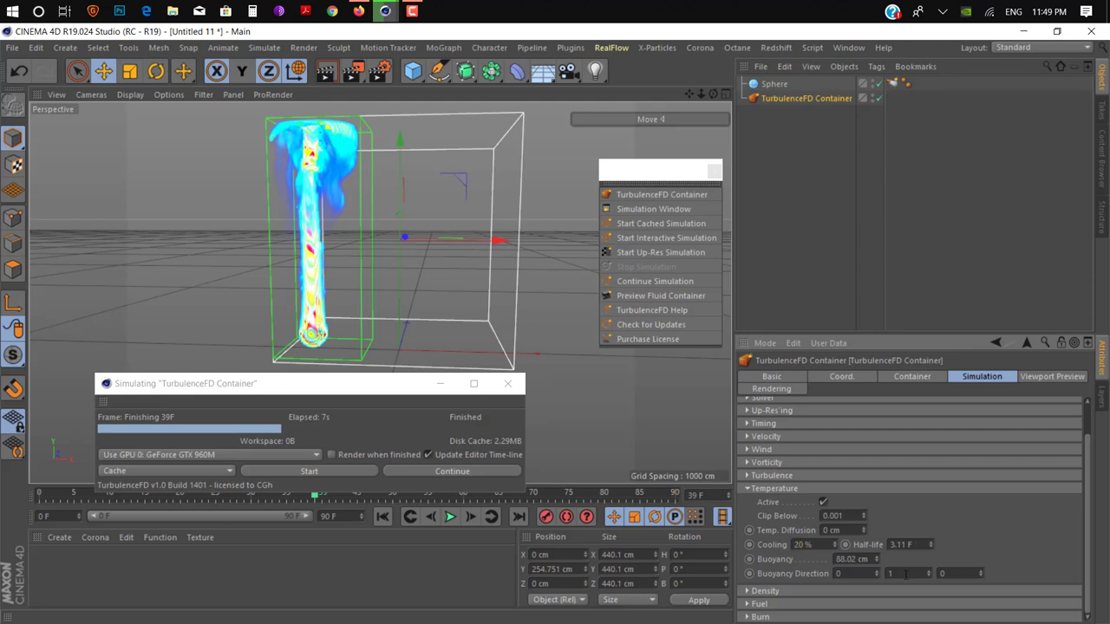
click(748, 476)
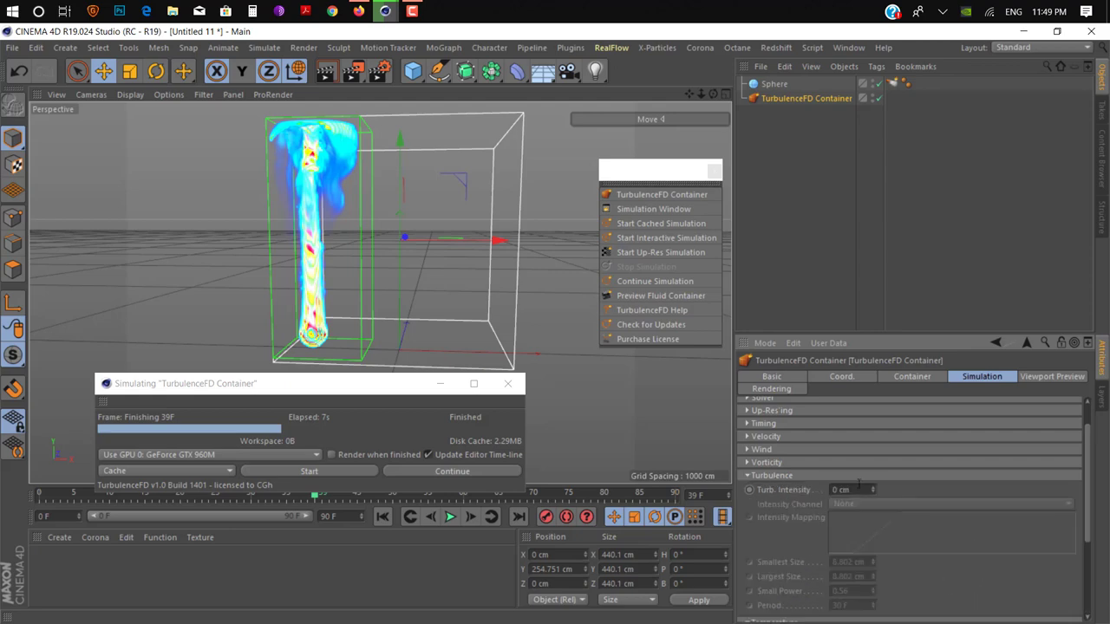
click(807, 448)
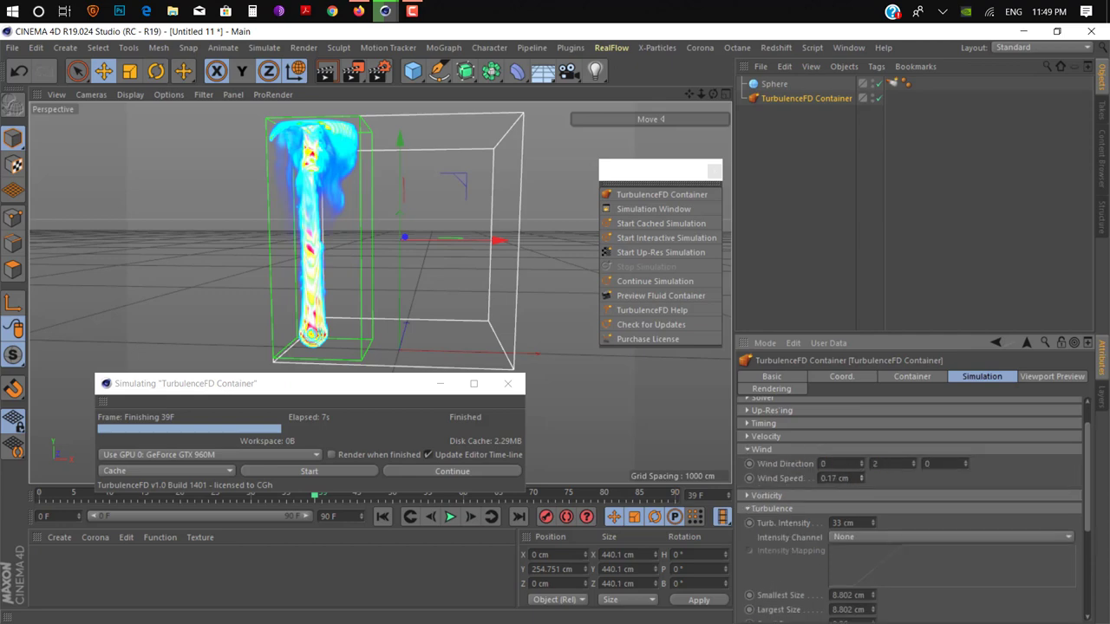
Rerun the fluid simulation with the wind and turbulence settings and stop it at about frame 29
click(326, 474)
click(612, 325)
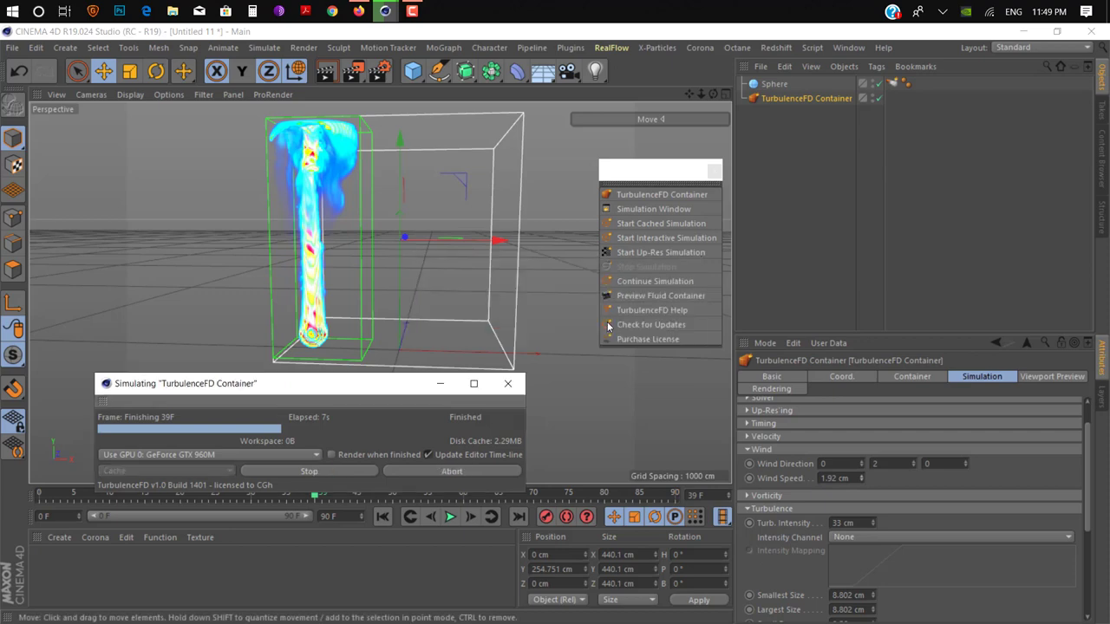
drag(364, 383, 432, 438)
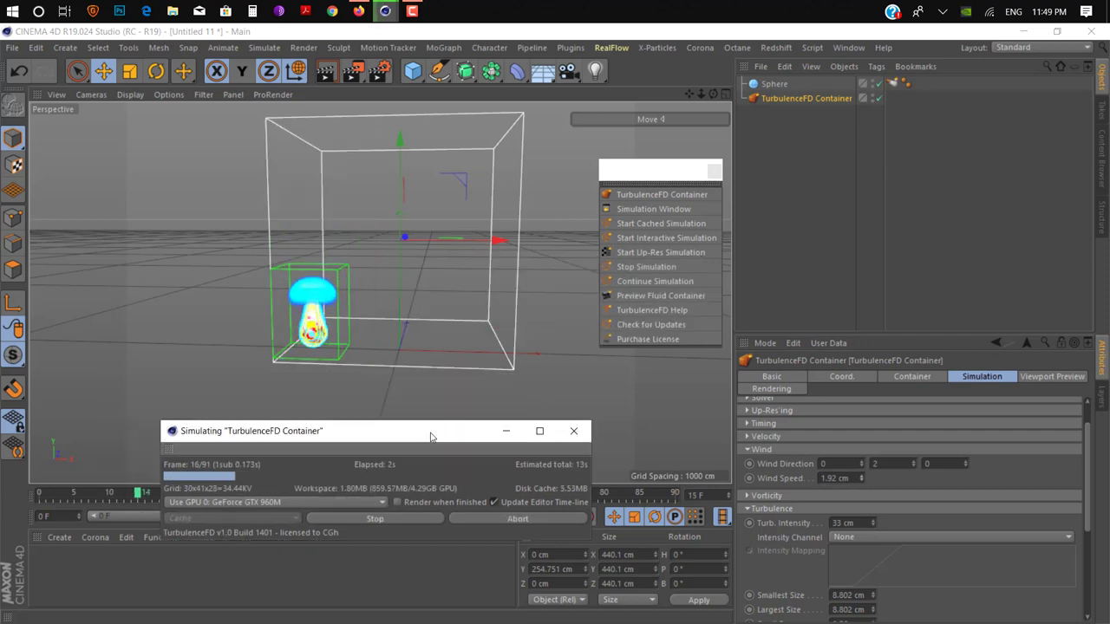
click(393, 517)
Set the container's temperature buoyancy to 18.92 cm and the Sphere emitter's Y directional force to 22 cm
scroll(774, 530, down, 4)
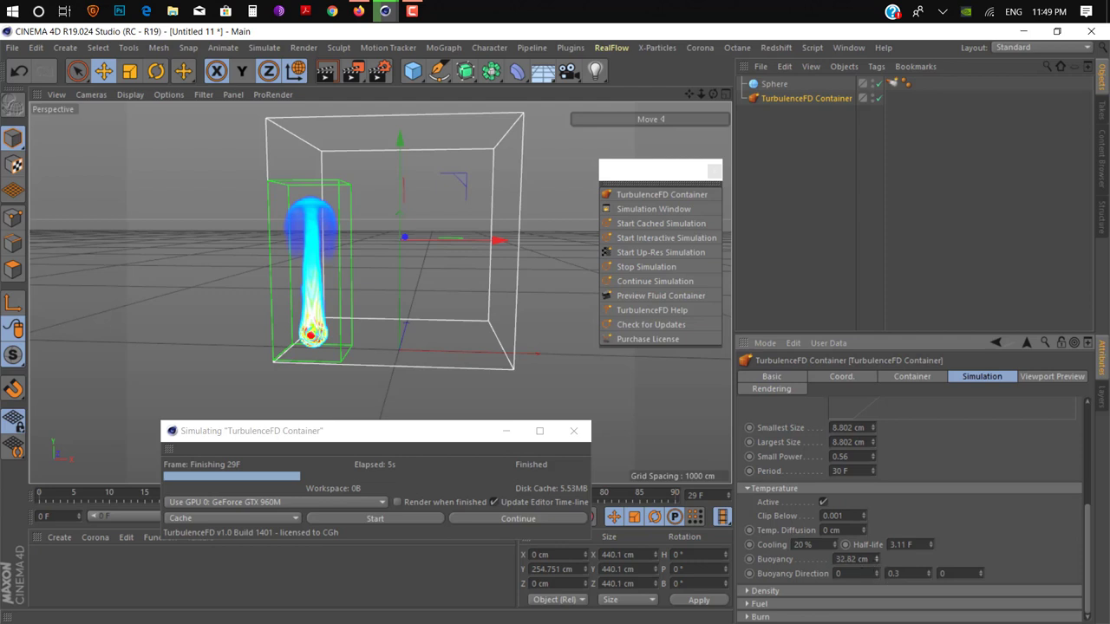
click(891, 83)
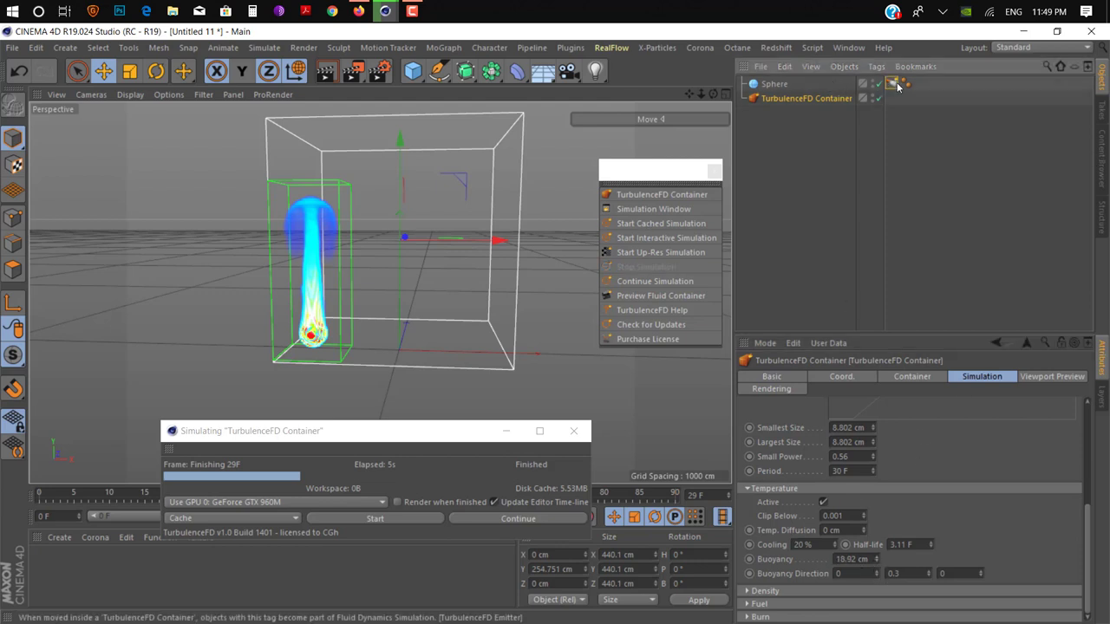
scroll(979, 571, down, 3)
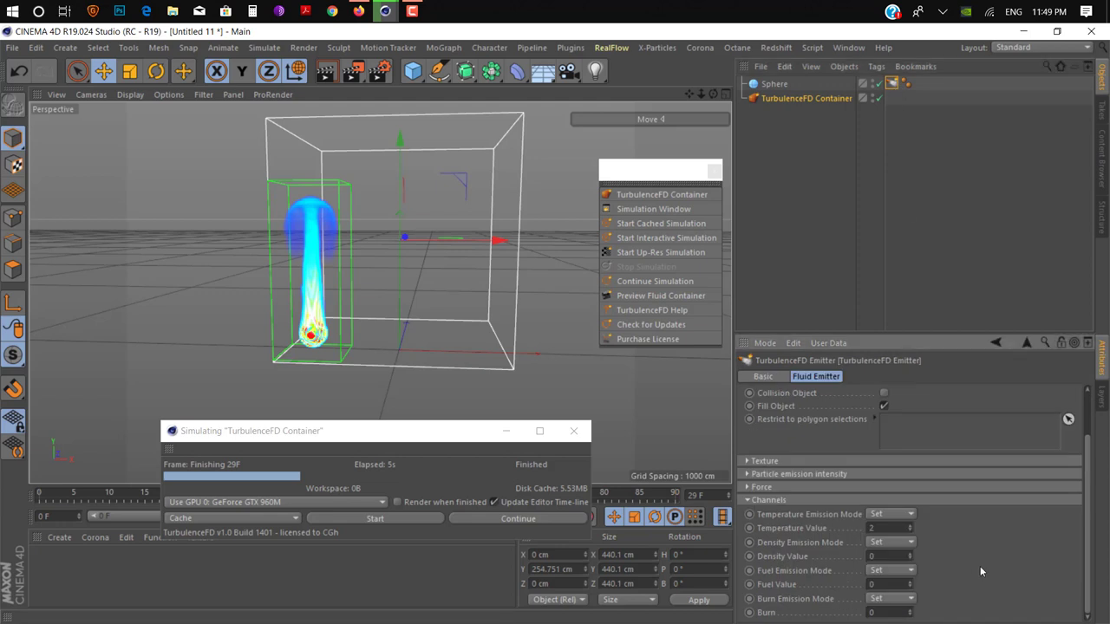
click(841, 487)
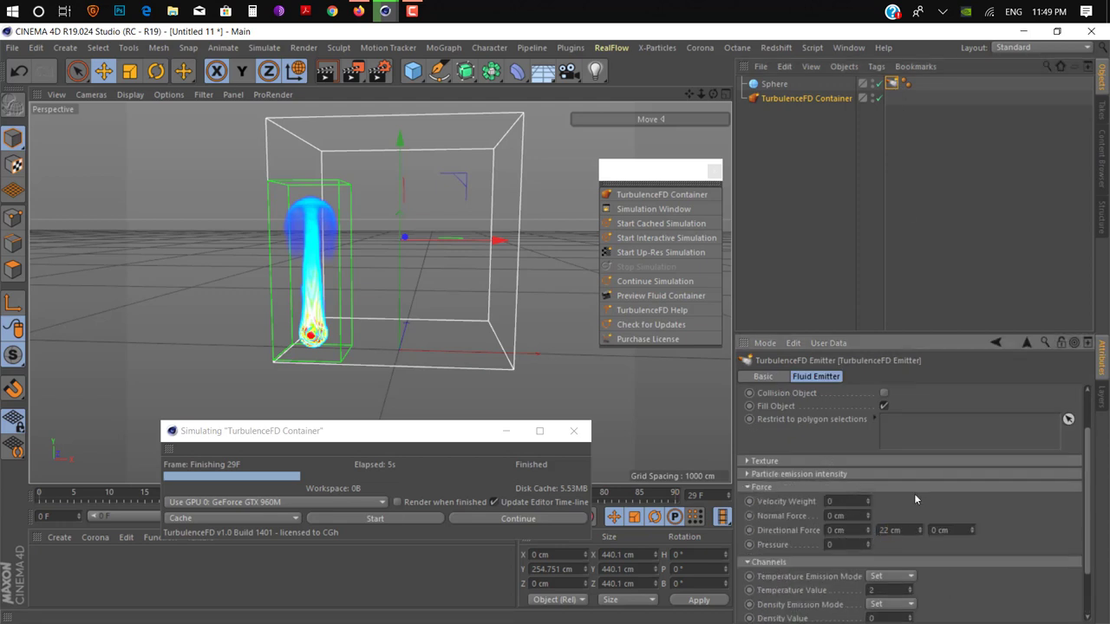
Rerun the fluid simulation, stop it at about frame 61 and render the fire in the active view
click(375, 519)
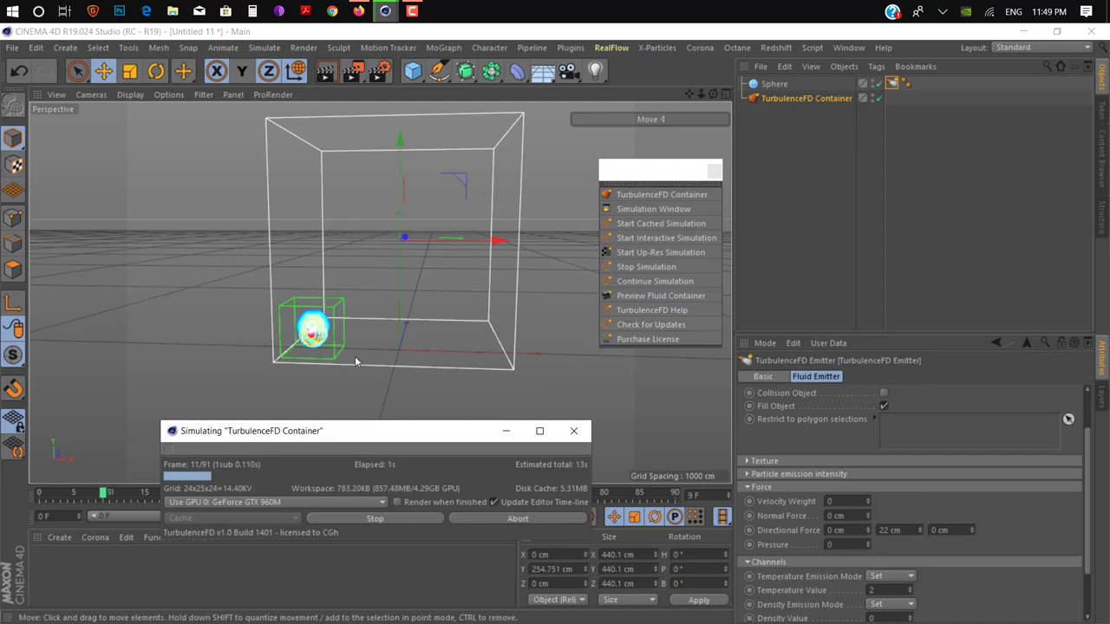
alt+drag(354, 355, 425, 316)
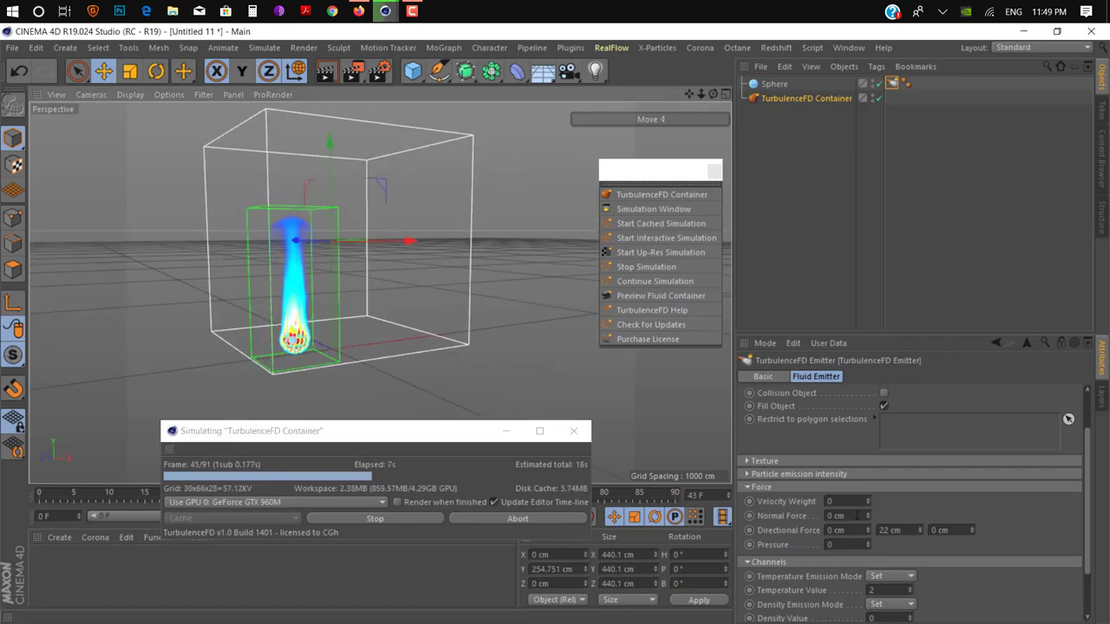
drag(858, 516, 825, 516)
alt+drag(325, 339, 271, 329)
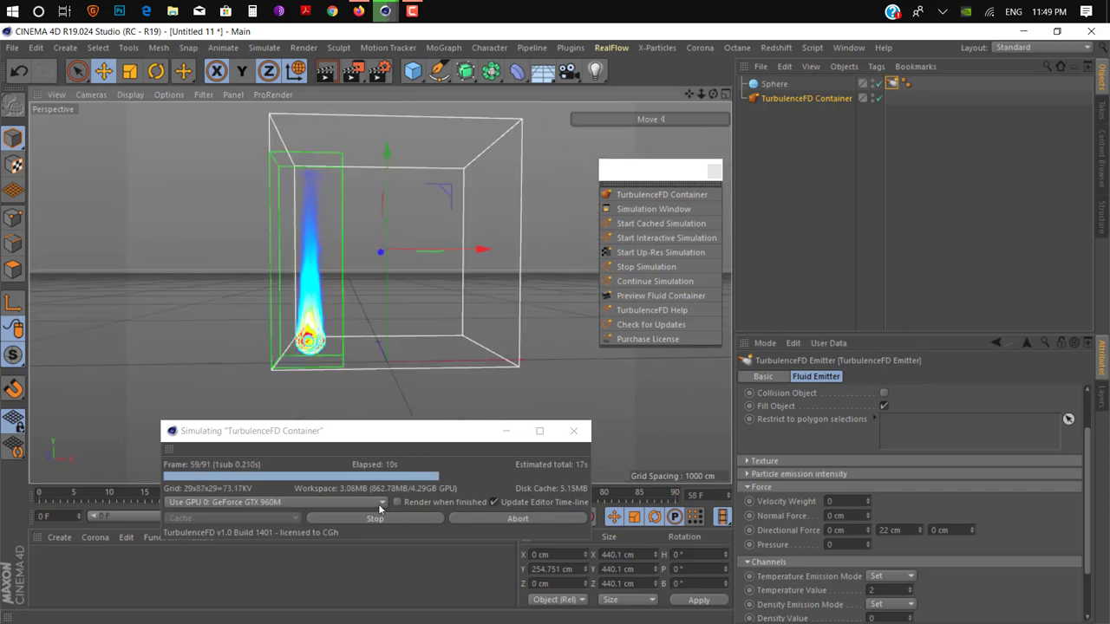
click(378, 518)
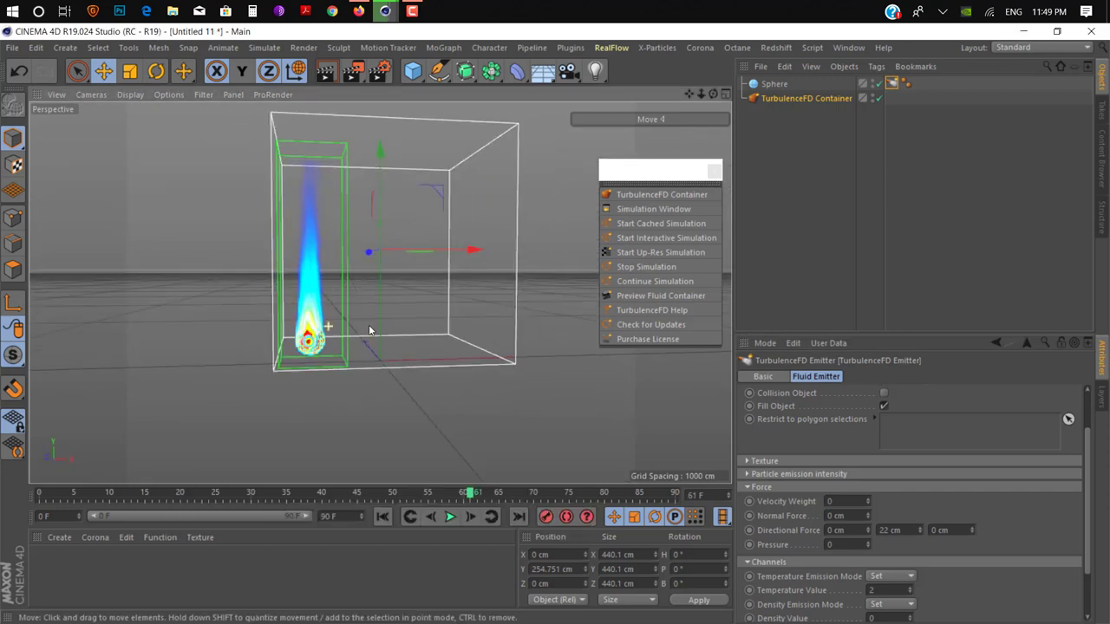
click(327, 71)
Set the container's Fire Shader channel to None and its Smoke Shader channel to Temperature, and render the view
click(806, 98)
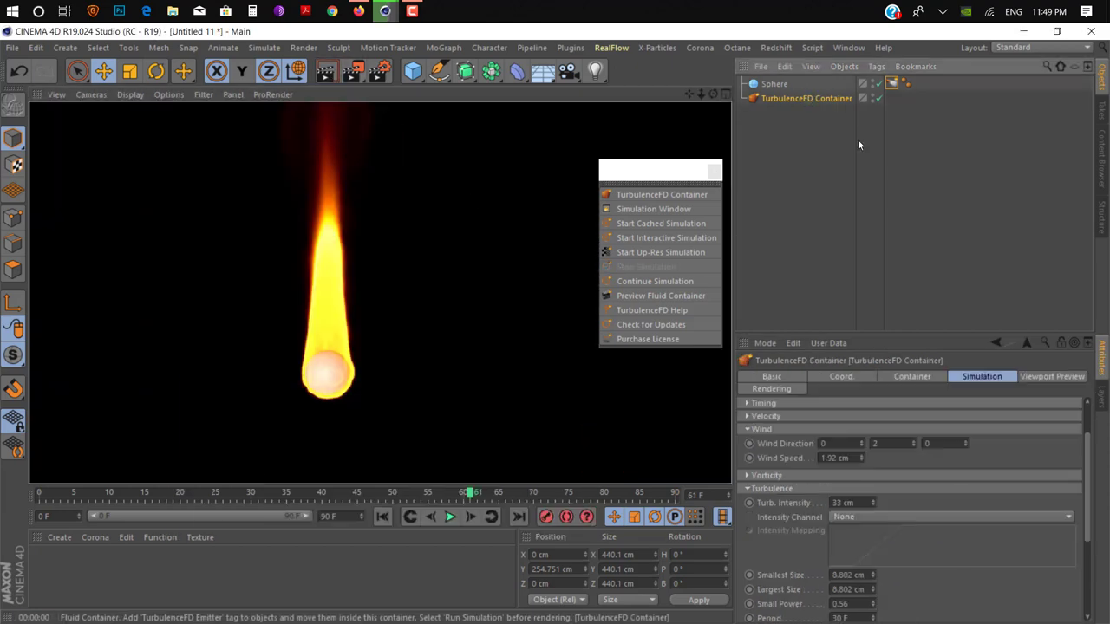
click(784, 388)
click(777, 431)
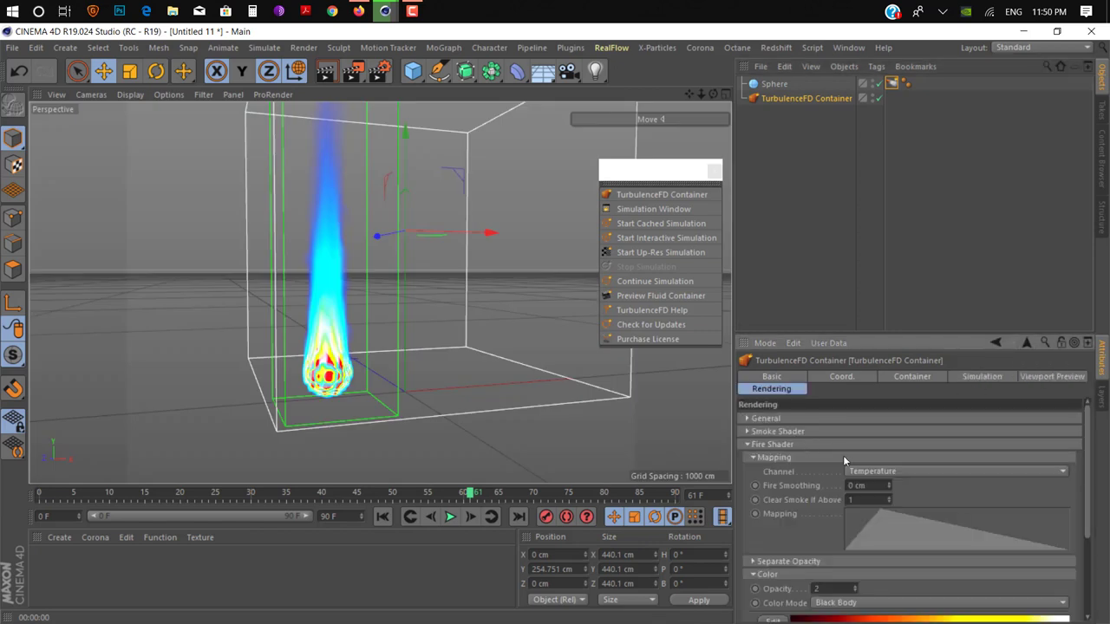
click(850, 458)
click(863, 502)
click(755, 432)
click(869, 472)
click(867, 487)
click(329, 74)
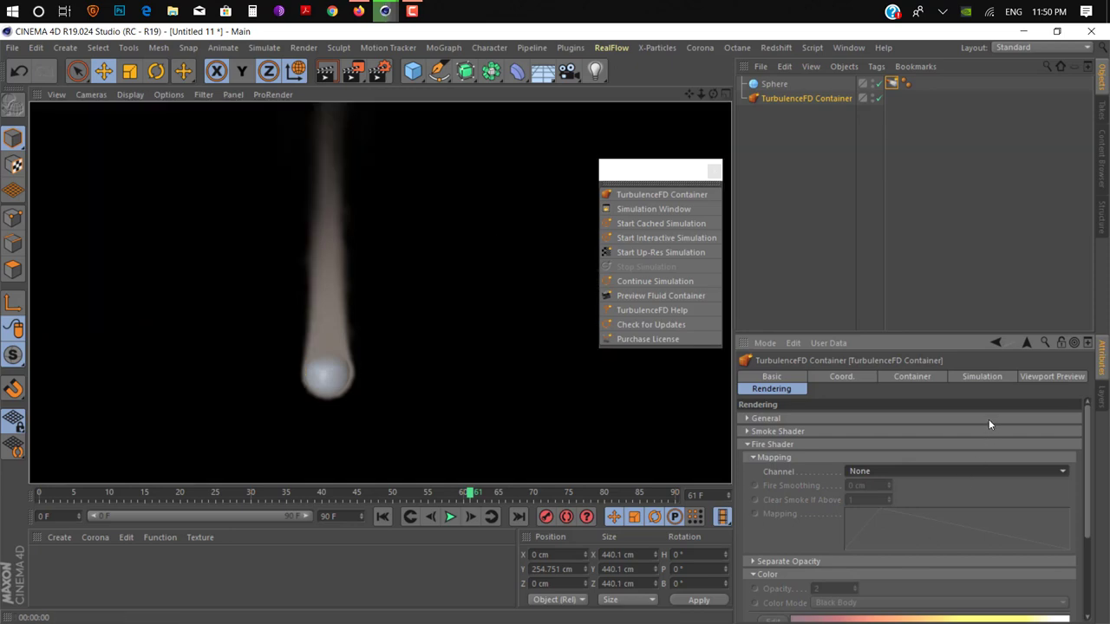
Give the Smoke Shader a dark grey smoke color and a thickness of 154, and render the view
click(788, 431)
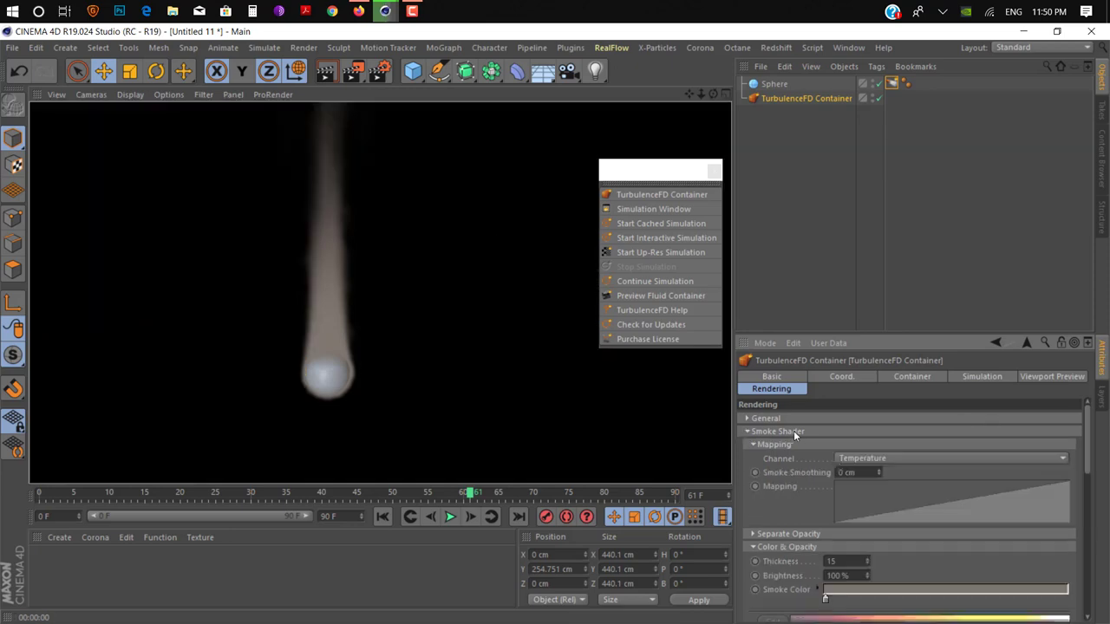
double_click(826, 600)
click(799, 587)
click(798, 610)
click(323, 75)
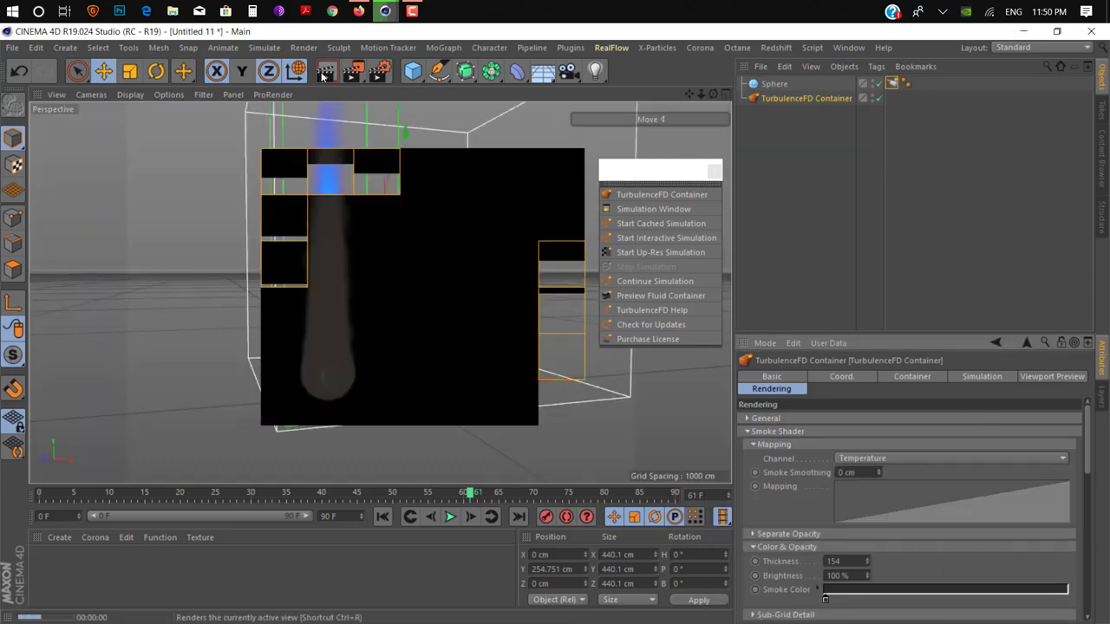
Add an omni Light beside the smoke column inside the container view, set its shadow to Area and render
click(595, 72)
drag(404, 330, 398, 221)
drag(396, 283, 439, 292)
click(820, 530)
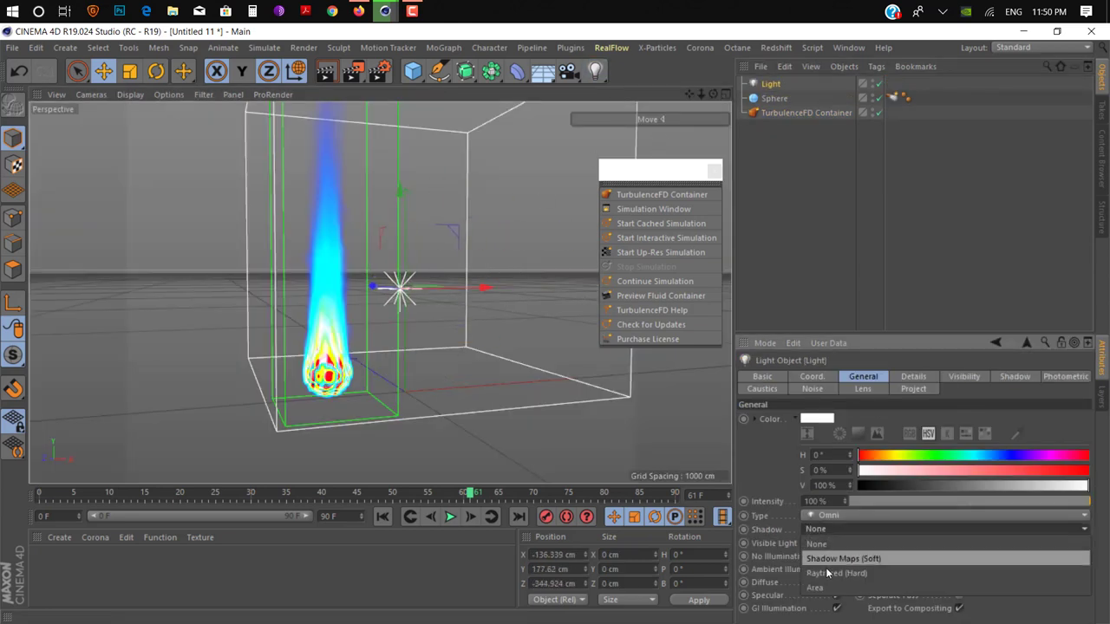
click(819, 587)
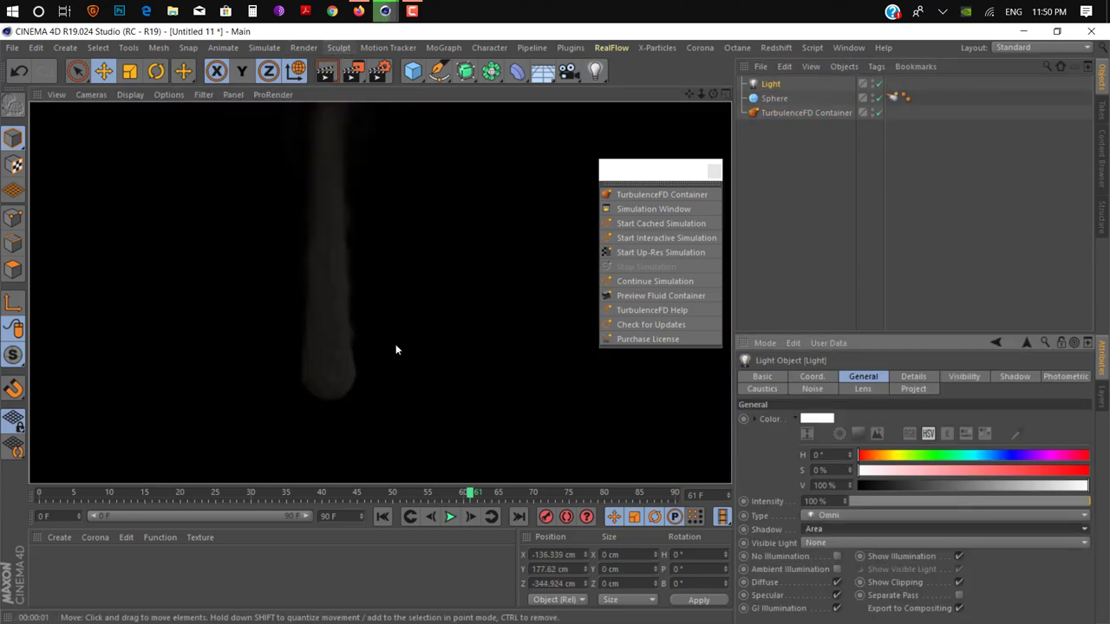
Close the TurbulenceFD test project without saving its changes
alt+drag(314, 313, 404, 274)
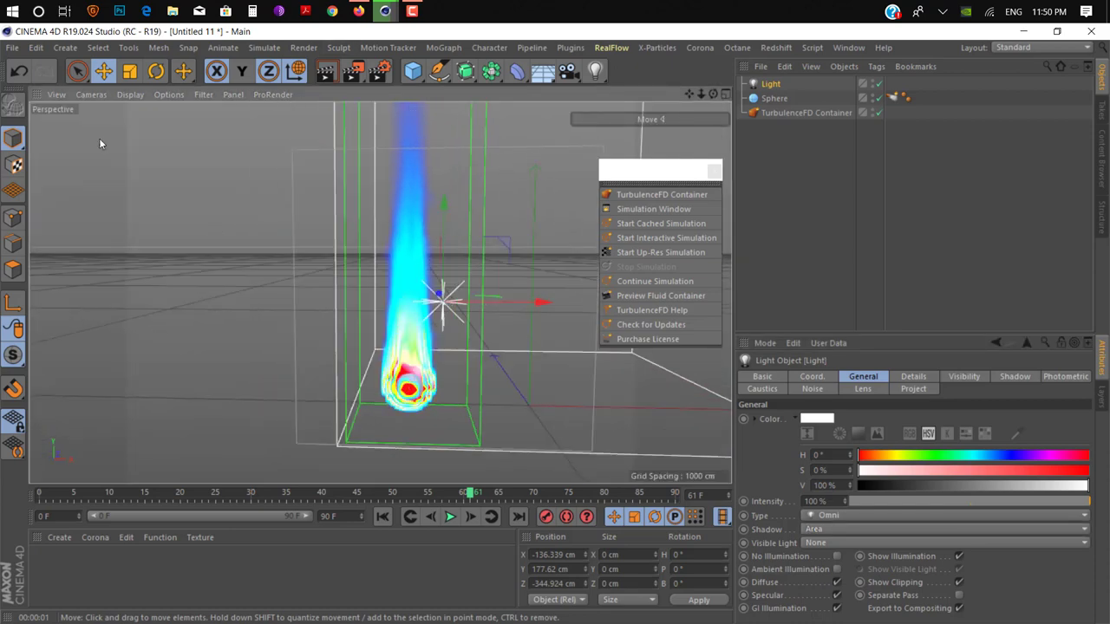
click(12, 48)
click(67, 133)
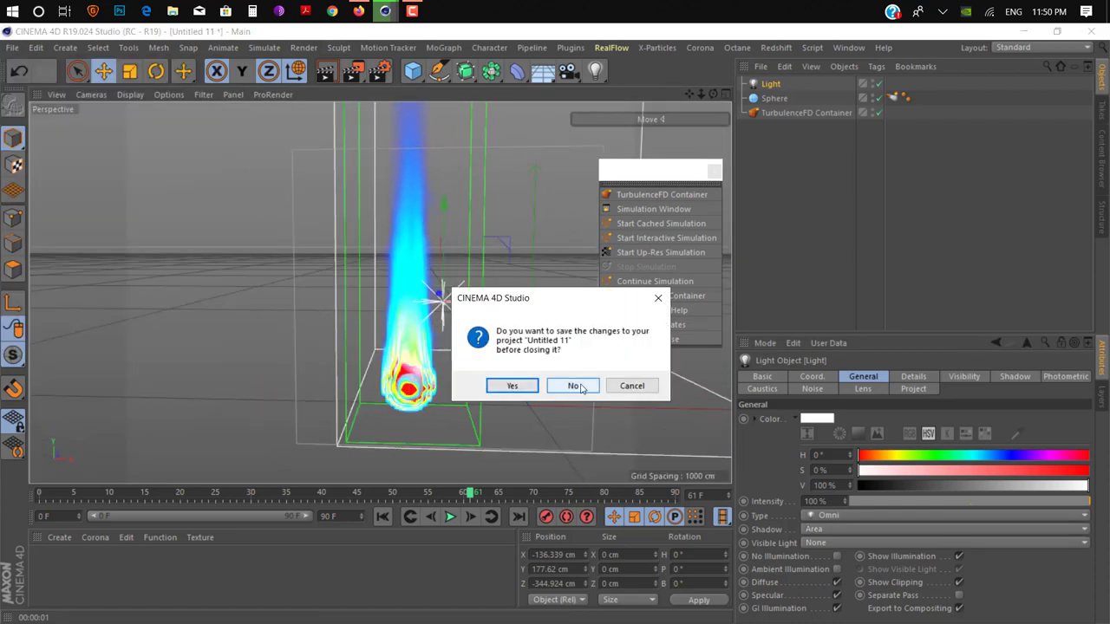
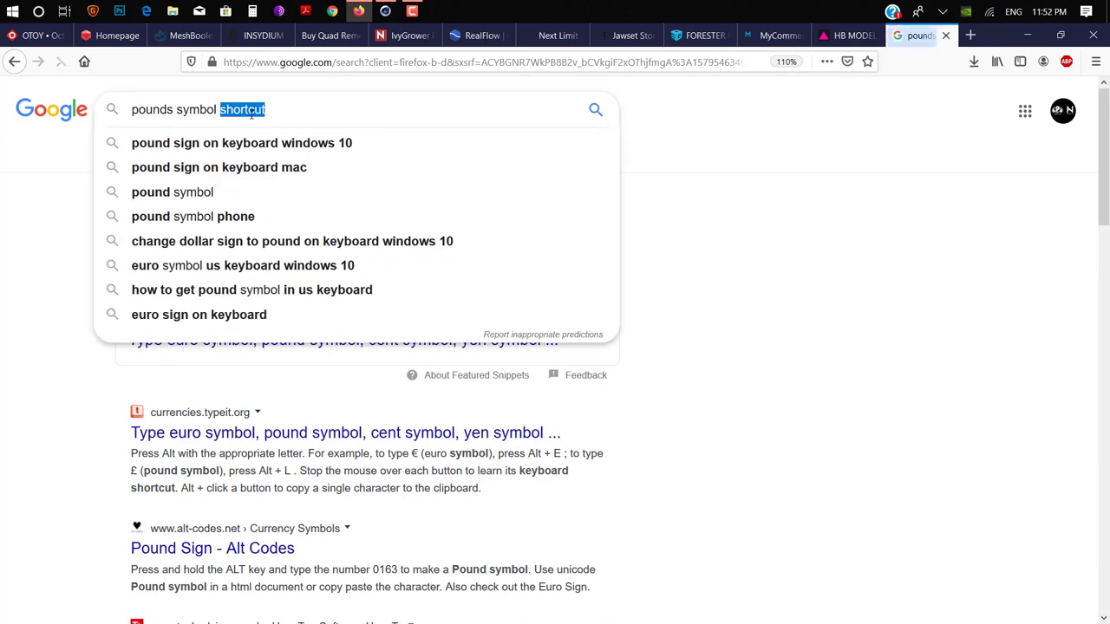
Close the Google search for the pounds symbol shortcut in the browser
click(702, 153)
click(841, 42)
click(946, 39)
click(946, 38)
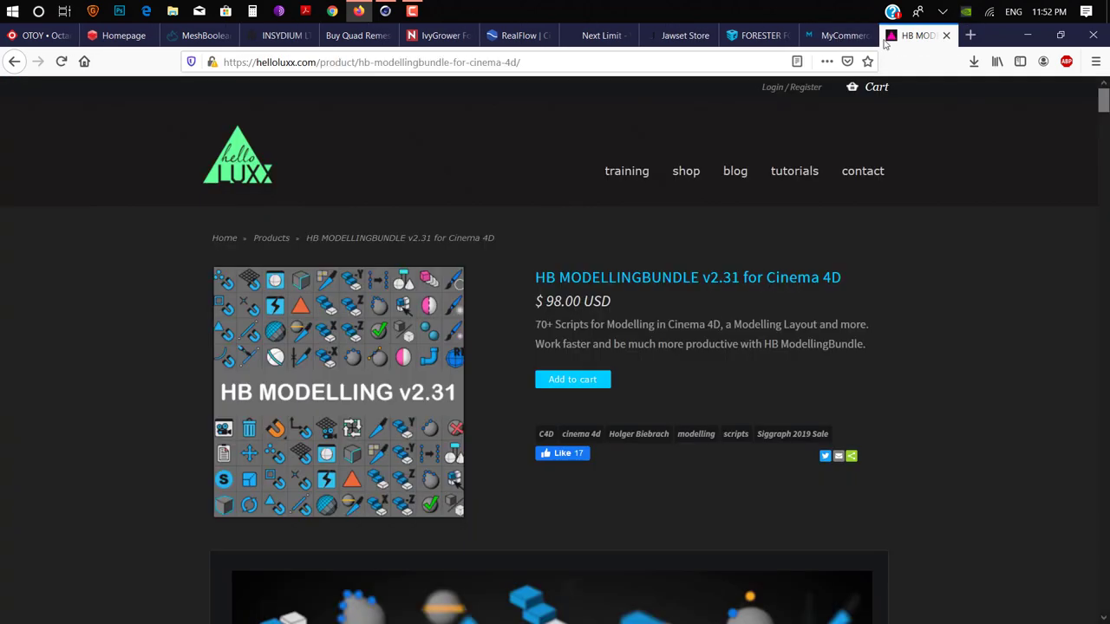
Find the Next Limit webshop page and review the RealFlow products and the RealFlow | Cinema 4D price
click(826, 38)
click(758, 35)
click(597, 39)
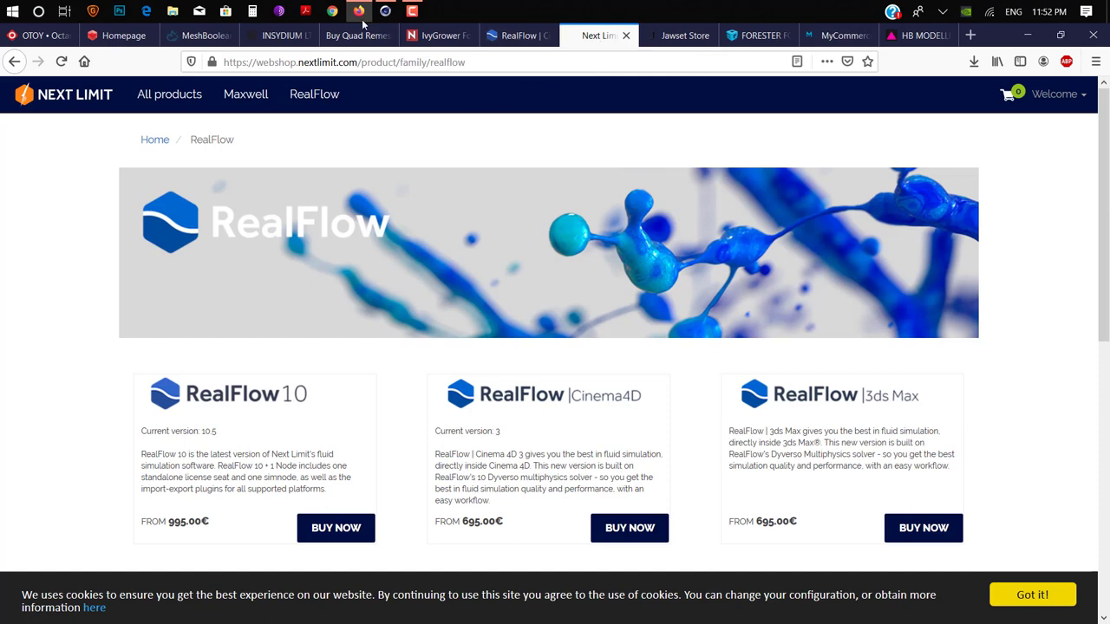
scroll(542, 251, down, 2)
scroll(517, 292, up, 2)
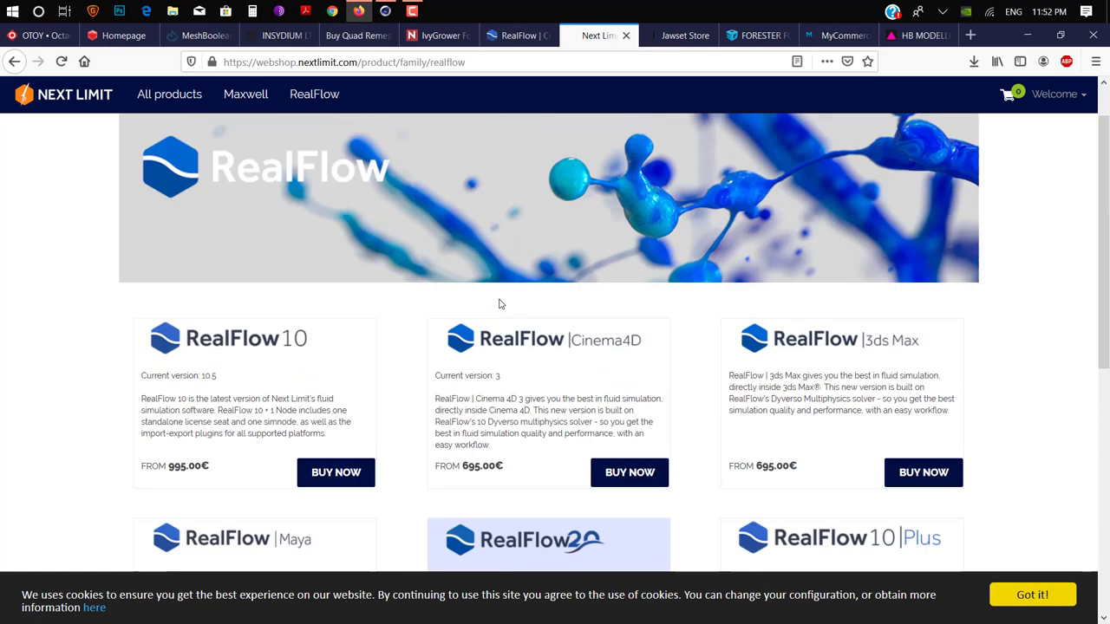
Switch to Cinema 4D and create a RealFlow scene with a Circle emitter
click(385, 11)
click(611, 48)
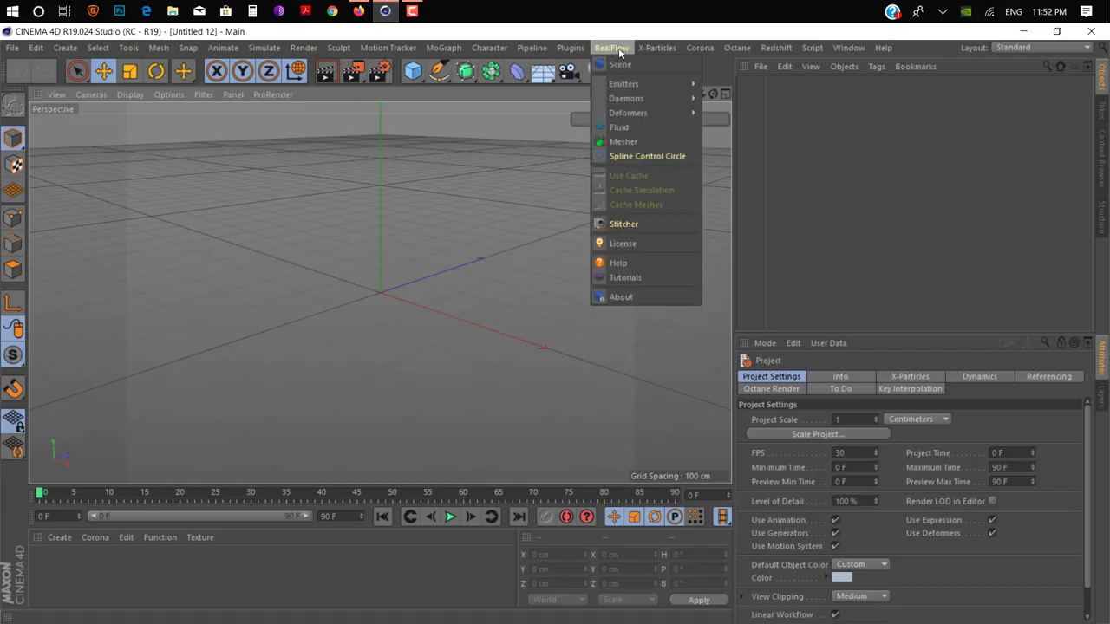
mouse_move(646, 85)
click(726, 88)
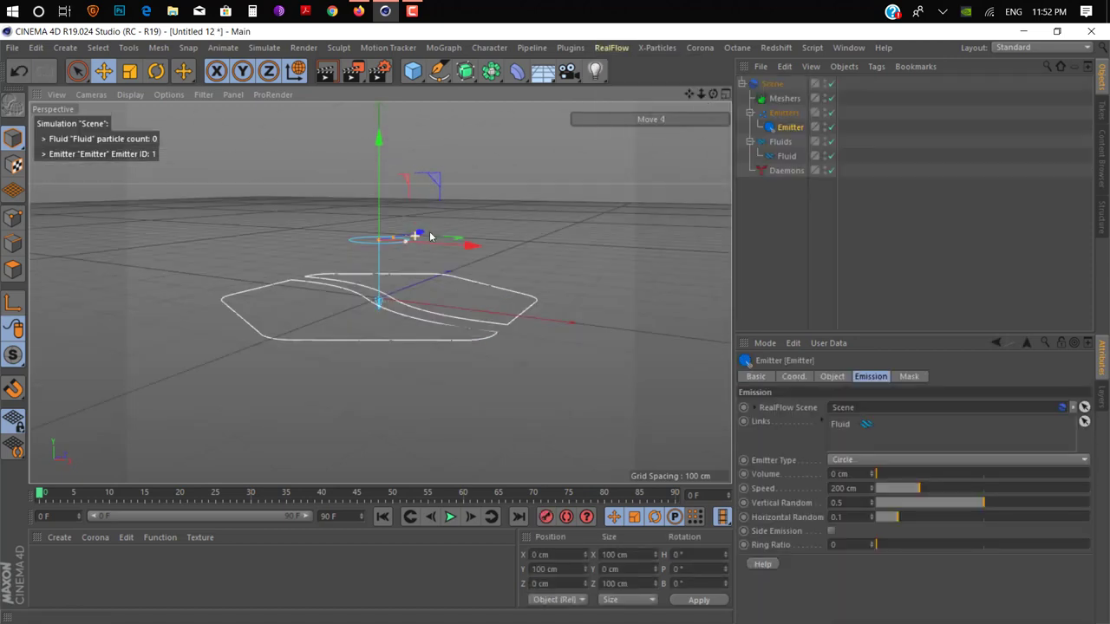
Add a sphere primitive, raise it about 144 cm along Y and hide it in the editor and render
click(420, 77)
click(680, 113)
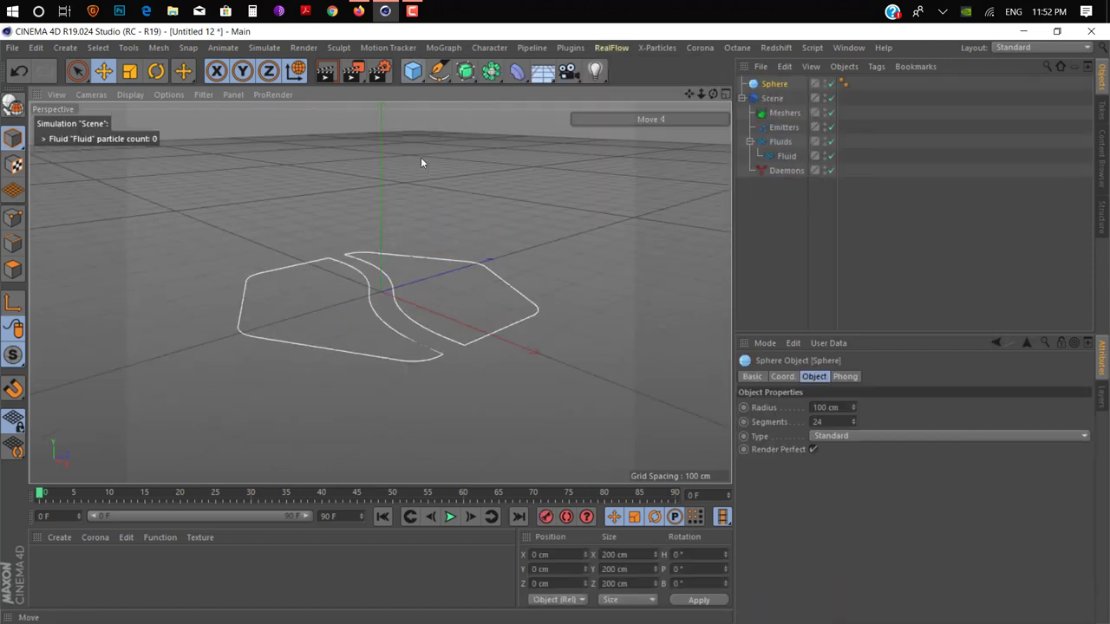
click(824, 82)
Add a RealFlow Fill emitter and assign the sphere as its Body
click(611, 48)
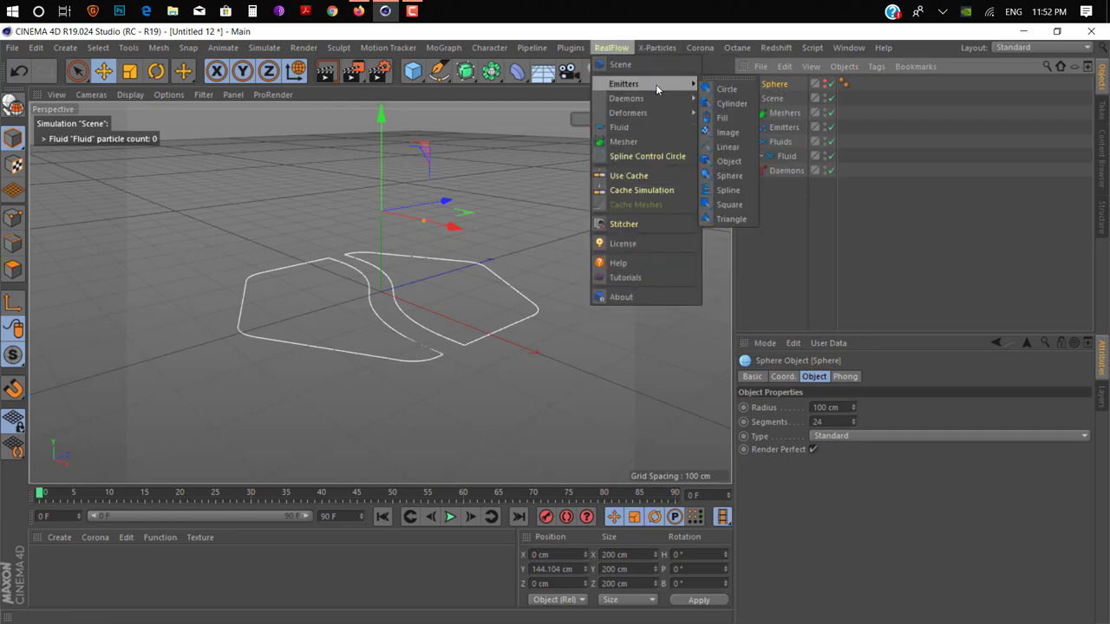
click(728, 118)
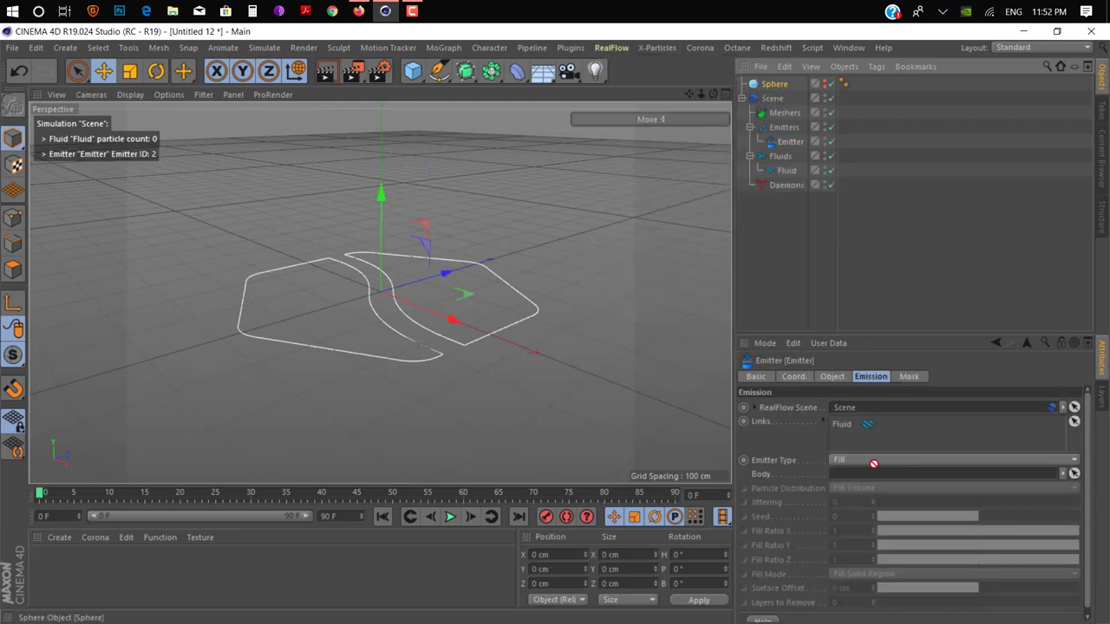
drag(873, 464, 918, 473)
Add a Mesher and a Noise Field daemon to the RealFlow scene
click(607, 47)
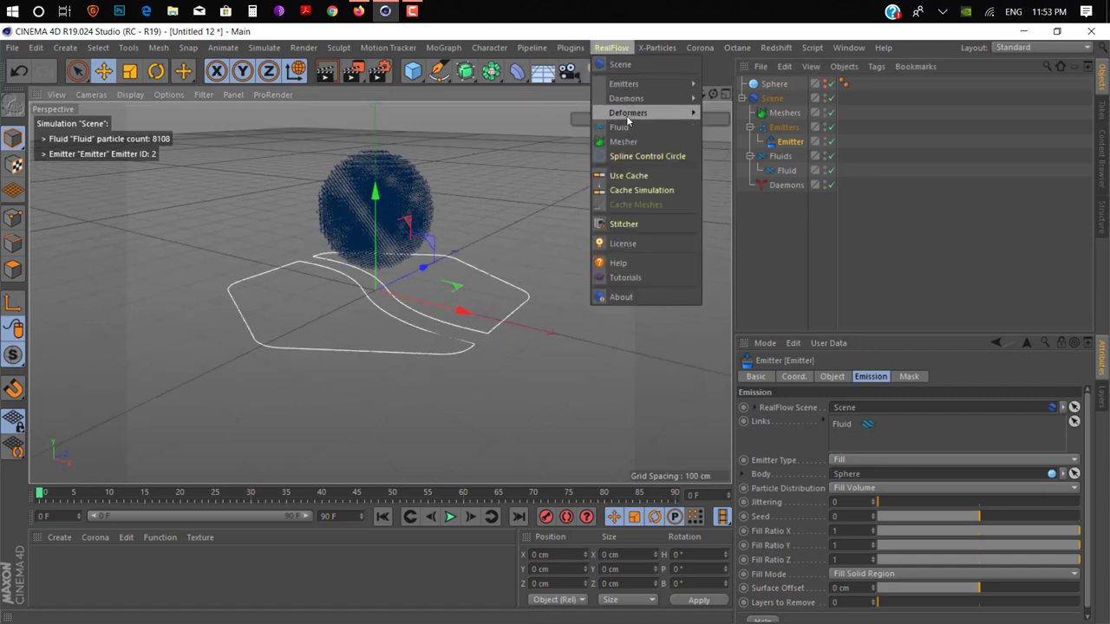
click(624, 142)
click(611, 47)
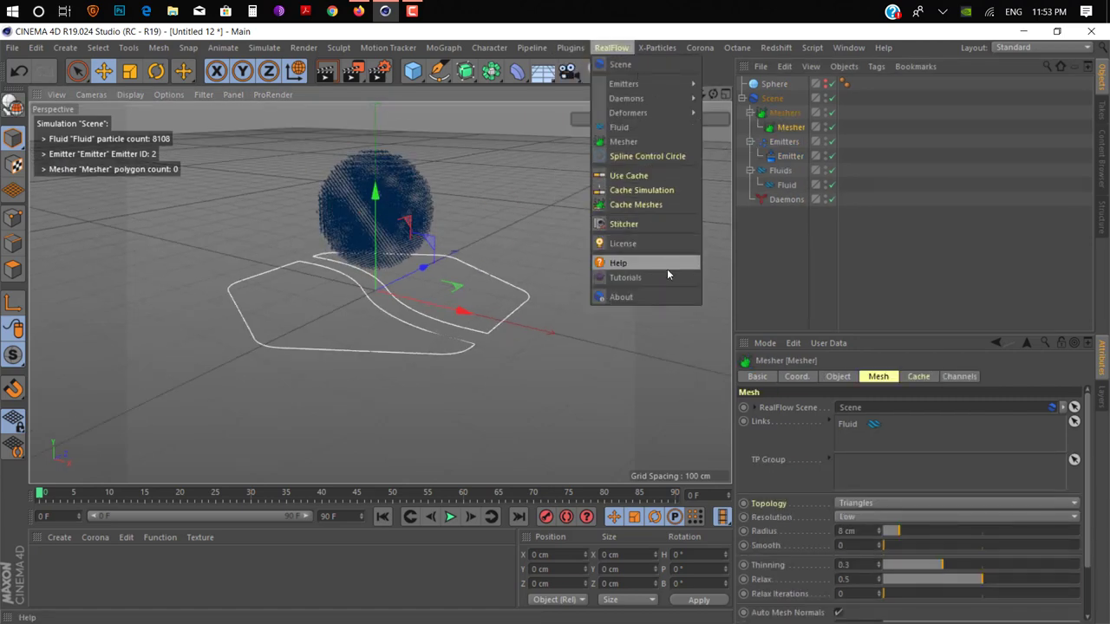
mouse_move(692, 99)
click(730, 277)
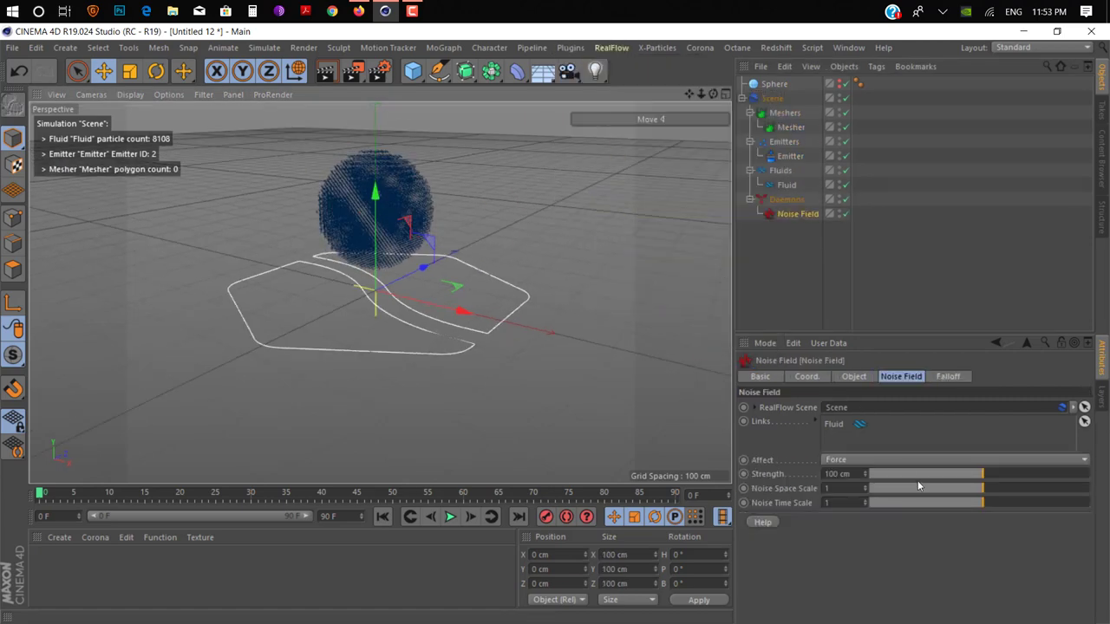
Set the Noise Field strength to 781.8 cm, play the fluid simulation and inspect the resulting mesh up close
click(454, 521)
alt+drag(346, 296, 422, 247)
scroll(427, 251, up, 3)
alt+middle_drag(103, 267, 301, 308)
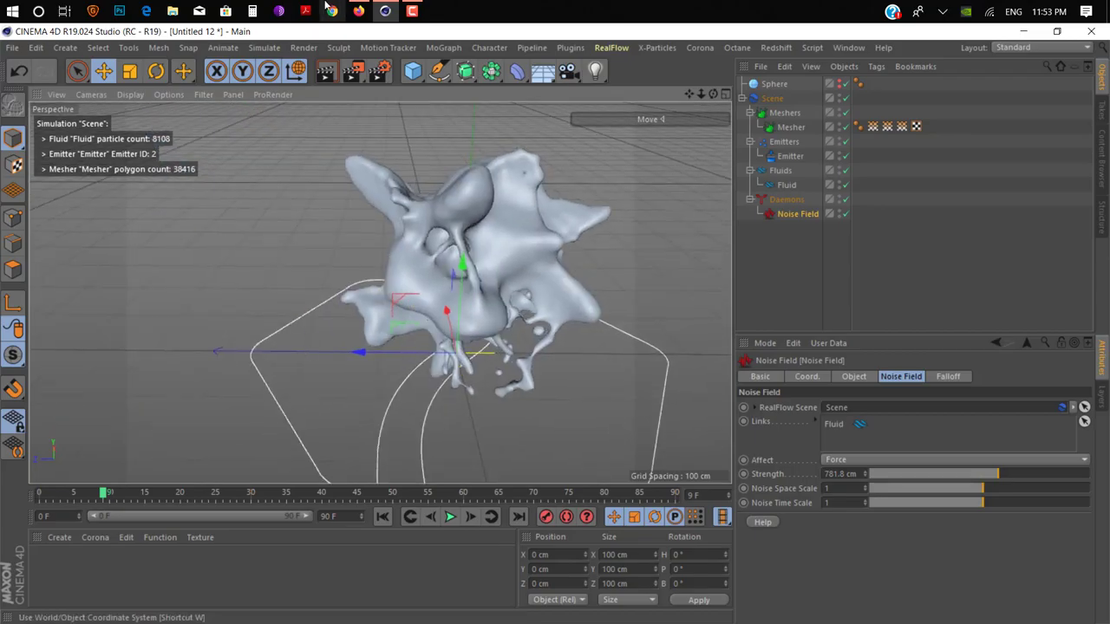
click(354, 10)
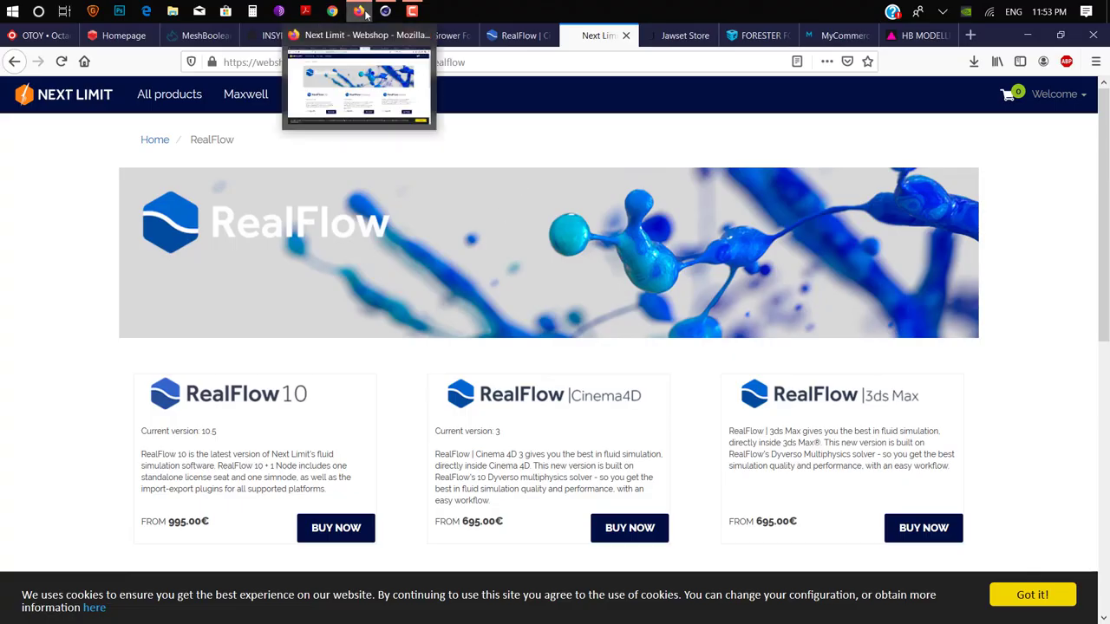
click(366, 13)
alt+drag(503, 227, 452, 267)
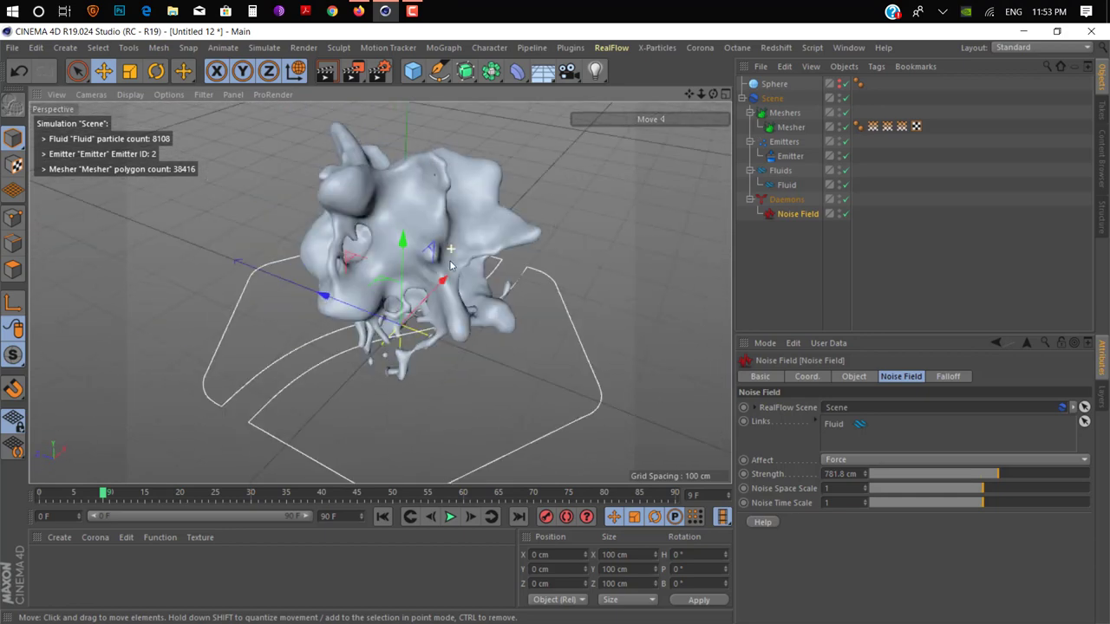
Close the RealFlow test project without saving its changes
click(12, 48)
click(87, 145)
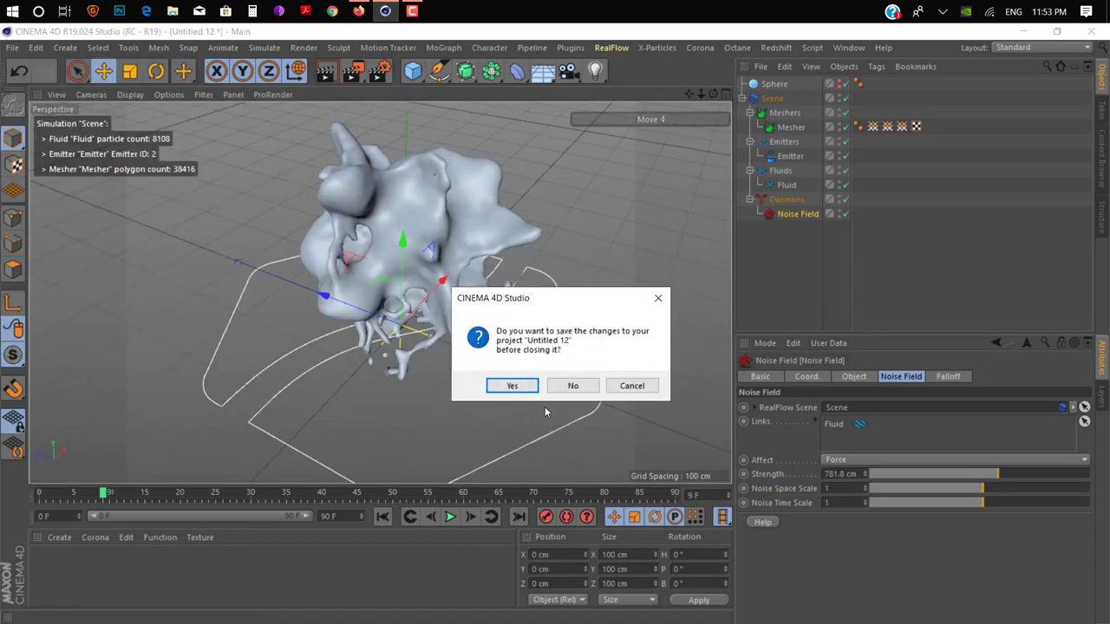
click(572, 386)
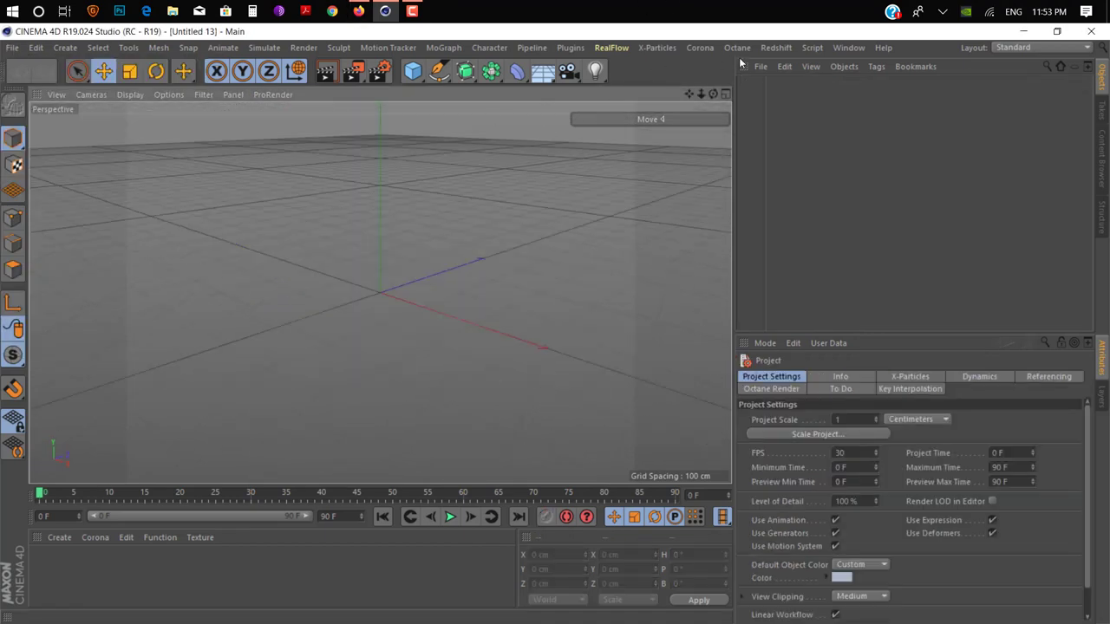
Switch to the browser and look through the Redshift home page with its featured projects and client studios
click(358, 11)
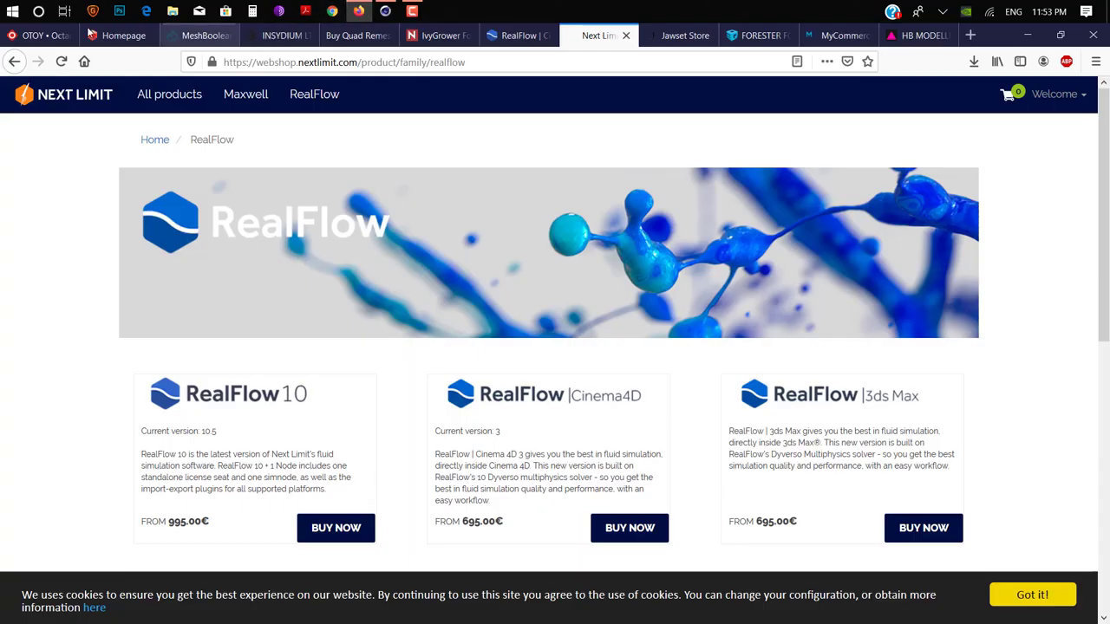
click(114, 36)
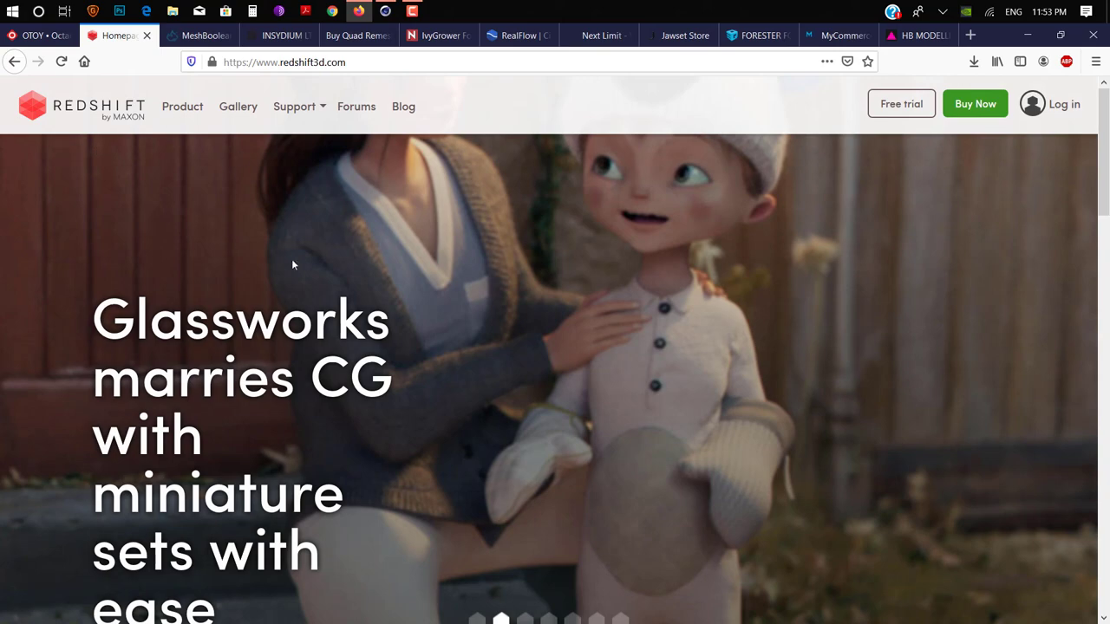
scroll(191, 108, down, 5)
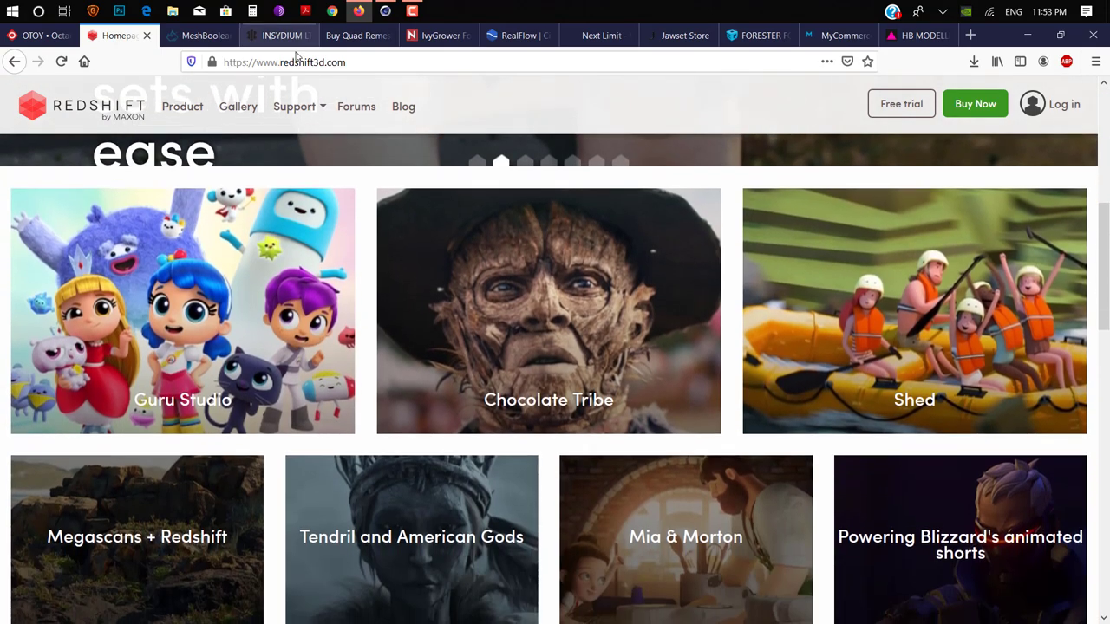
scroll(376, 152, down, 12)
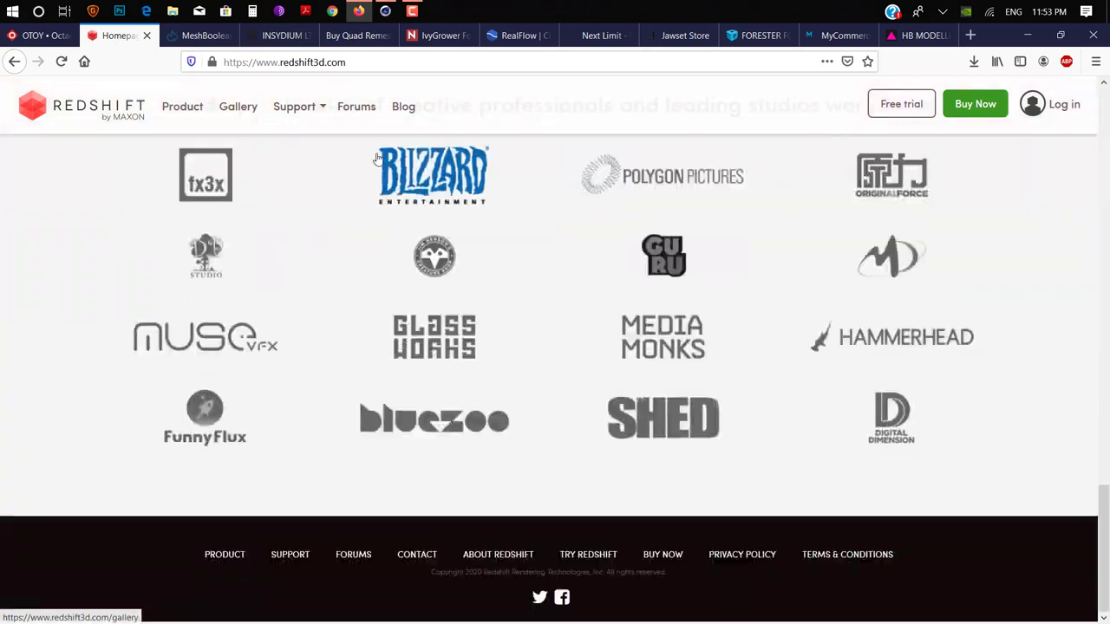
scroll(240, 218, up, 17)
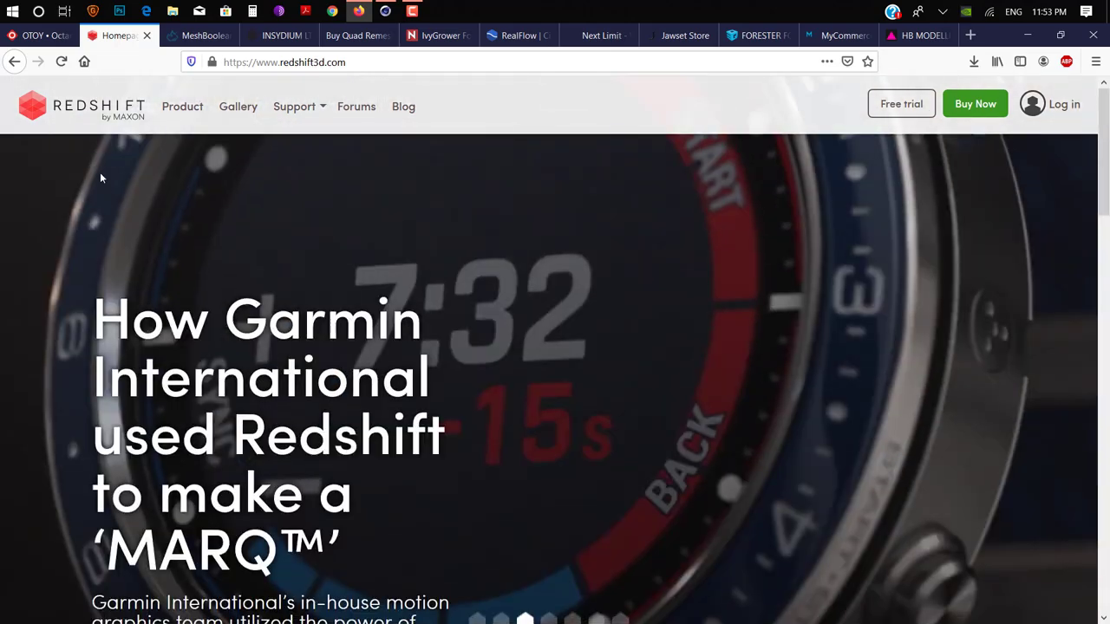
scroll(367, 298, down, 10)
scroll(346, 347, down, 4)
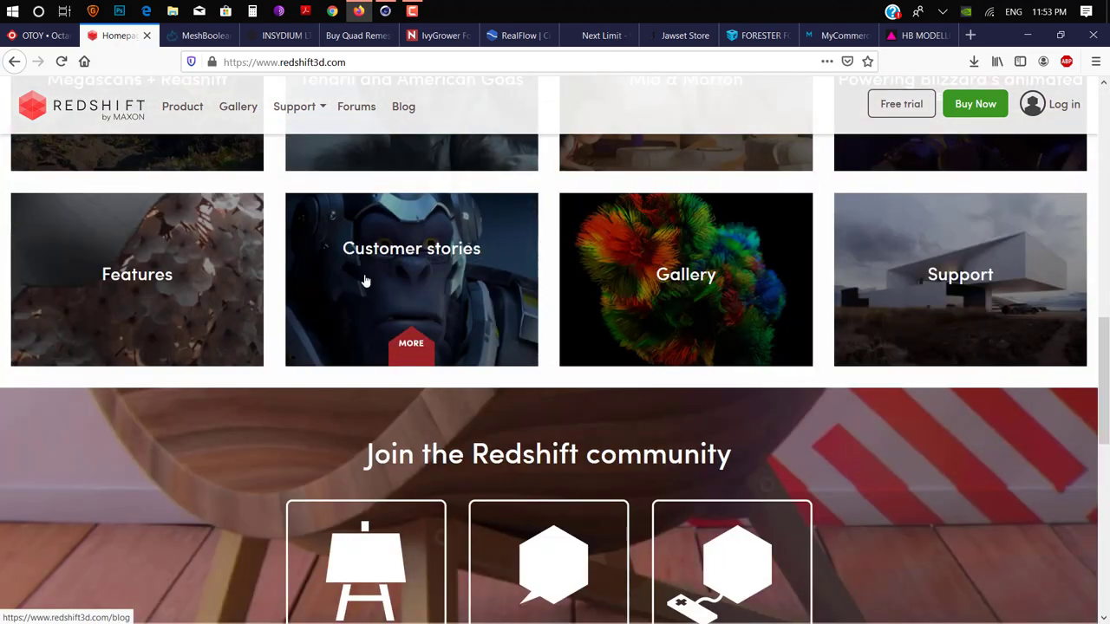
click(411, 11)
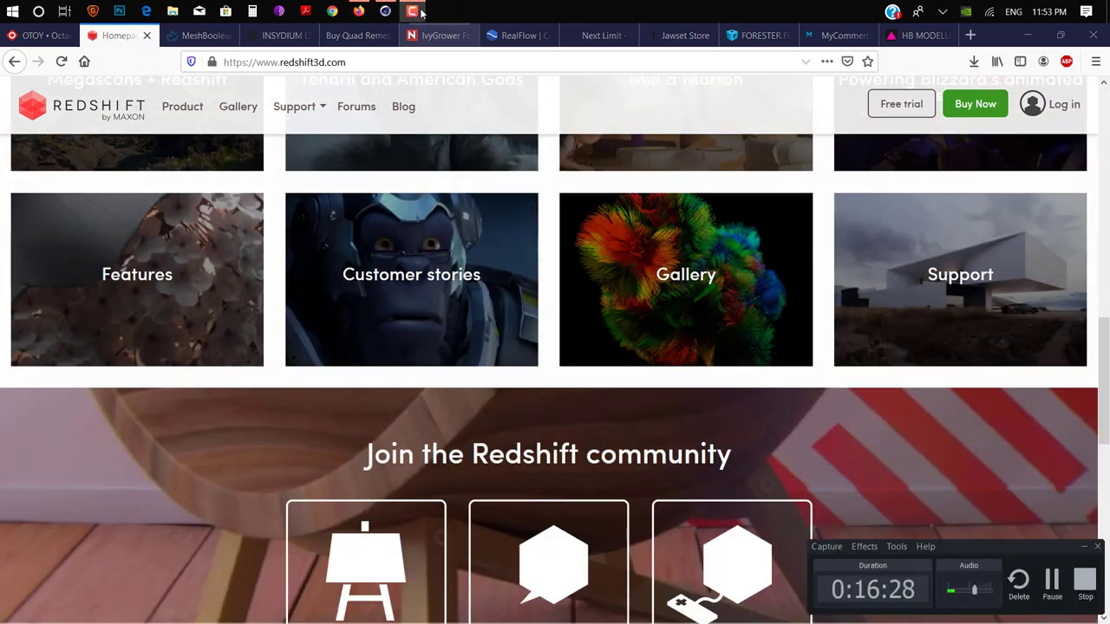
Switch to Cinema 4D, open the Redshift RenderView, shrink it clear of the viewport and start its live rendering
click(385, 10)
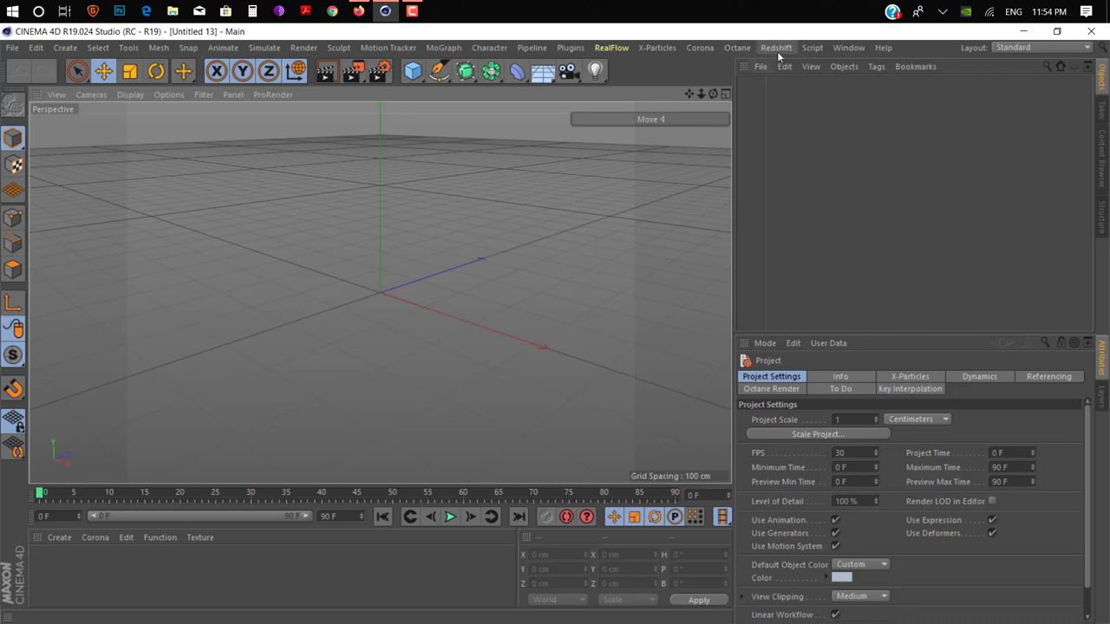
click(770, 49)
mouse_move(859, 135)
click(819, 153)
drag(703, 39, 758, 195)
click(768, 49)
click(868, 164)
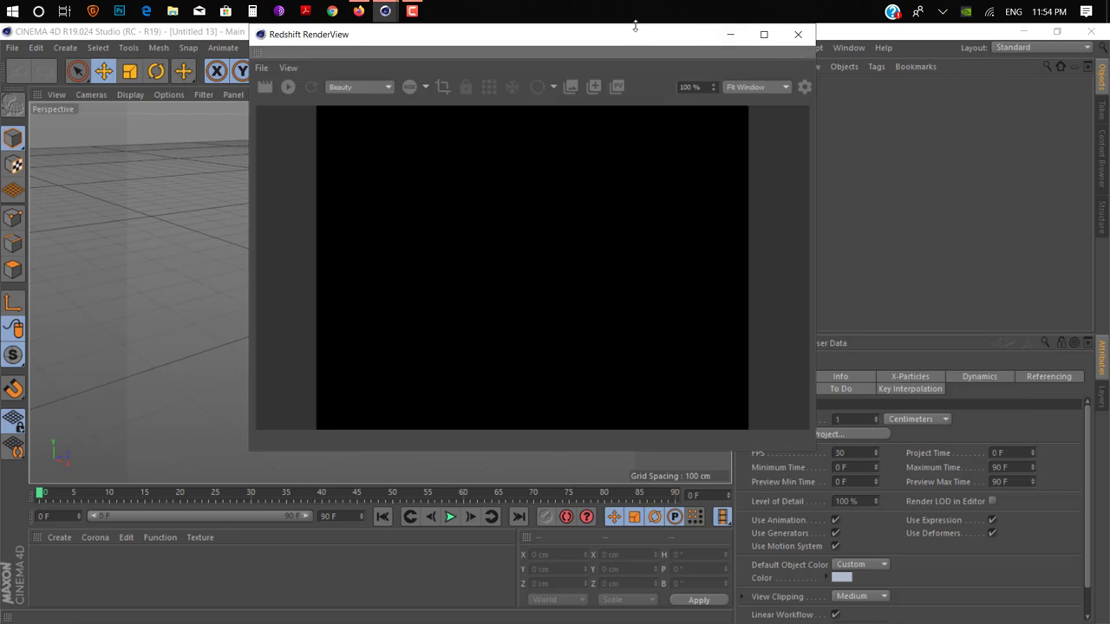
drag(635, 26, 773, 360)
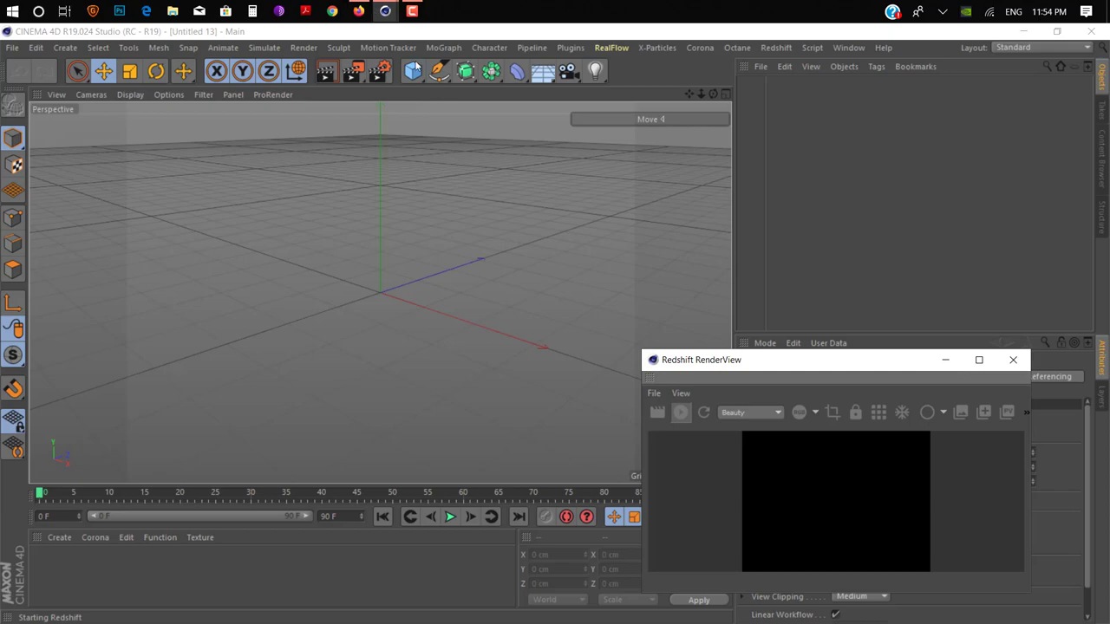
Switch to the browser and open the Redshift purchase page from its home page
click(370, 19)
scroll(243, 182, up, 10)
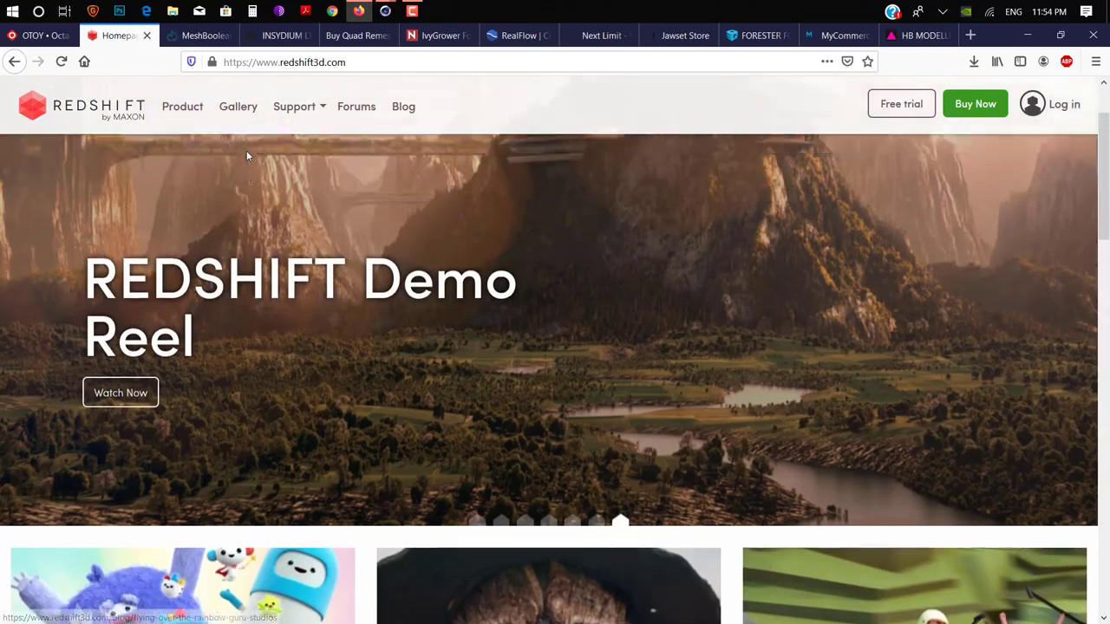
click(991, 106)
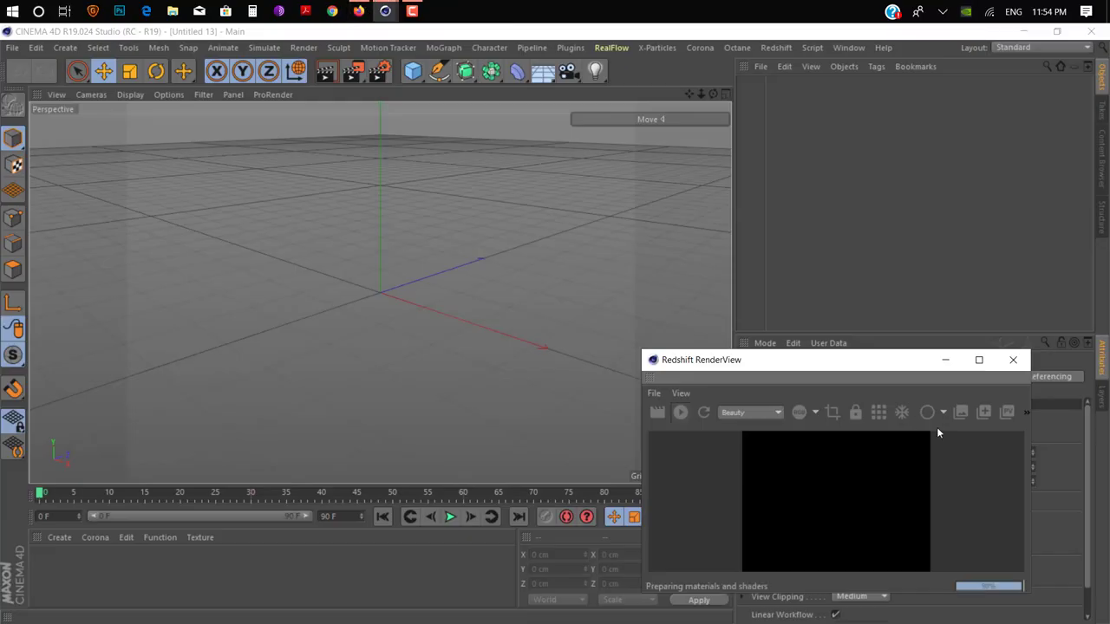
Switch to Cinema 4D, add a 100 cm radius sphere and light it with a Redshift Dome Light
drag(419, 75, 707, 113)
drag(881, 362, 261, 270)
alt+drag(460, 324, 590, 305)
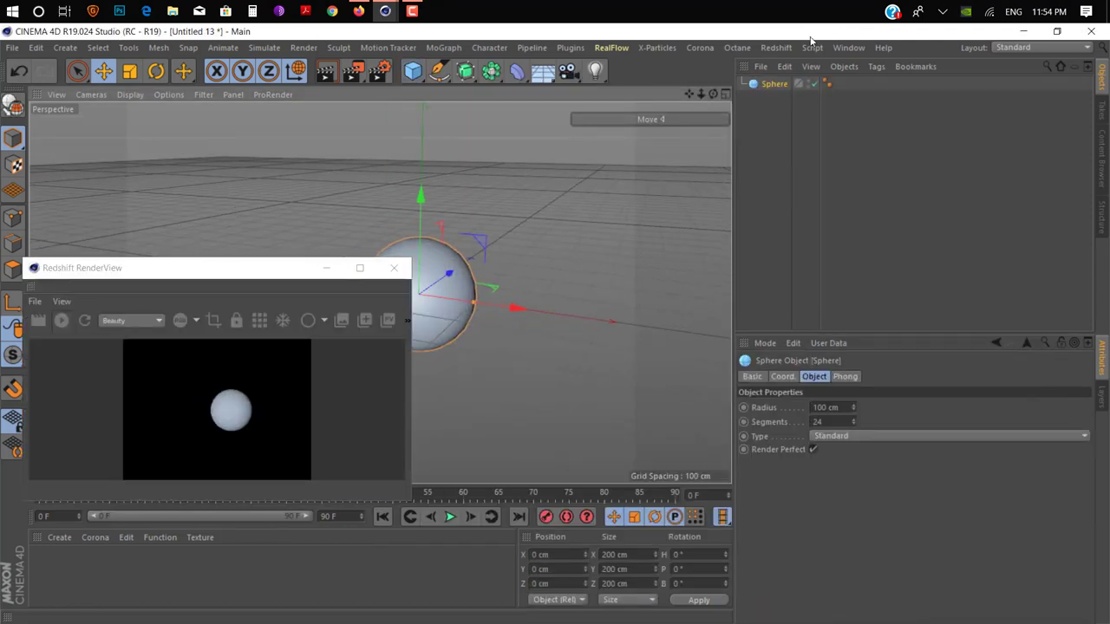
click(775, 48)
mouse_move(893, 85)
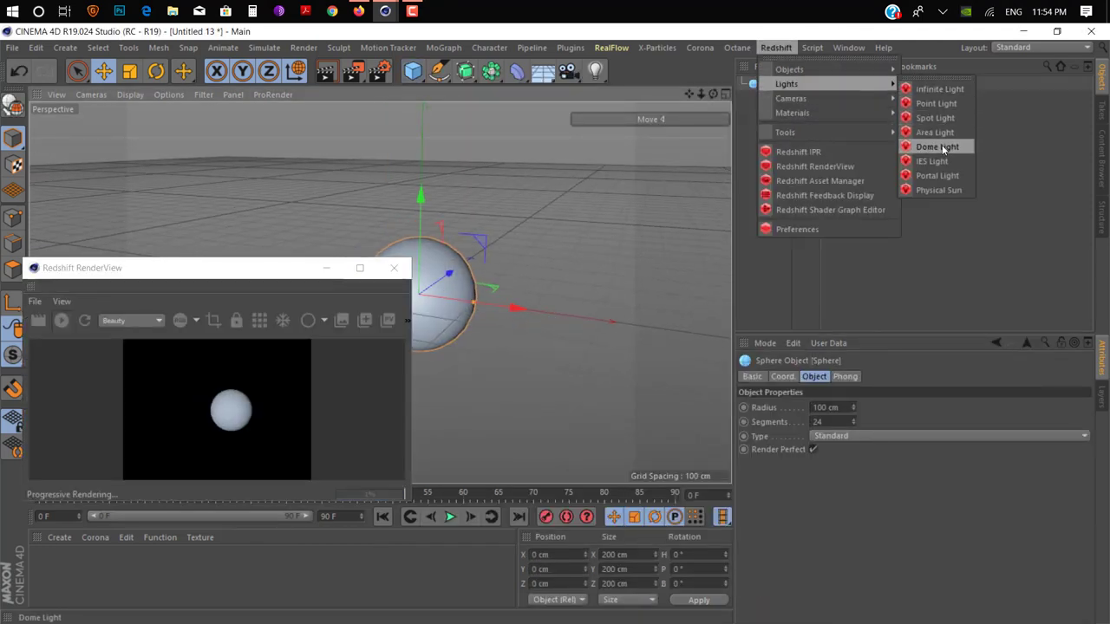
click(938, 147)
Add a plane primitive and lower it beneath the sphere, moving the RenderView aside
click(412, 71)
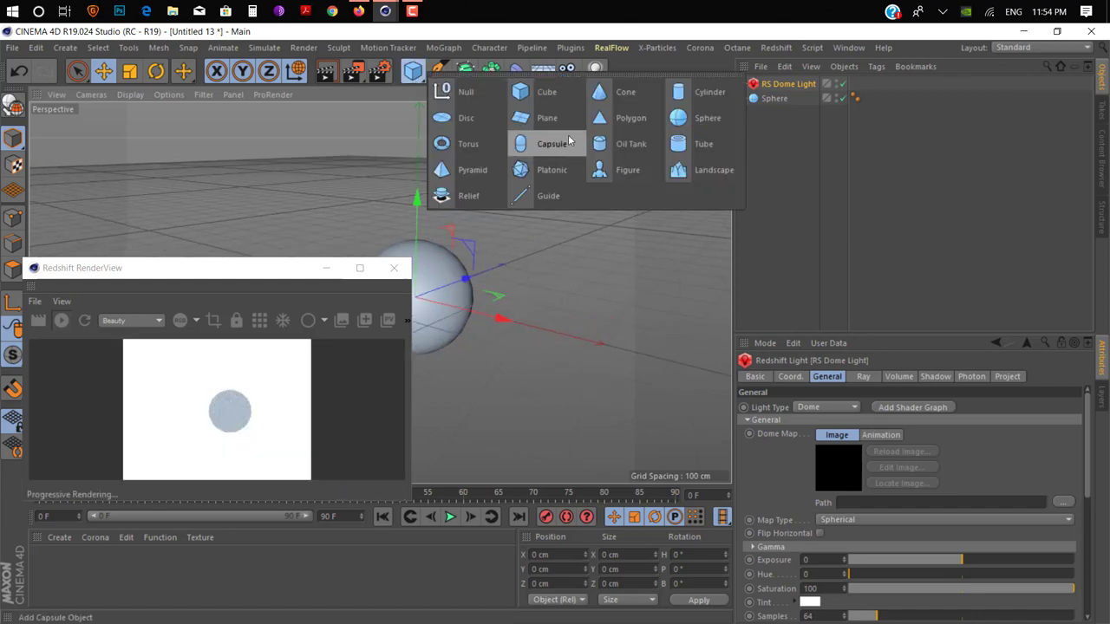
click(554, 121)
drag(217, 268, 731, 269)
drag(417, 227, 419, 271)
Scale the sphere up to 212 cm and raise it to about 22 cm in Y above the plane
click(454, 299)
key(t)
drag(462, 228, 419, 195)
key(e)
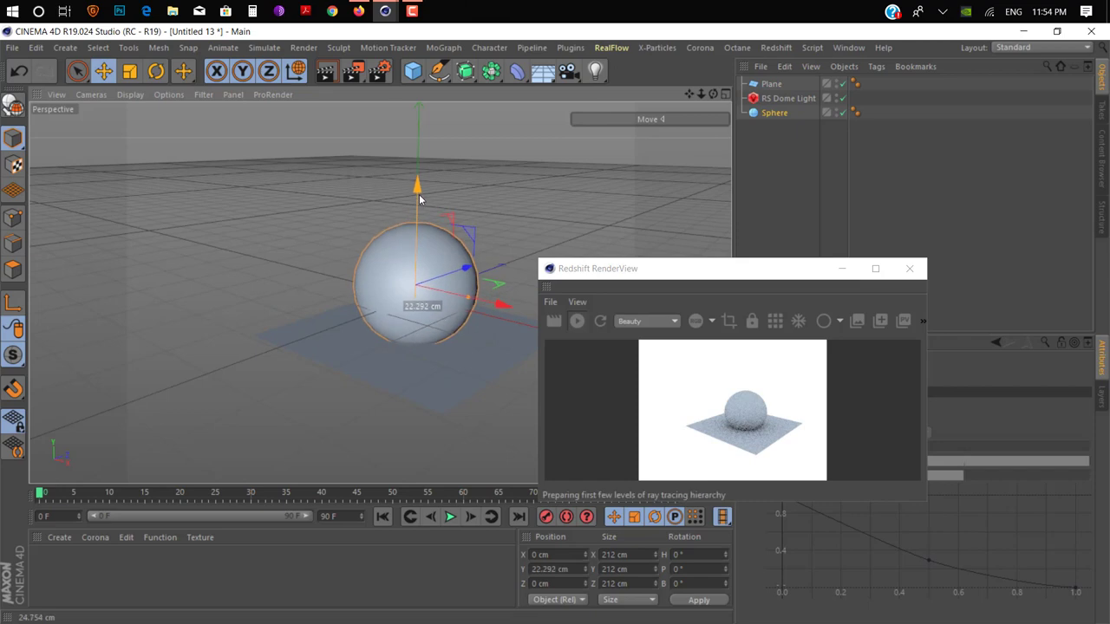
Examine the sphere in the live Redshift render from closer and different angles, then close the RenderView
alt+drag(455, 296, 478, 292)
scroll(473, 295, up, 7)
scroll(459, 304, down, 4)
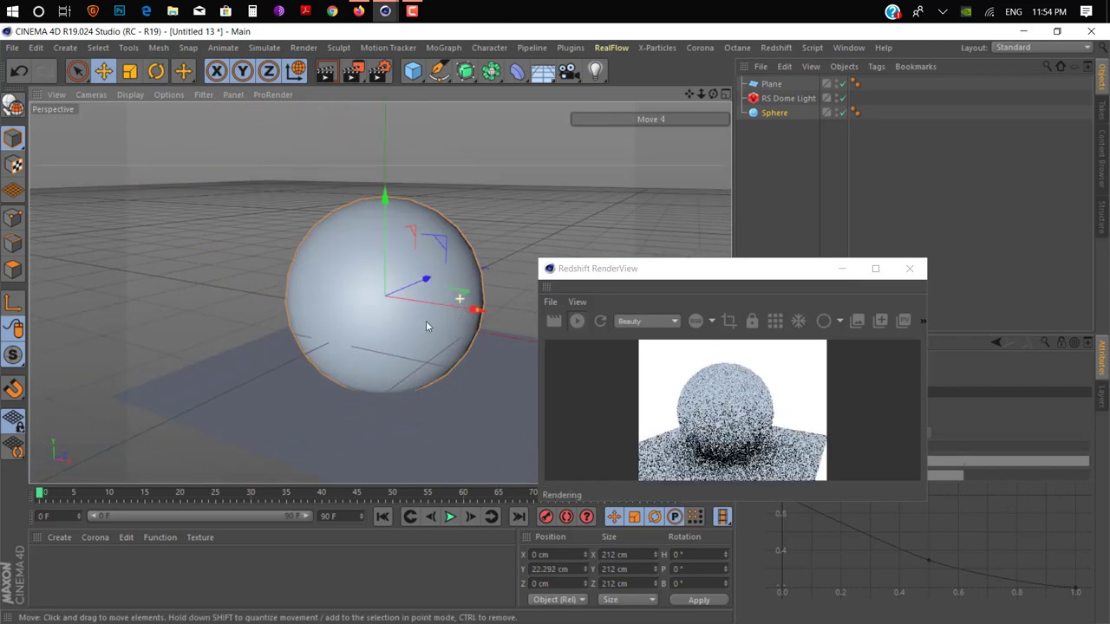
alt+drag(426, 322, 459, 319)
click(909, 268)
Switch to the browser and review the Redshift node-locked and floating license terms and prices
click(358, 10)
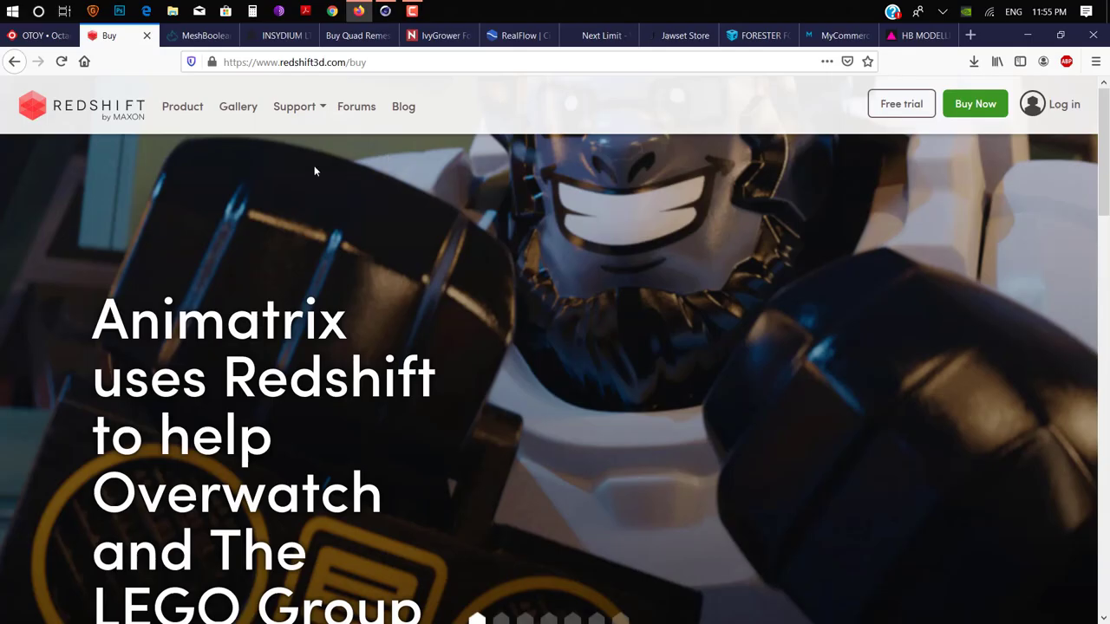
scroll(378, 271, down, 2)
scroll(368, 332, down, 3)
scroll(369, 333, up, 4)
scroll(370, 334, down, 4)
scroll(373, 333, up, 2)
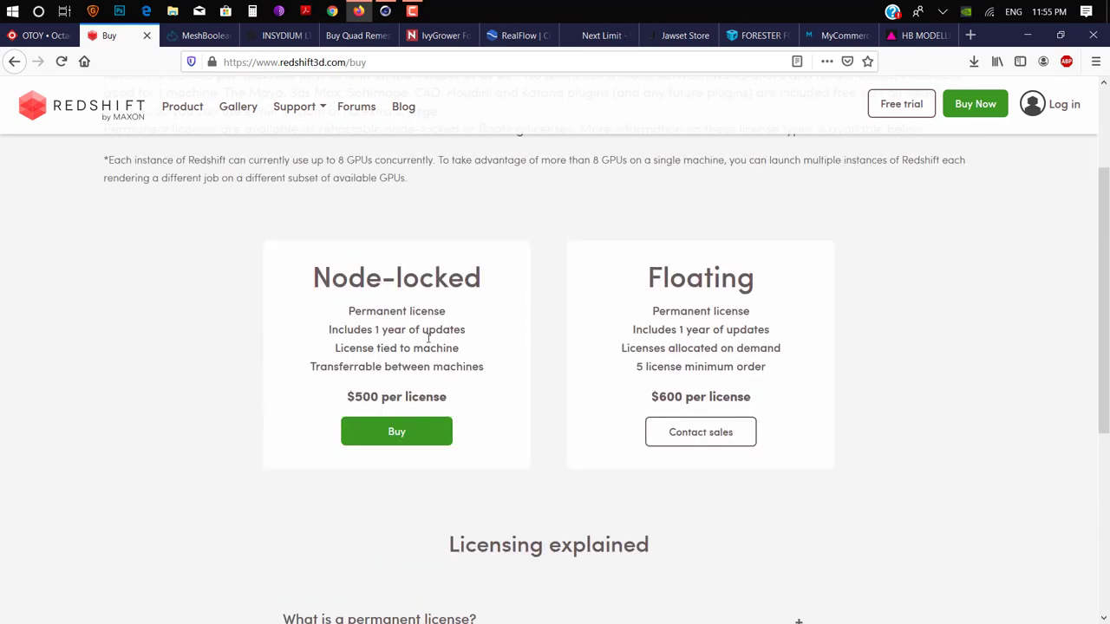
scroll(709, 341, down, 3)
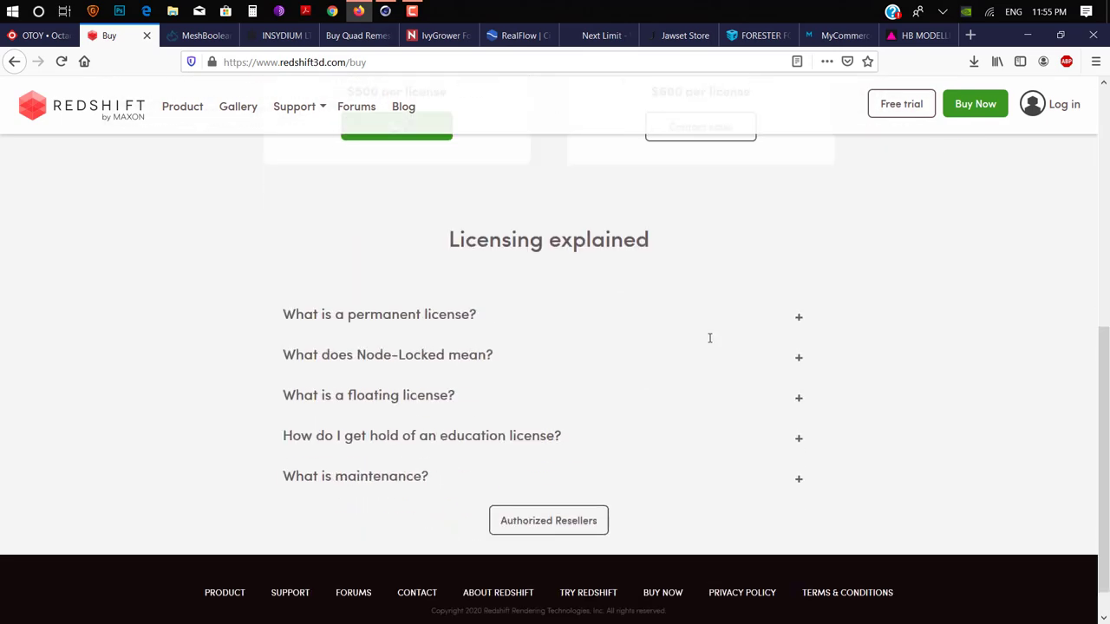
scroll(709, 338, up, 4)
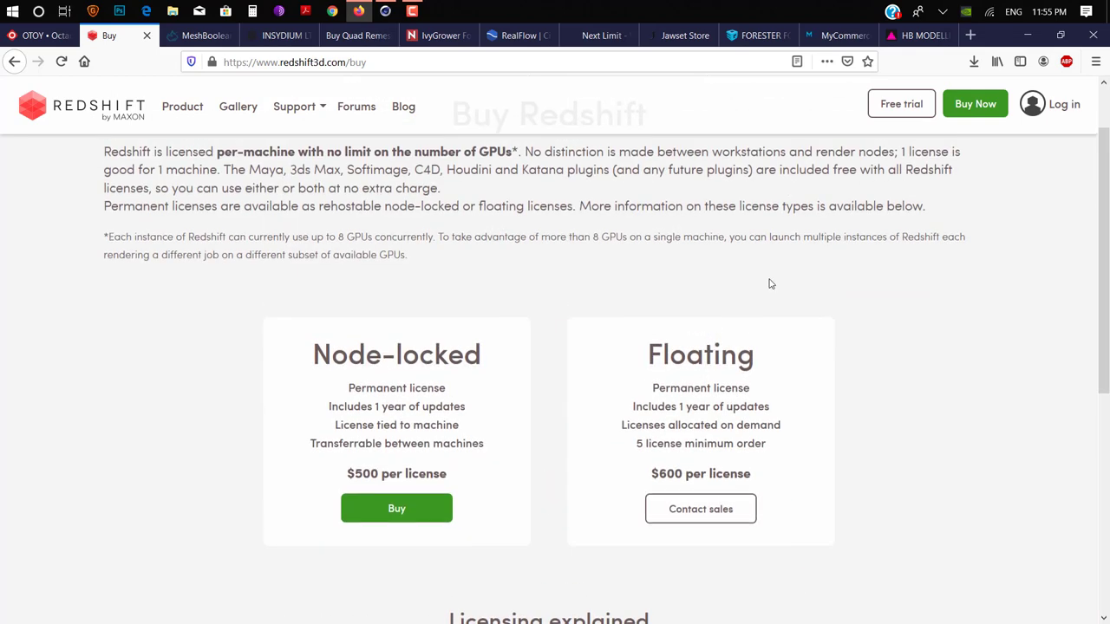
scroll(768, 280, up, 1)
scroll(769, 278, down, 3)
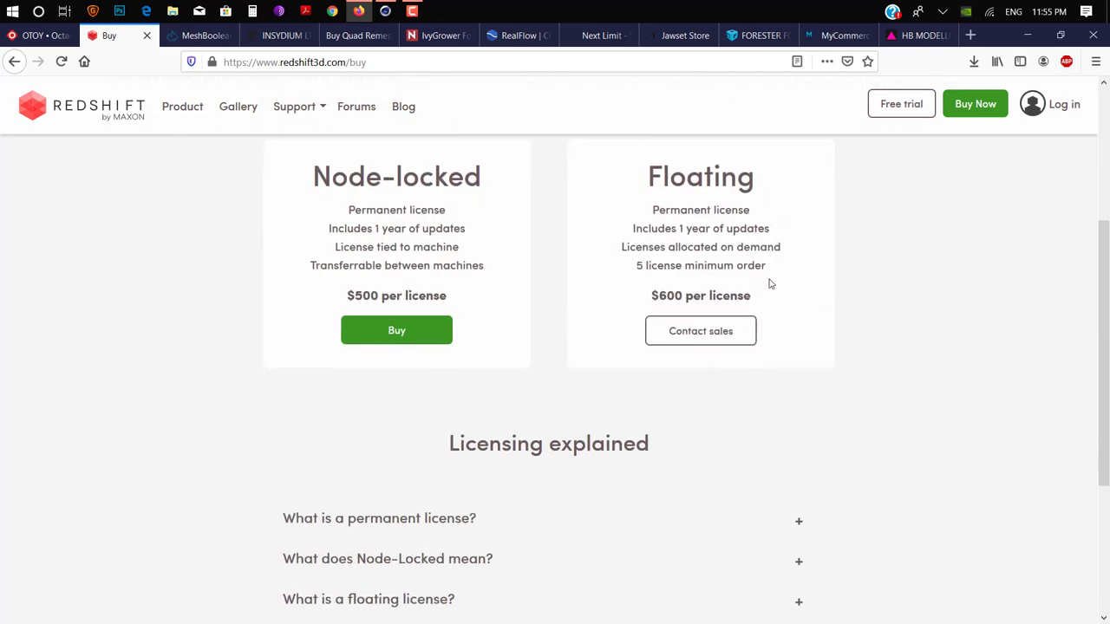
Switch to Cinema 4D and close the current sphere project without saving it
scroll(769, 280, down, 3)
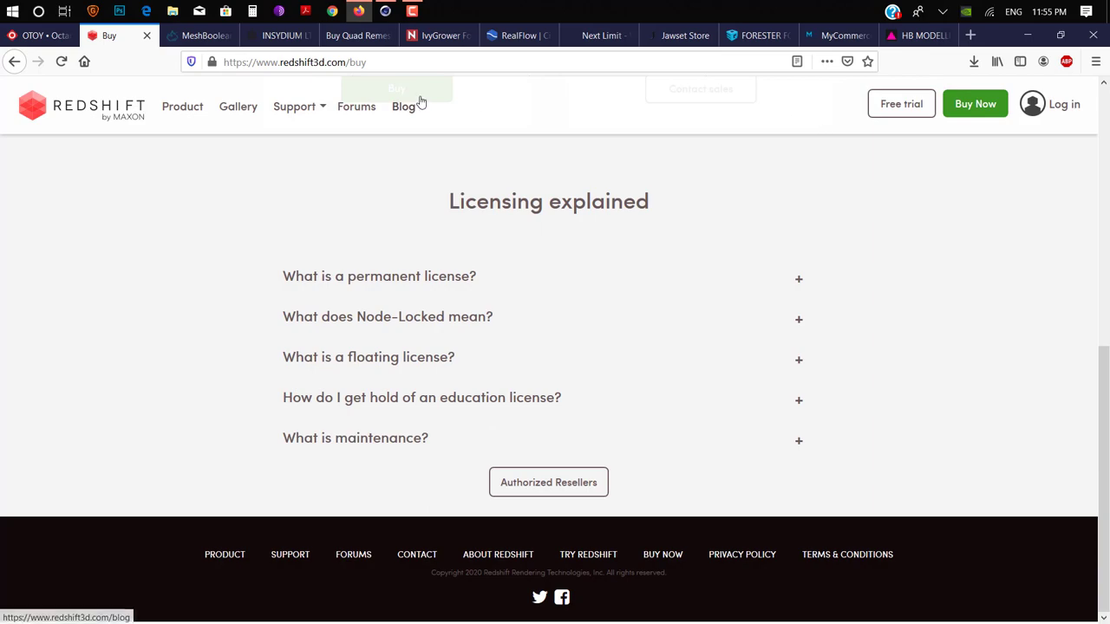
key(alt+Tab)
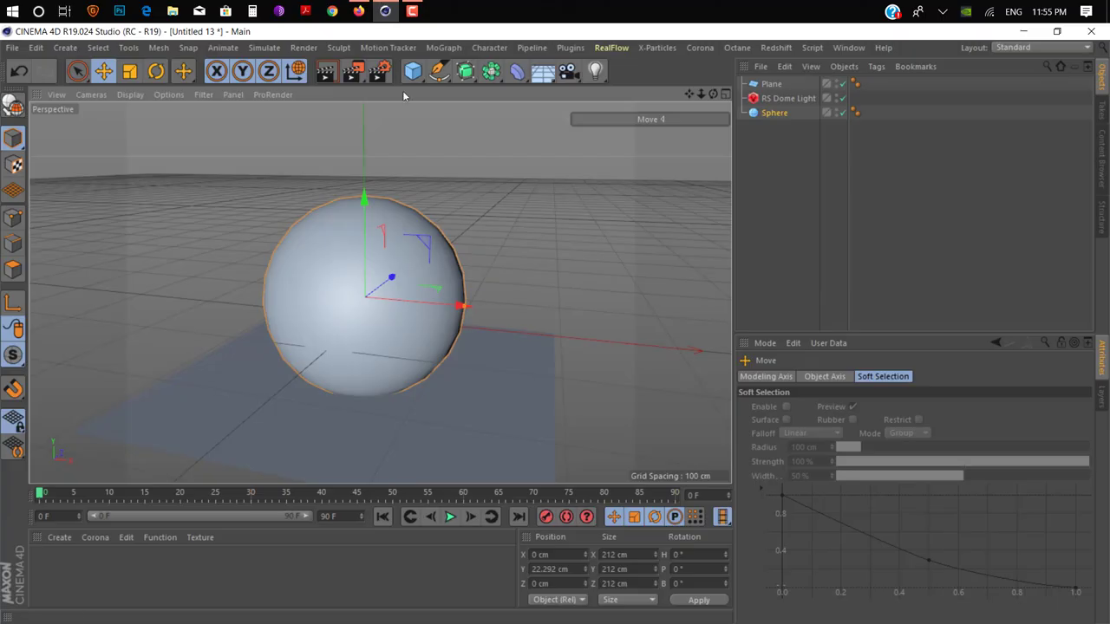
click(12, 48)
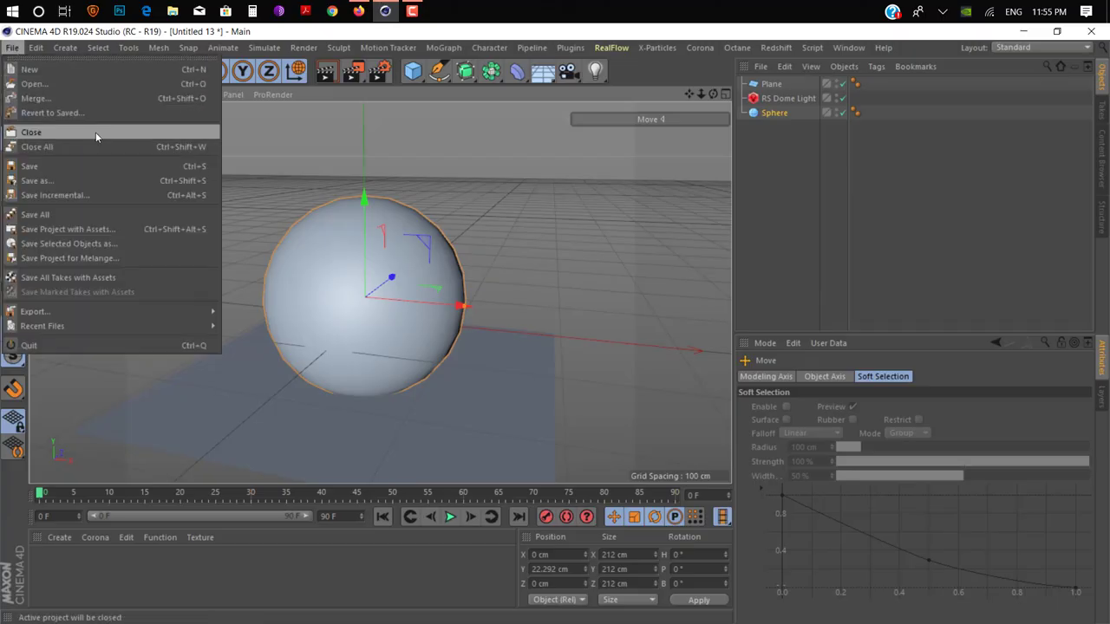
click(86, 134)
click(572, 386)
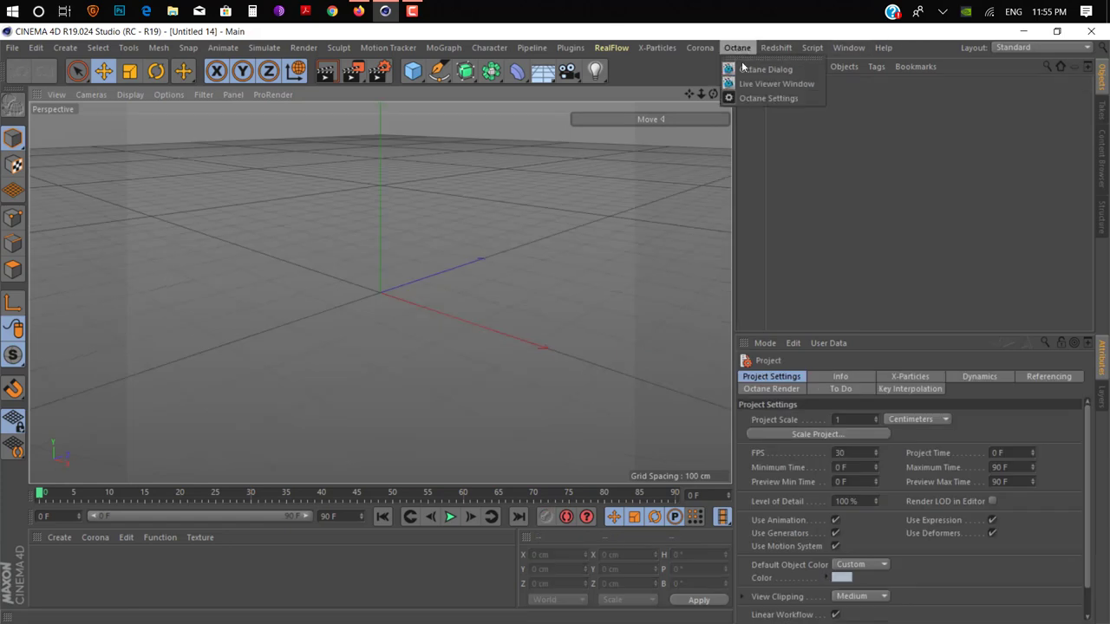
Open Octane's Live Viewer window and move it clear of the viewport
click(776, 84)
drag(512, 202, 720, 116)
click(518, 110)
click(587, 111)
drag(503, 98, 655, 202)
drag(820, 202, 861, 278)
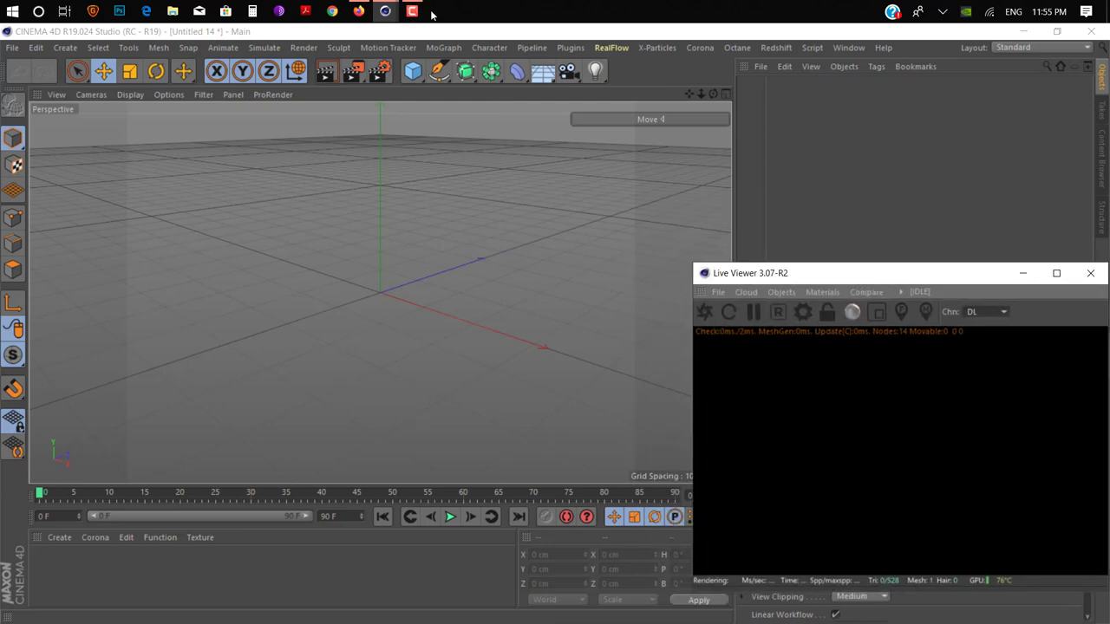
Switch to the browser and review the OctaneRender overview page on the OTOY site
click(362, 13)
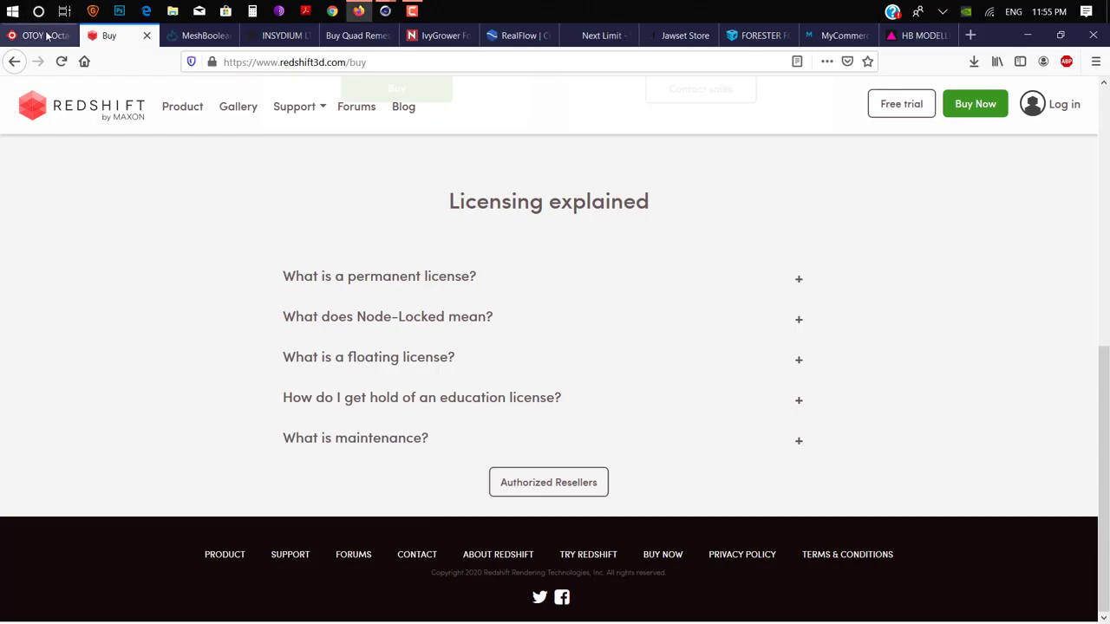
click(34, 34)
scroll(564, 304, down, 3)
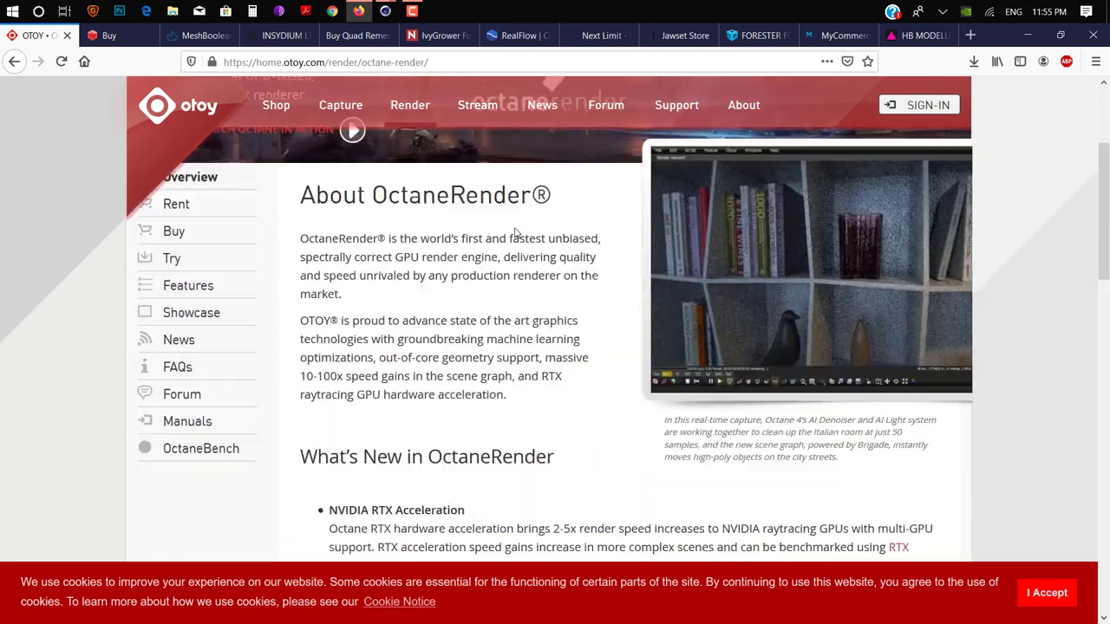
scroll(605, 396, up, 3)
scroll(806, 260, down, 5)
scroll(806, 260, up, 3)
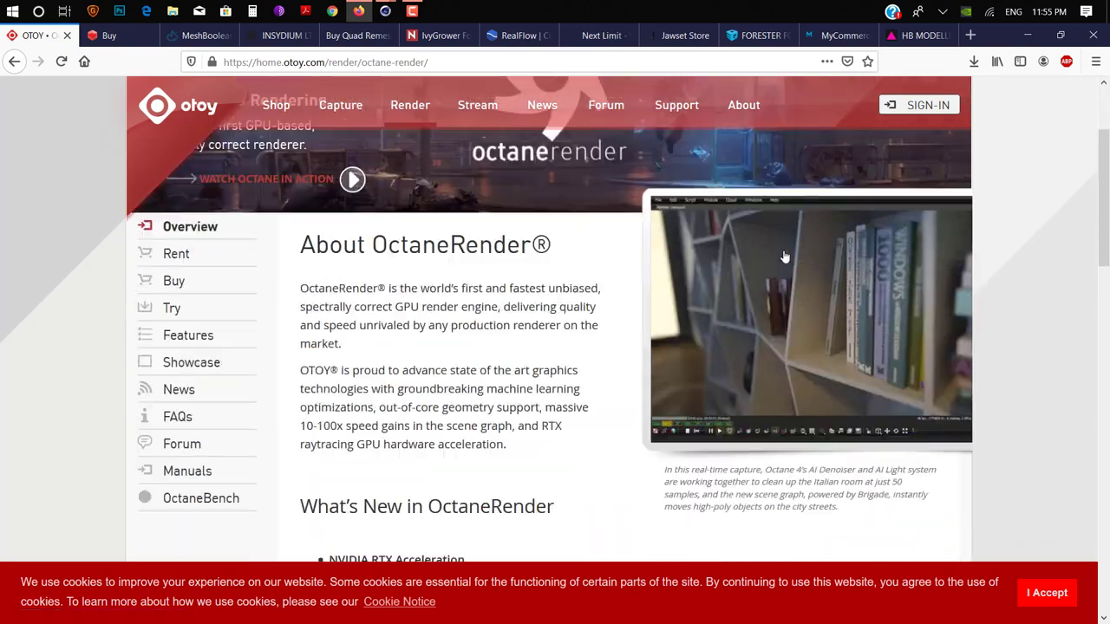
scroll(270, 435, up, 2)
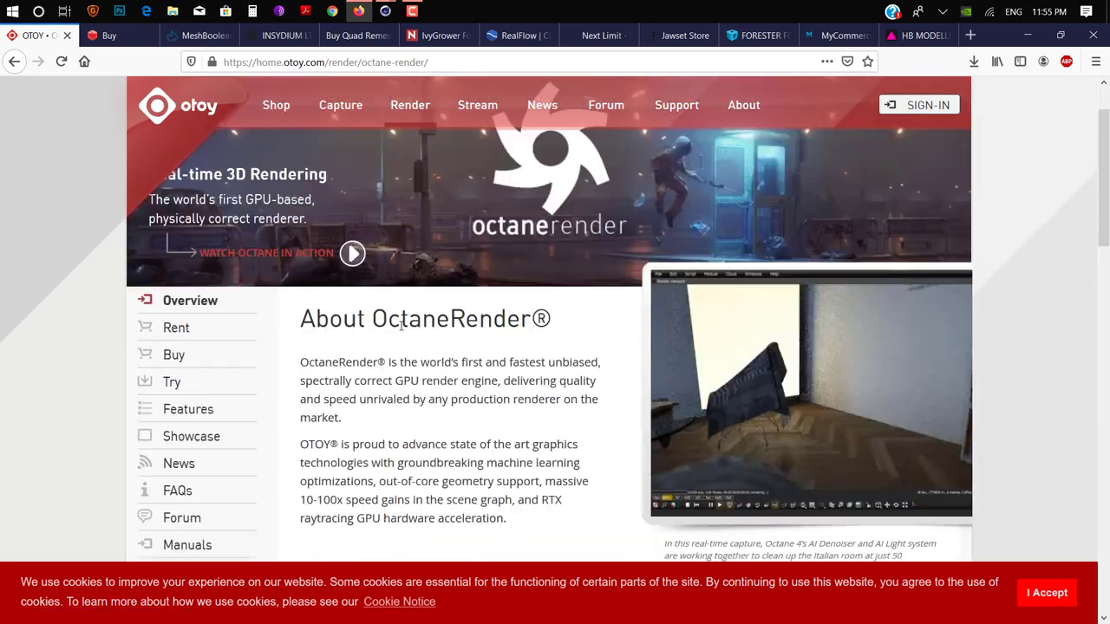
scroll(610, 419, down, 3)
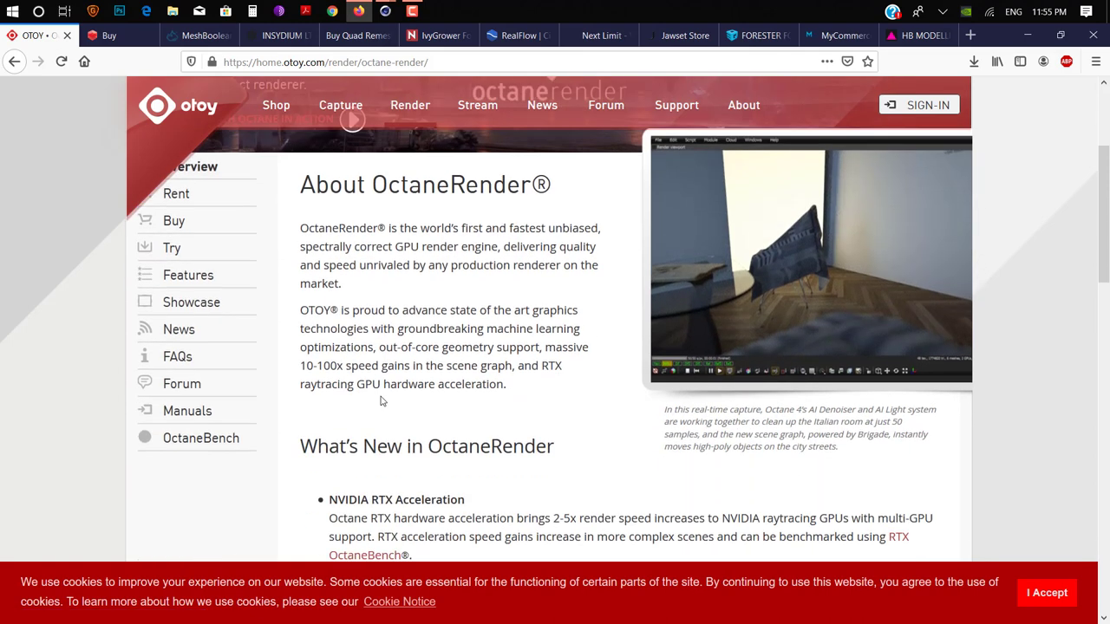
Open the OctaneRender purchase page and review the Enterprise Box License maintenance plans, prices and supported applications
click(174, 240)
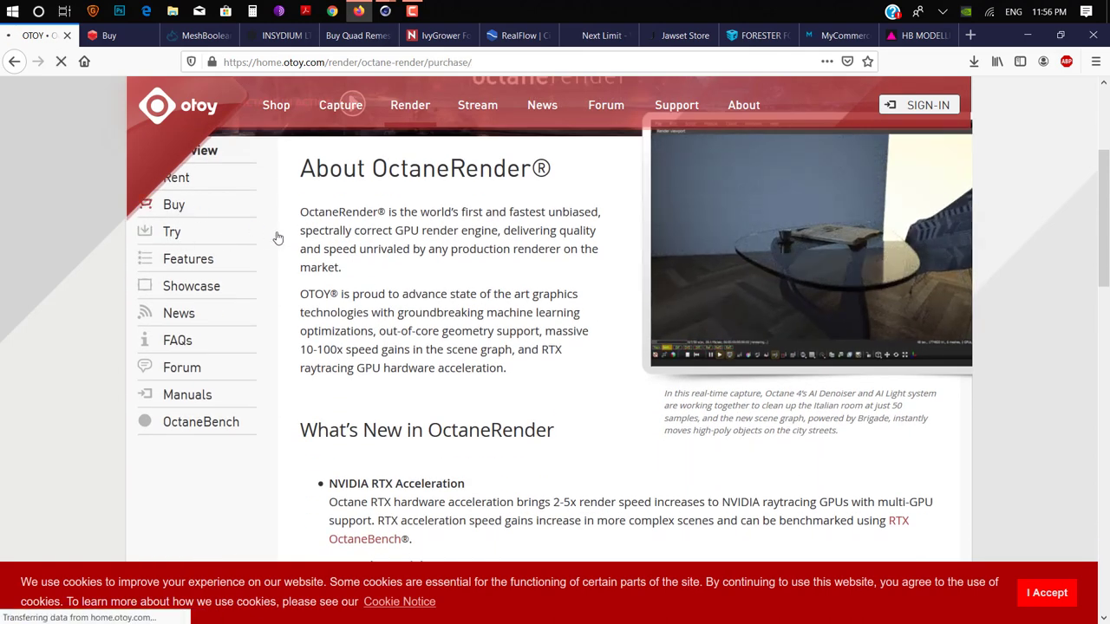
scroll(493, 337, down, 4)
scroll(478, 326, up, 3)
scroll(476, 321, down, 10)
scroll(476, 323, up, 10)
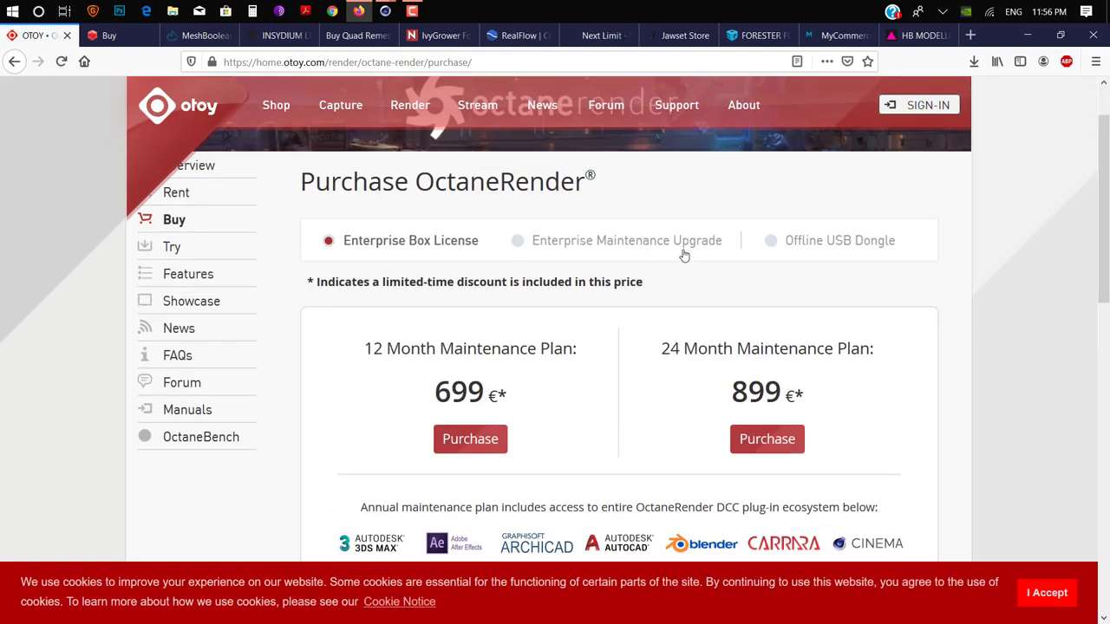
scroll(704, 389, down, 2)
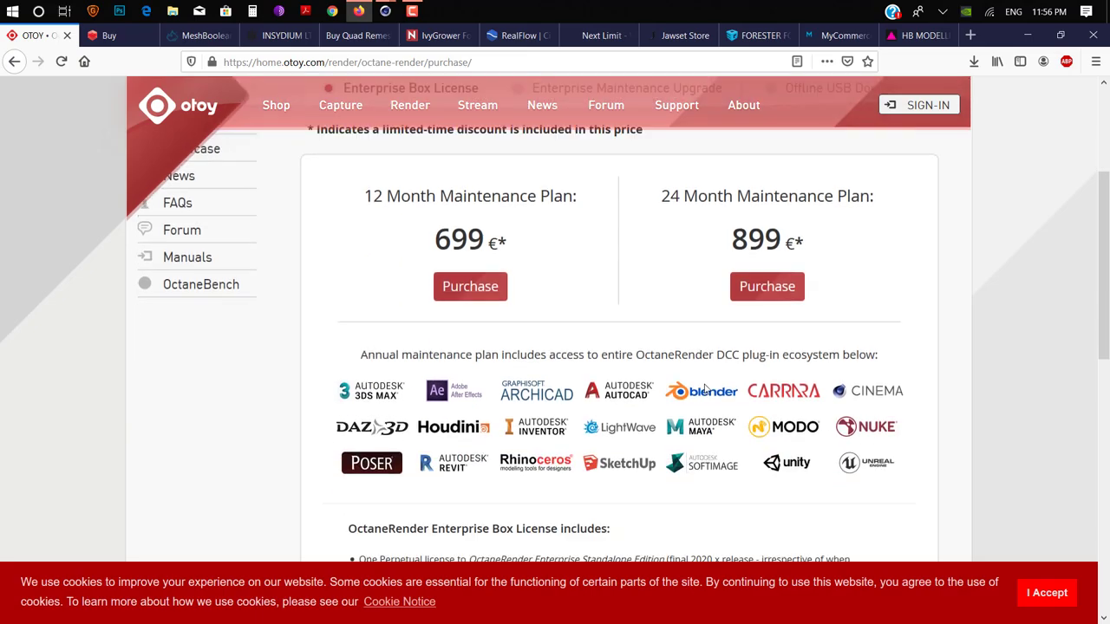
scroll(704, 389, down, 10)
scroll(704, 390, up, 13)
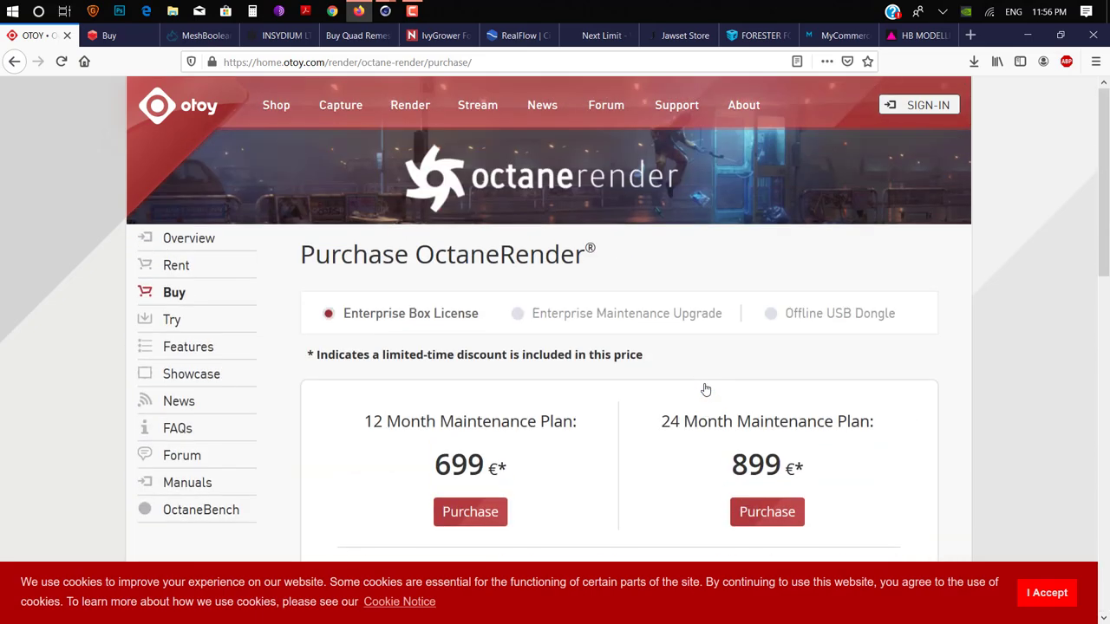
scroll(547, 337, down, 3)
scroll(547, 337, up, 3)
scroll(440, 434, down, 1)
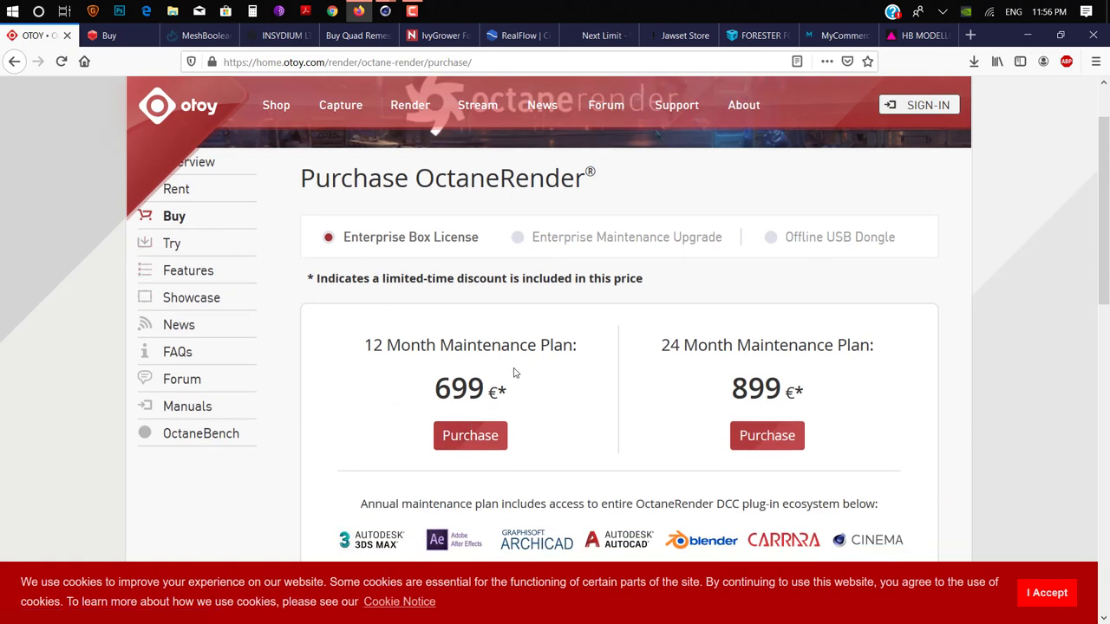
Switch to Cinema 4D, start the Octane live render and add a sphere primitive
key(alt+Tab)
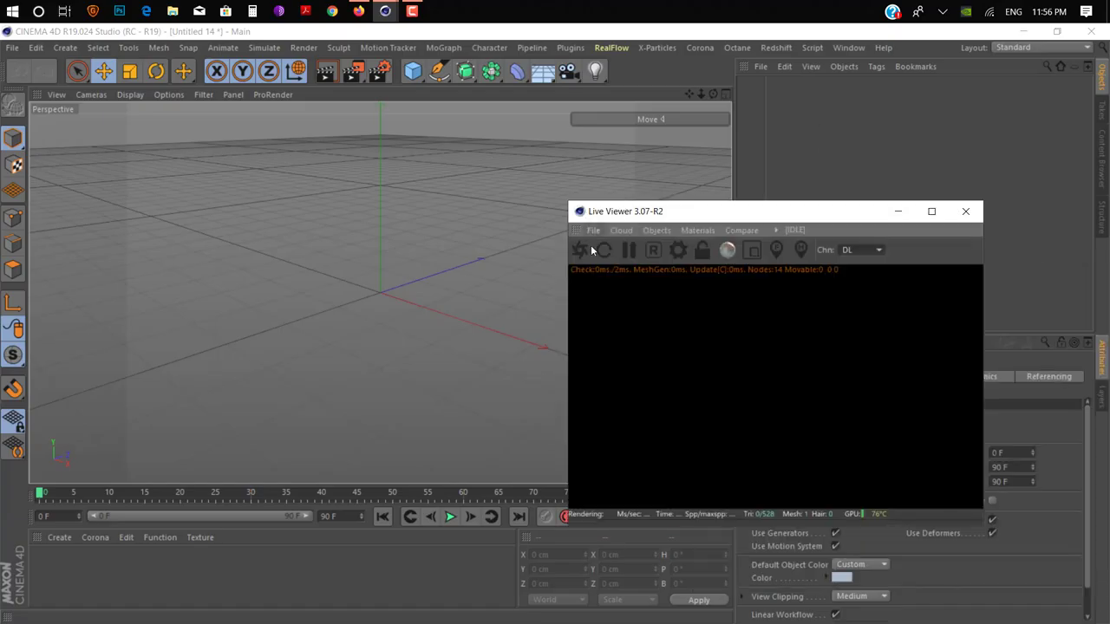
click(580, 250)
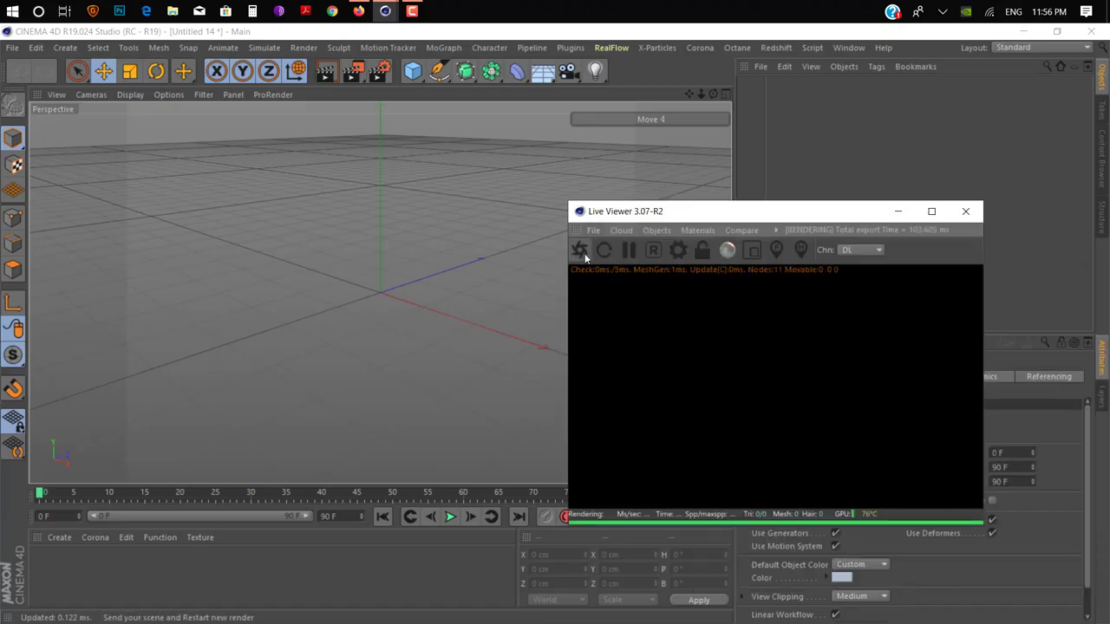
drag(412, 70, 701, 114)
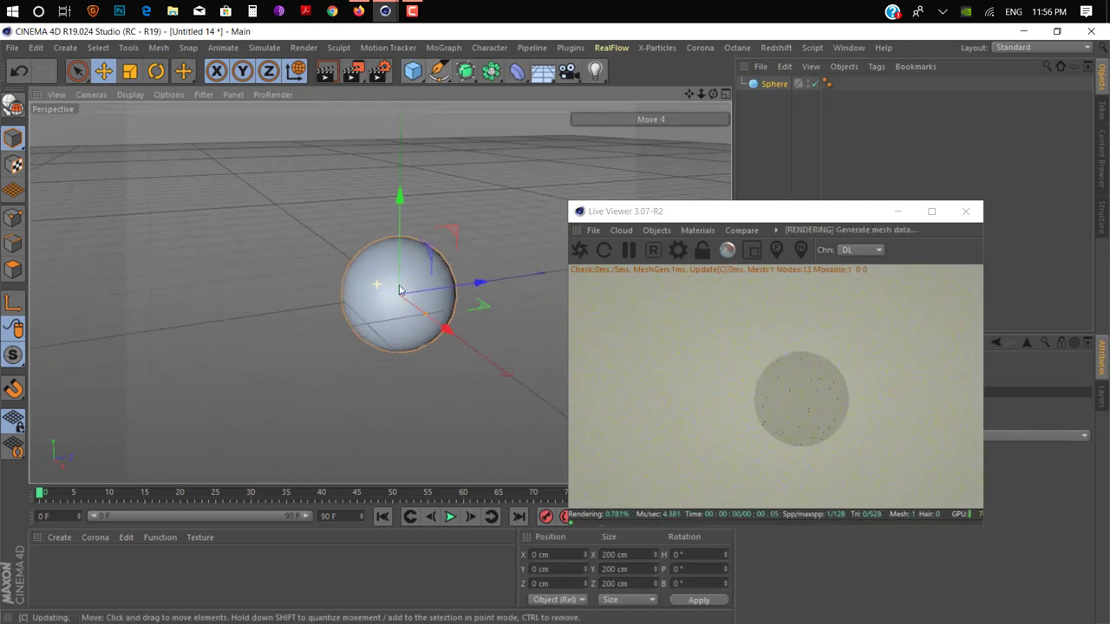
Add an Octane sky environment and a plane lowered to about -106 cm in Y beneath the sphere
click(661, 229)
click(711, 279)
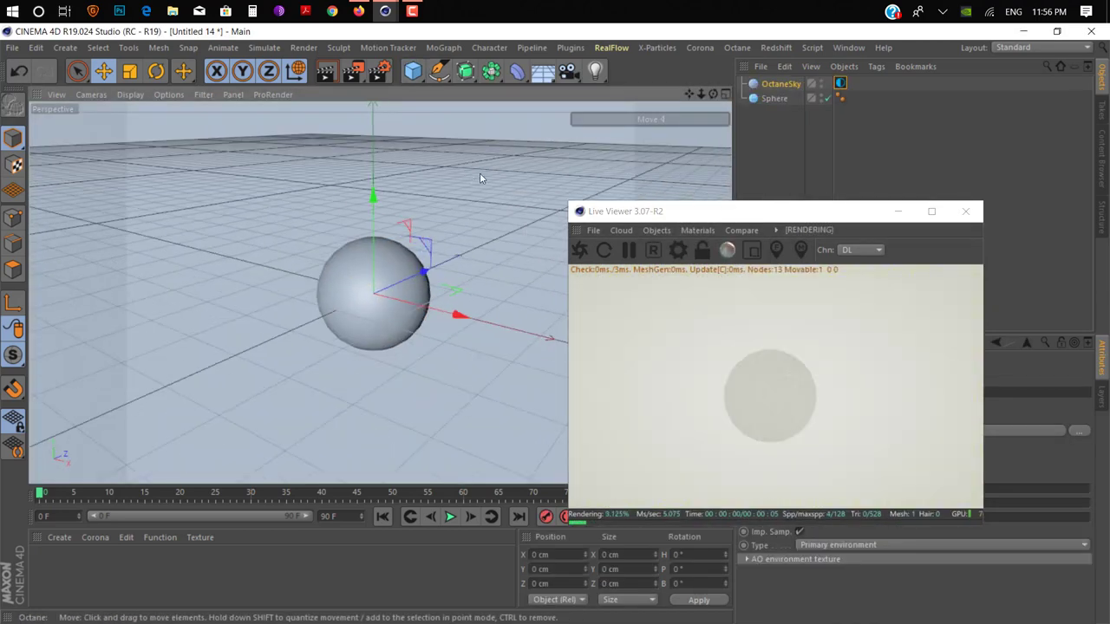
drag(413, 70, 527, 113)
drag(376, 217, 379, 276)
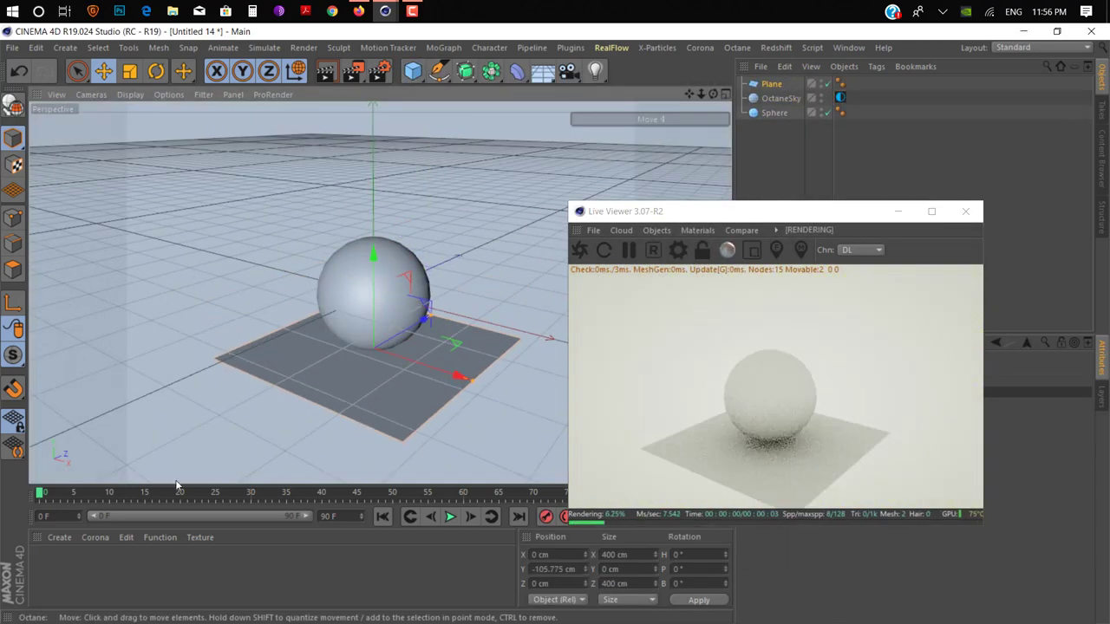
Load the desktop image 1.jpg as the OctaneSky environment texture and reposition the Live Viewer
click(94, 536)
drag(806, 213, 620, 184)
click(840, 98)
click(1069, 430)
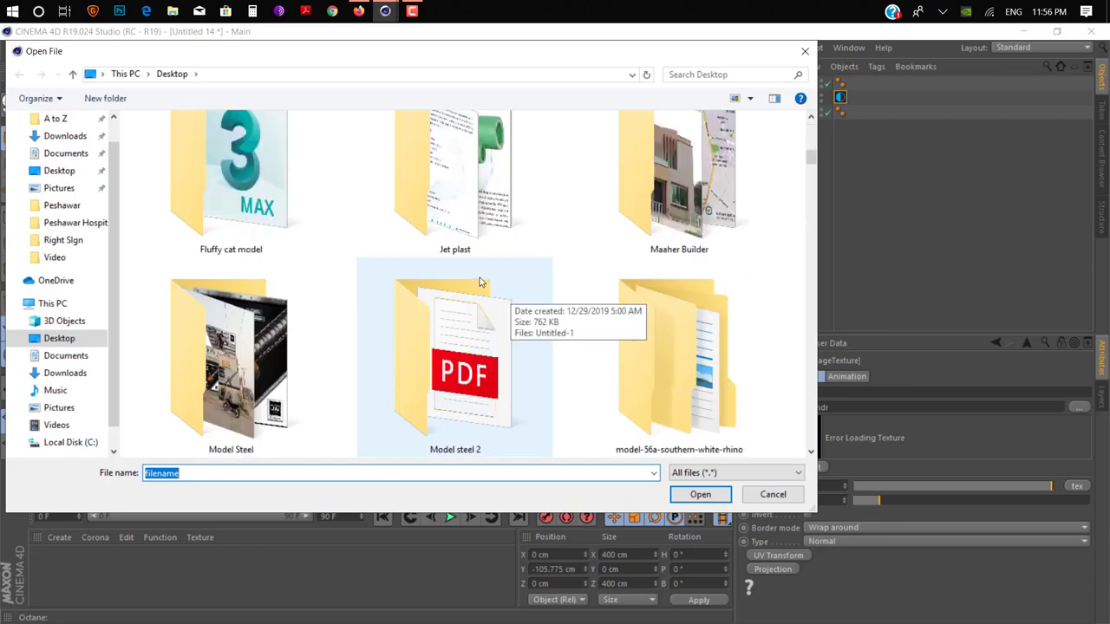
scroll(486, 304, up, 10)
click(230, 382)
click(700, 494)
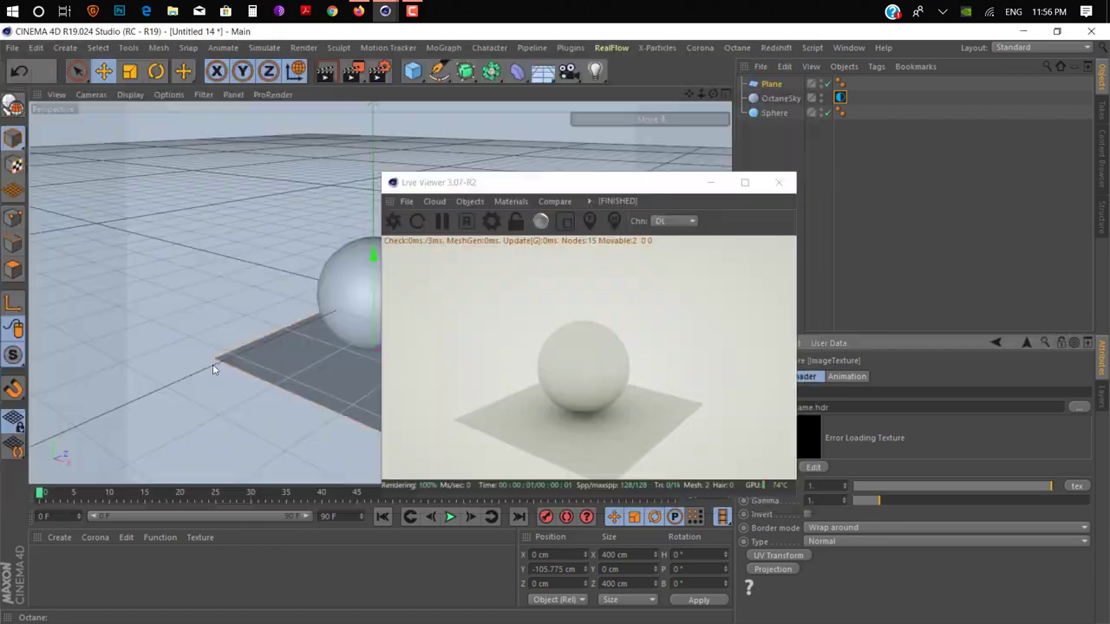
click(644, 380)
drag(525, 184, 727, 159)
drag(726, 159, 605, 125)
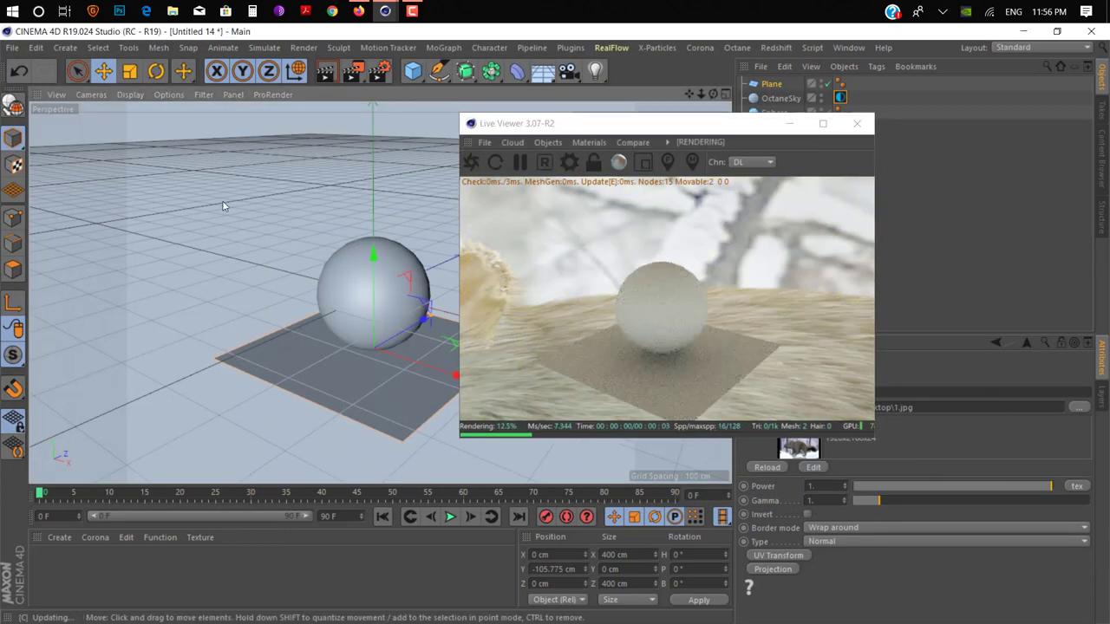
Create a new Octane material and apply it to the sphere
alt+drag(214, 207, 307, 307)
scroll(311, 310, up, 6)
alt+middle_drag(313, 274, 303, 197)
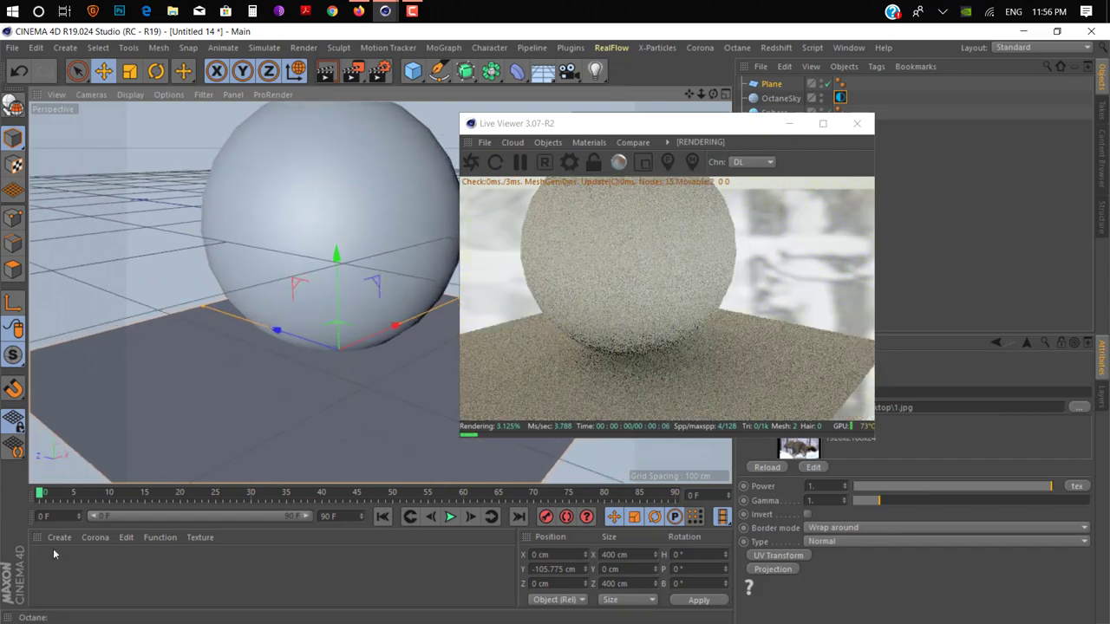
click(59, 538)
mouse_move(154, 419)
mouse_move(304, 353)
click(364, 370)
drag(45, 563, 321, 251)
alt+drag(339, 307, 291, 374)
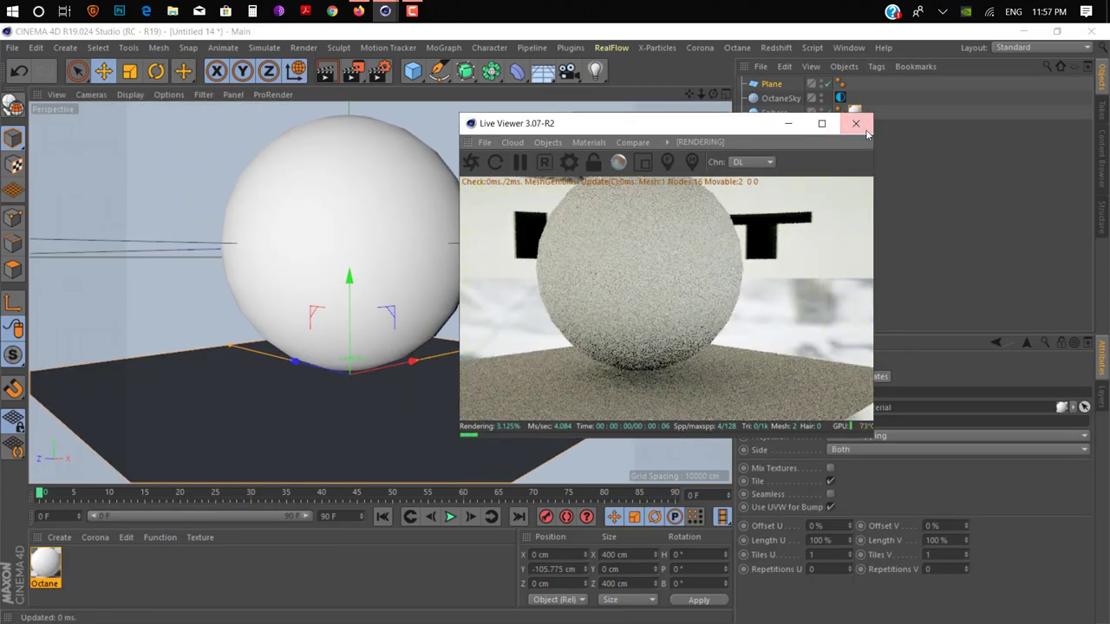
Close the Live Viewer and close all open projects without saving
click(856, 123)
click(12, 47)
click(35, 146)
click(571, 385)
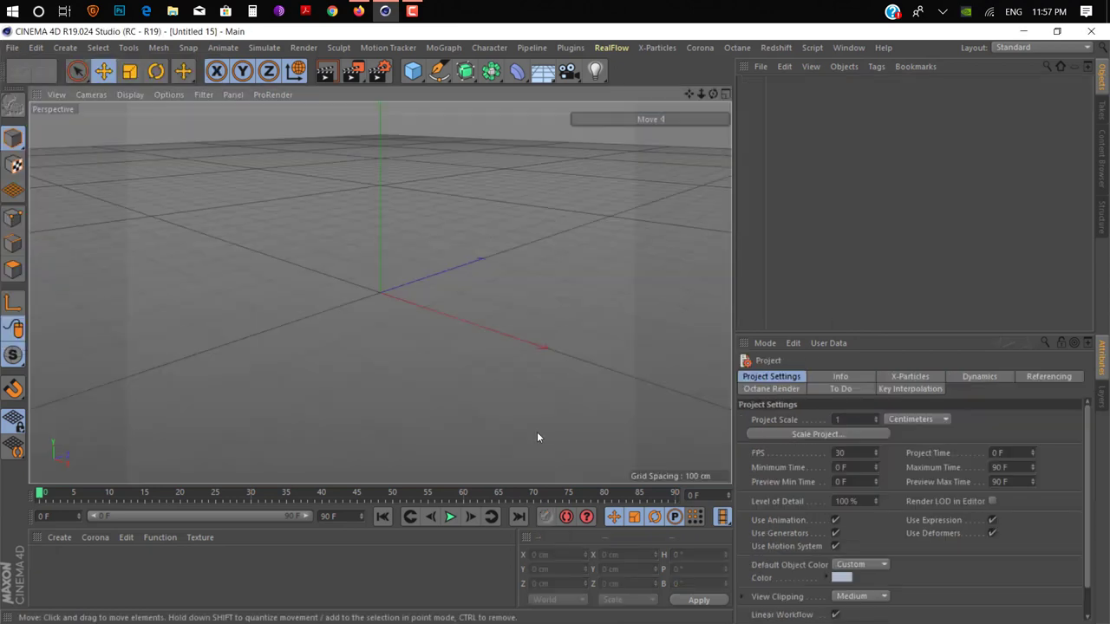
Detach the X-Particles commands as a floating palette and move it away from the viewport's centre
click(648, 49)
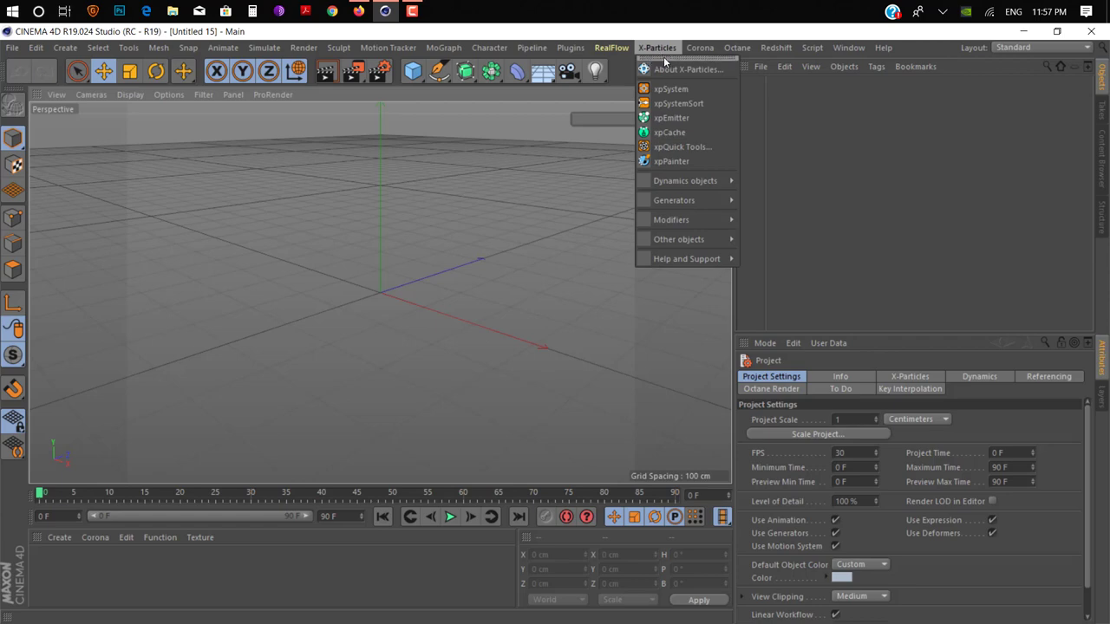
click(664, 60)
click(516, 167)
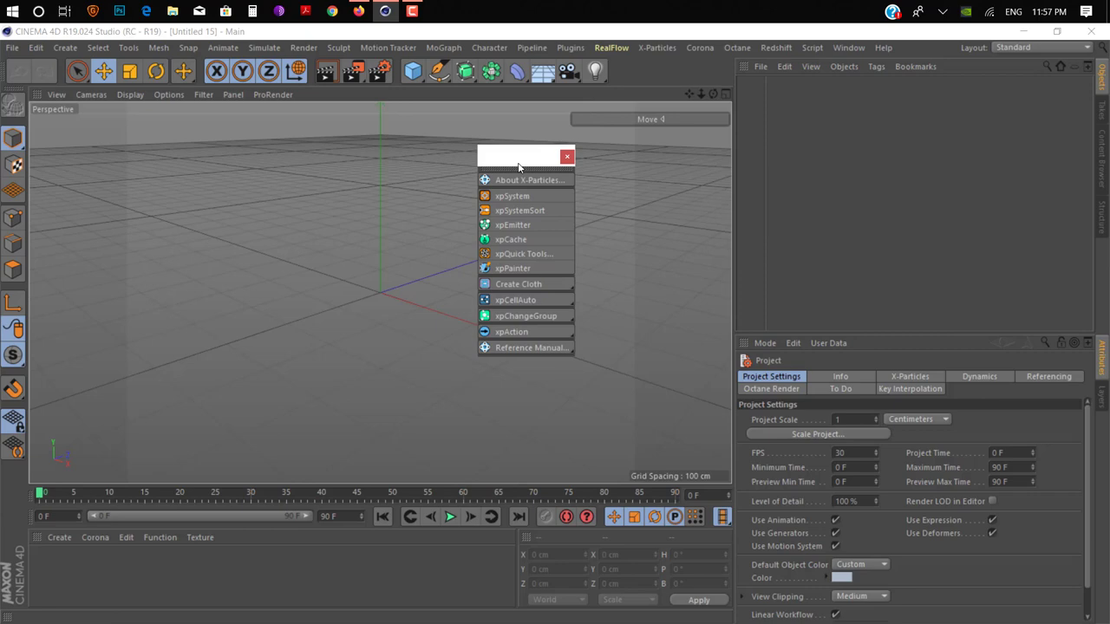
mouse_move(362, 15)
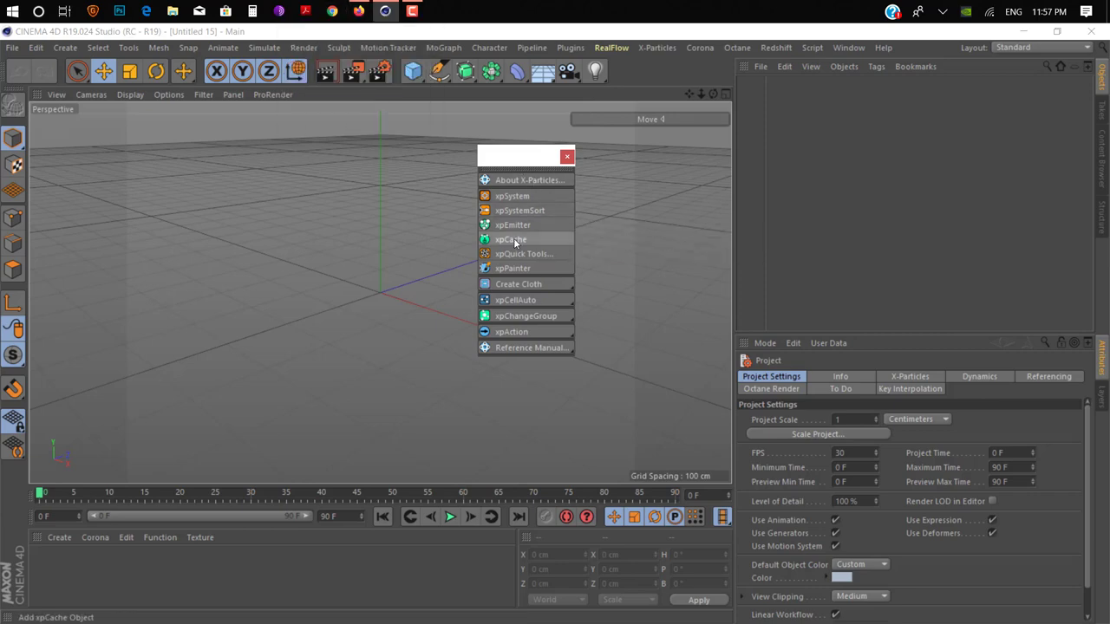
drag(521, 153, 827, 171)
Switch to the browser, open the INSYDIUM shop in a new tab and review the X-Particles licence and subscription prices
click(358, 10)
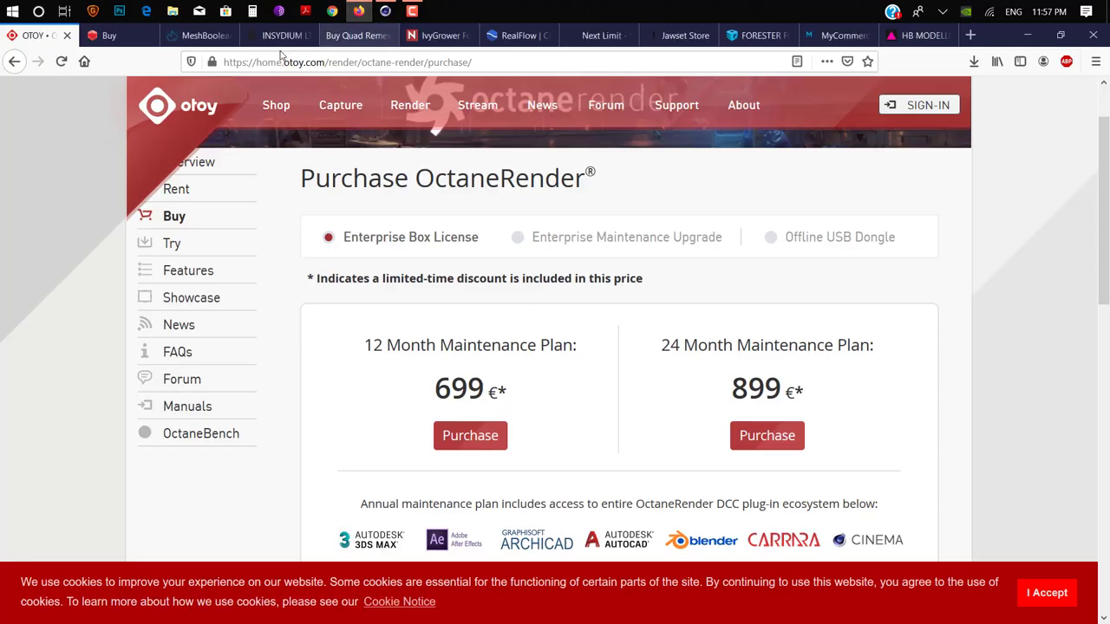
scroll(512, 251, down, 5)
right_click(274, 232)
click(316, 239)
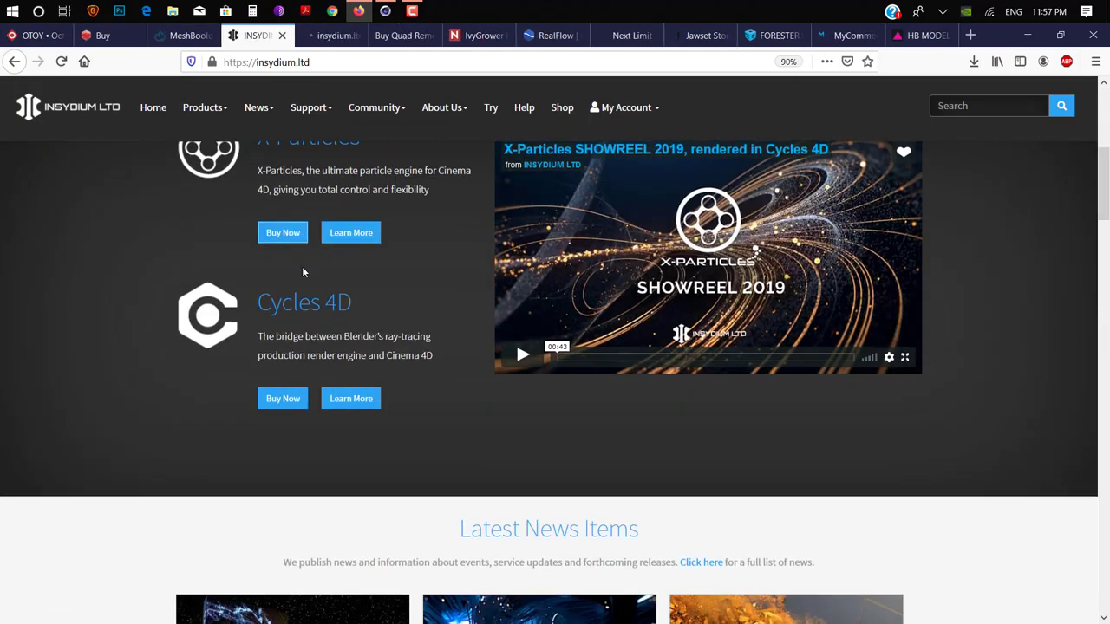
scroll(304, 267, down, 7)
click(317, 37)
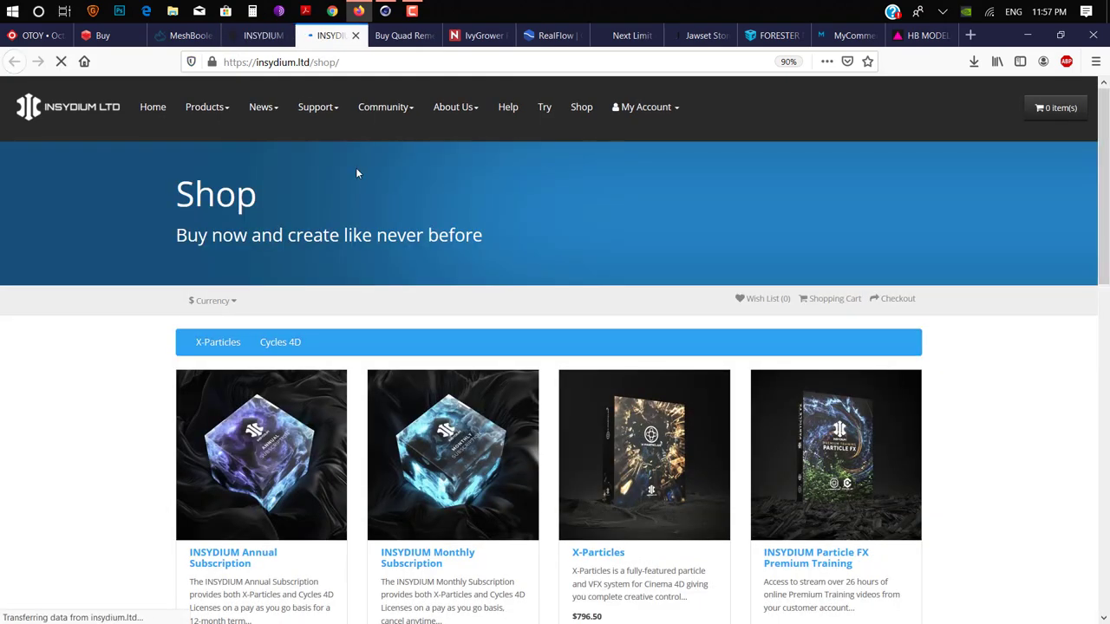
scroll(355, 168, down, 3)
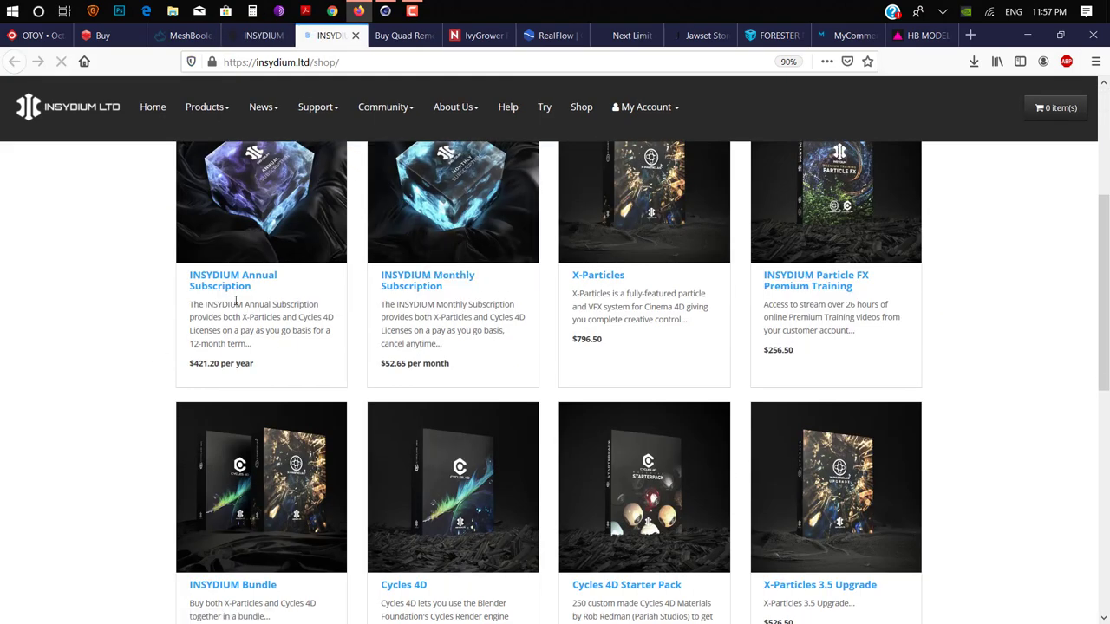
scroll(265, 304, up, 3)
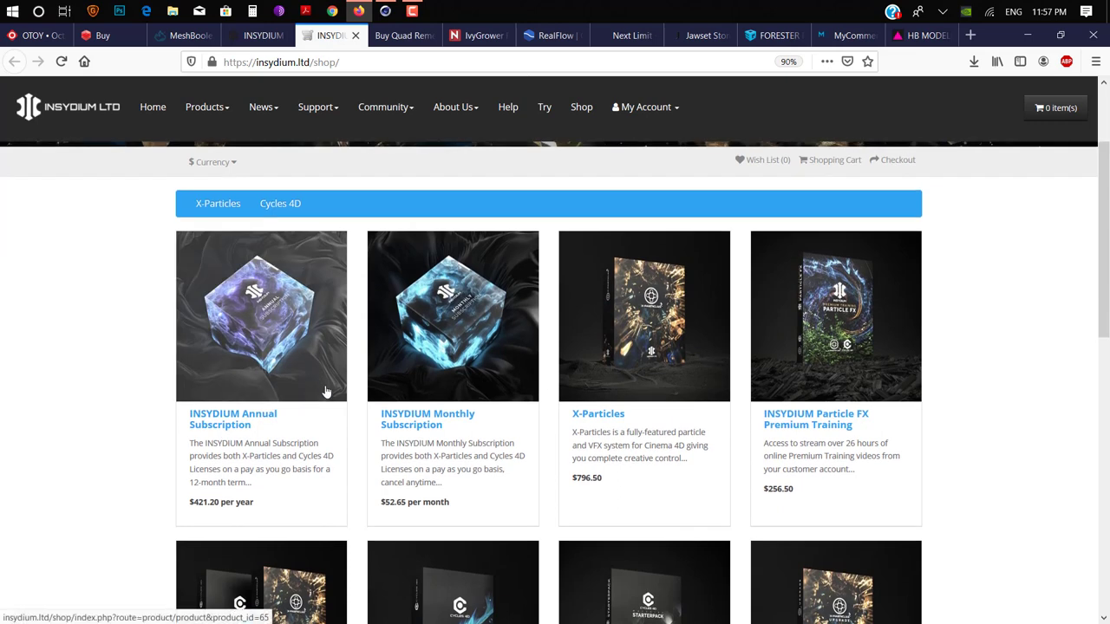
scroll(338, 386, down, 1)
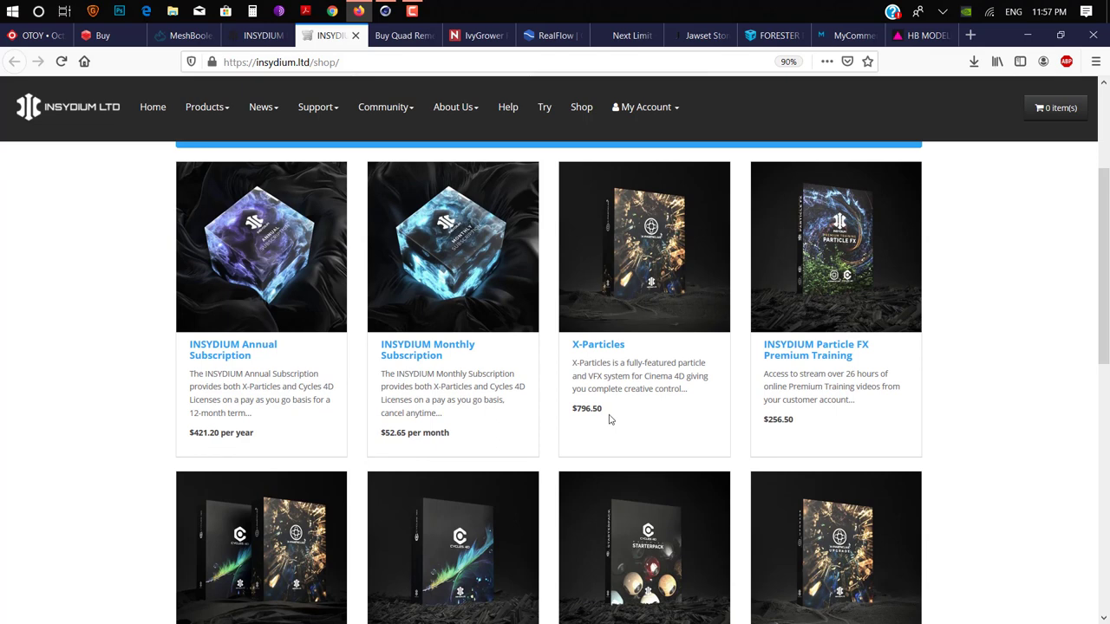
Open the X-Particles product page, then switch to Cinema 4D and add an xpSystem from the repositioned floating palette
click(711, 267)
click(386, 12)
drag(835, 179, 649, 153)
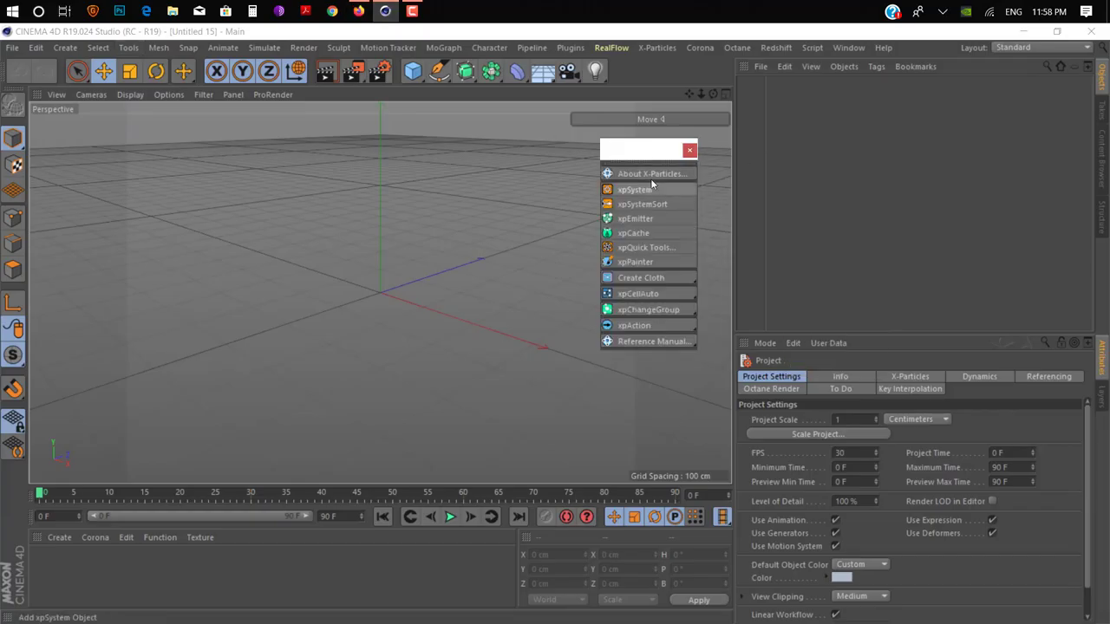
click(659, 190)
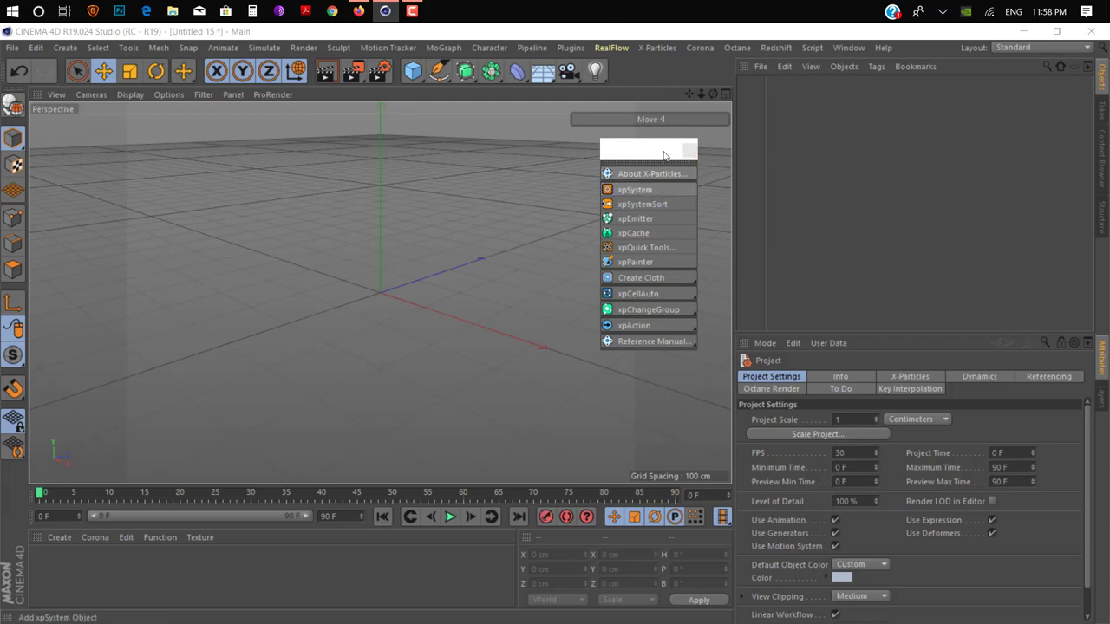
Switch to the browser and review the X-Particles product page down to its system requirements
click(359, 11)
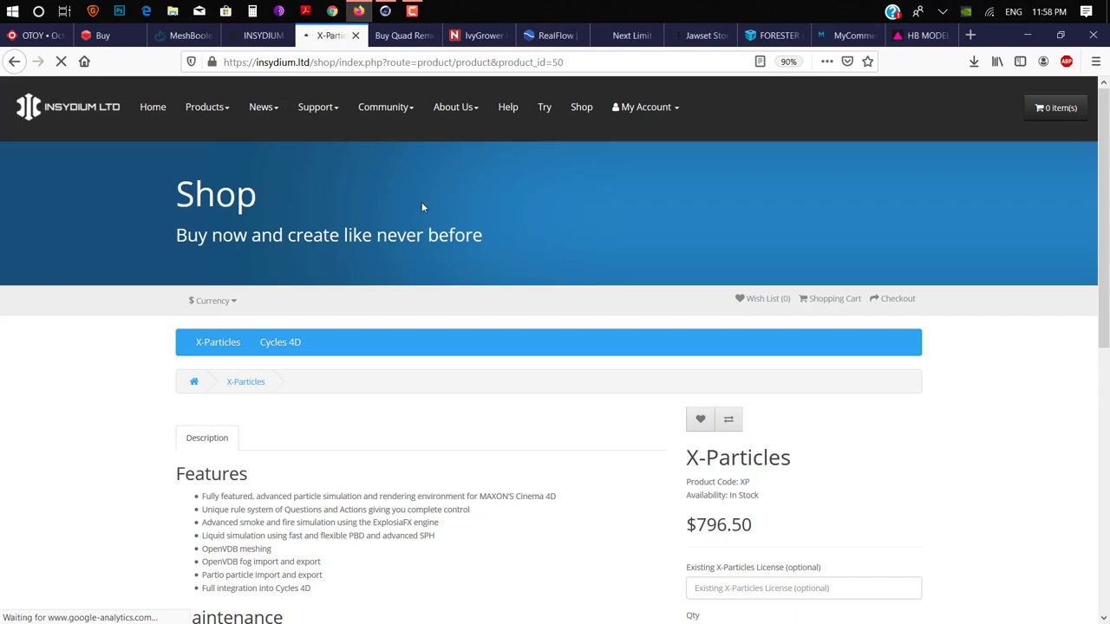
scroll(422, 198, down, 10)
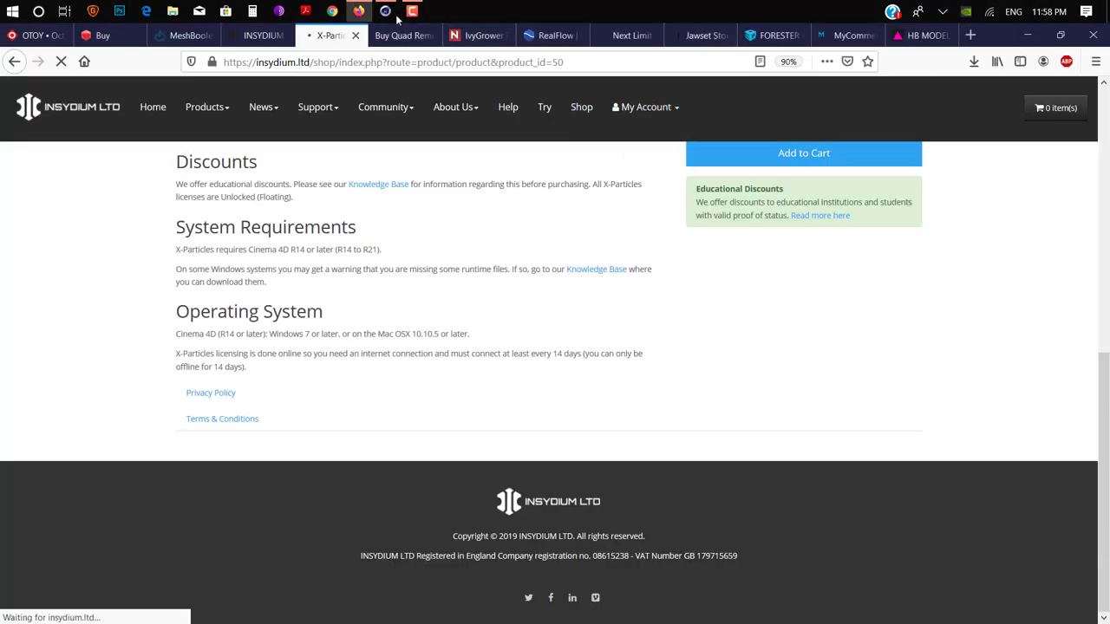
Switch to Cinema 4D and play the timeline to preview the X-Particles emitter from different viewing angles
click(385, 10)
alt+drag(362, 274, 381, 262)
click(456, 520)
alt+drag(423, 296, 390, 339)
scroll(390, 339, up, 3)
drag(328, 188, 329, 128)
key(ctrl+z)
alt+drag(389, 240, 472, 260)
click(265, 50)
click(471, 180)
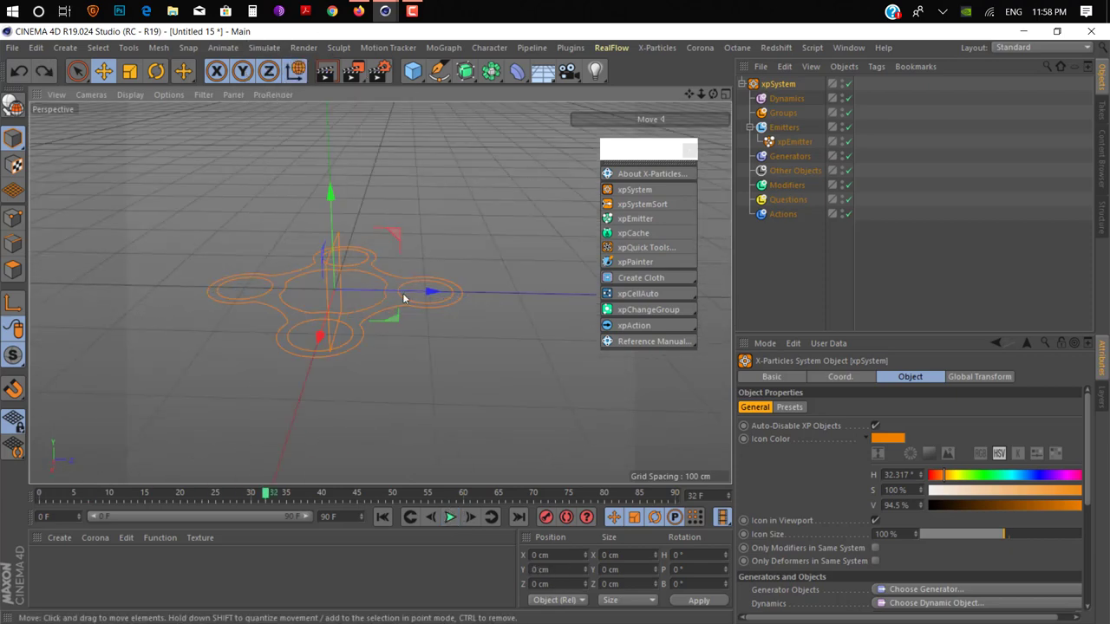
Widen the object and attribute area to show the xpSystem's generator, modifier and action options in full
scroll(825, 432, down, 5)
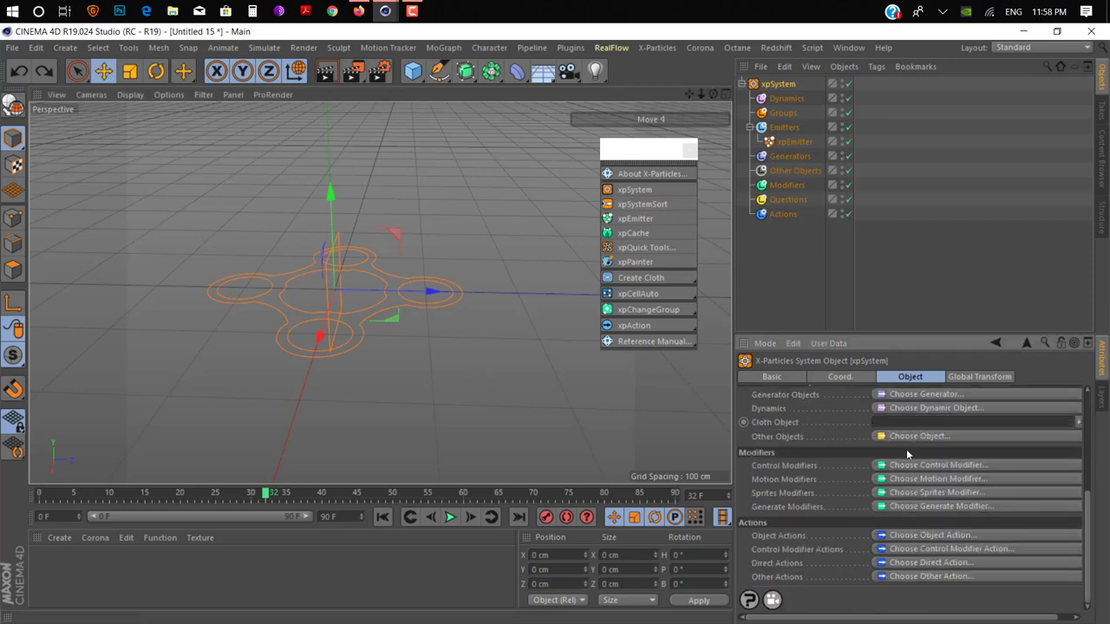
drag(733, 473, 670, 473)
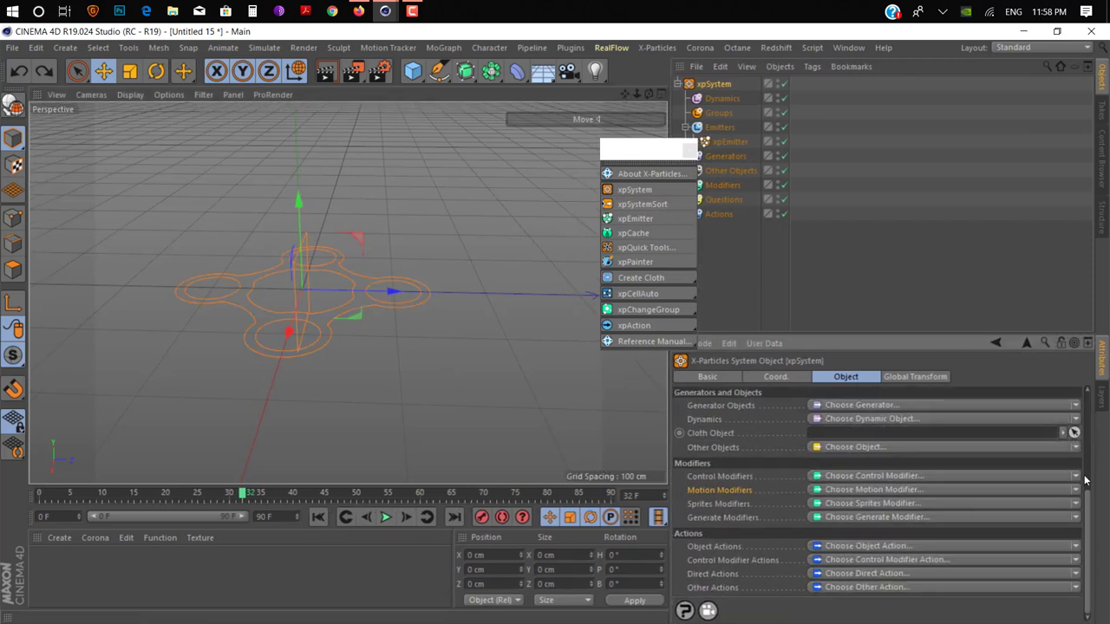
Switch to the browser and review the X-Particles product page's price, features, maintenance, discounts and system requirements
click(359, 11)
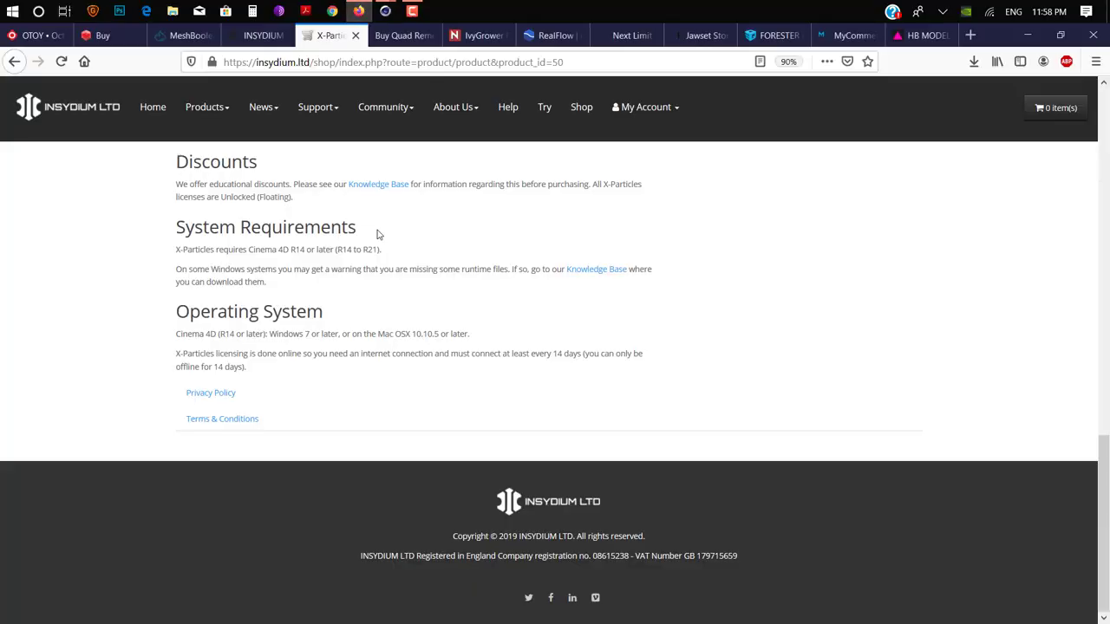
scroll(393, 241, up, 12)
scroll(529, 304, down, 5)
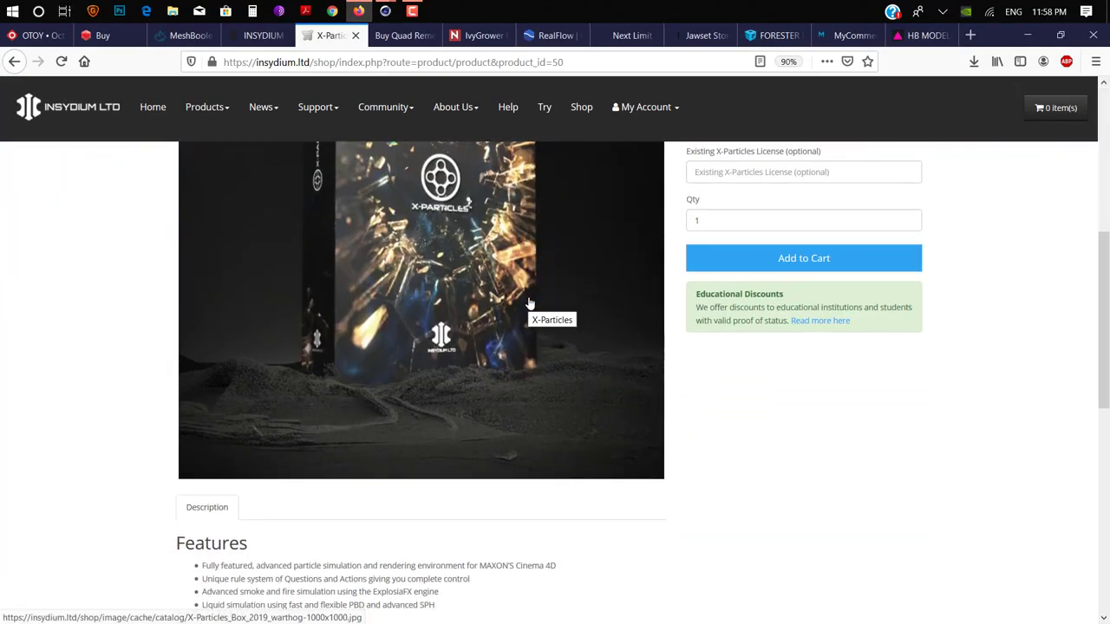
scroll(529, 303, up, 3)
scroll(529, 303, down, 4)
scroll(520, 299, down, 5)
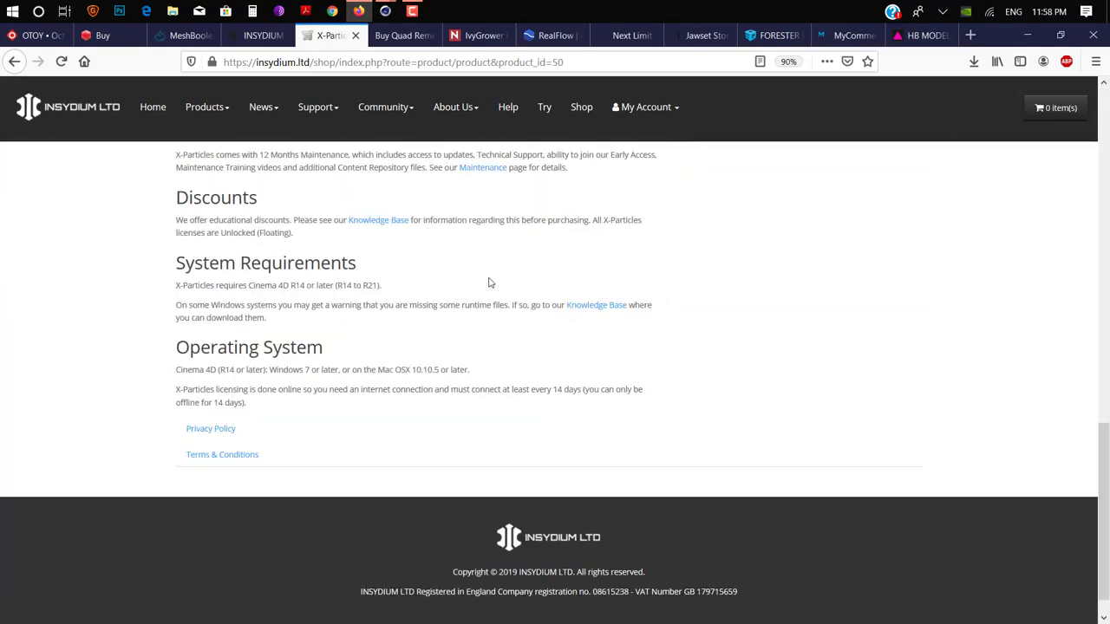
scroll(510, 293, up, 10)
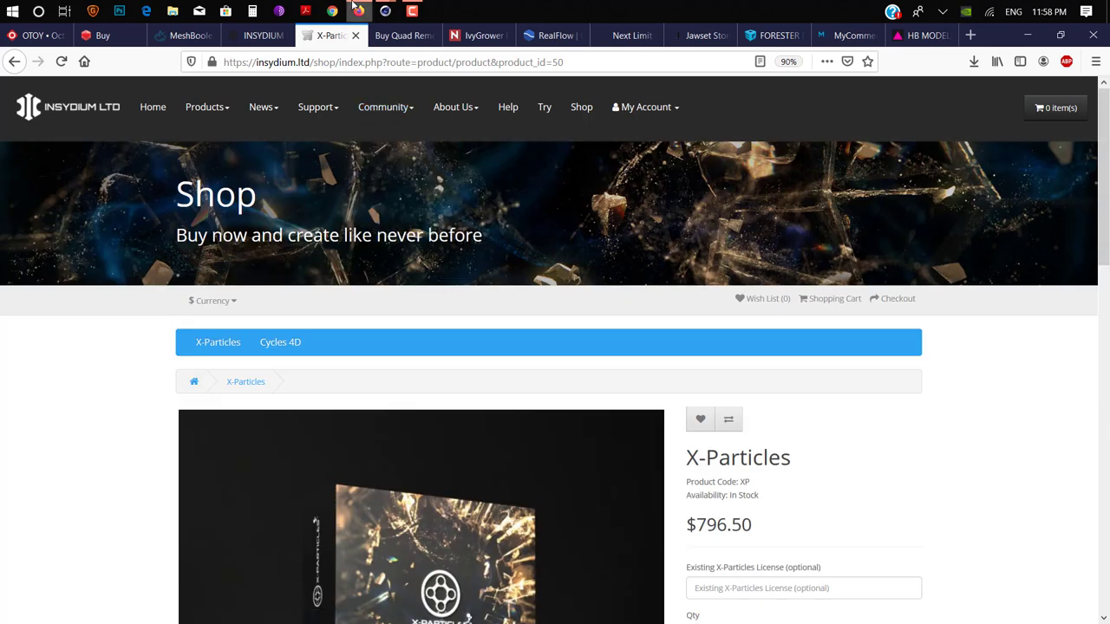
Switch to Cinema 4D and move the floating X-Particles palette away from the object manager into the viewport
click(416, 10)
click(415, 7)
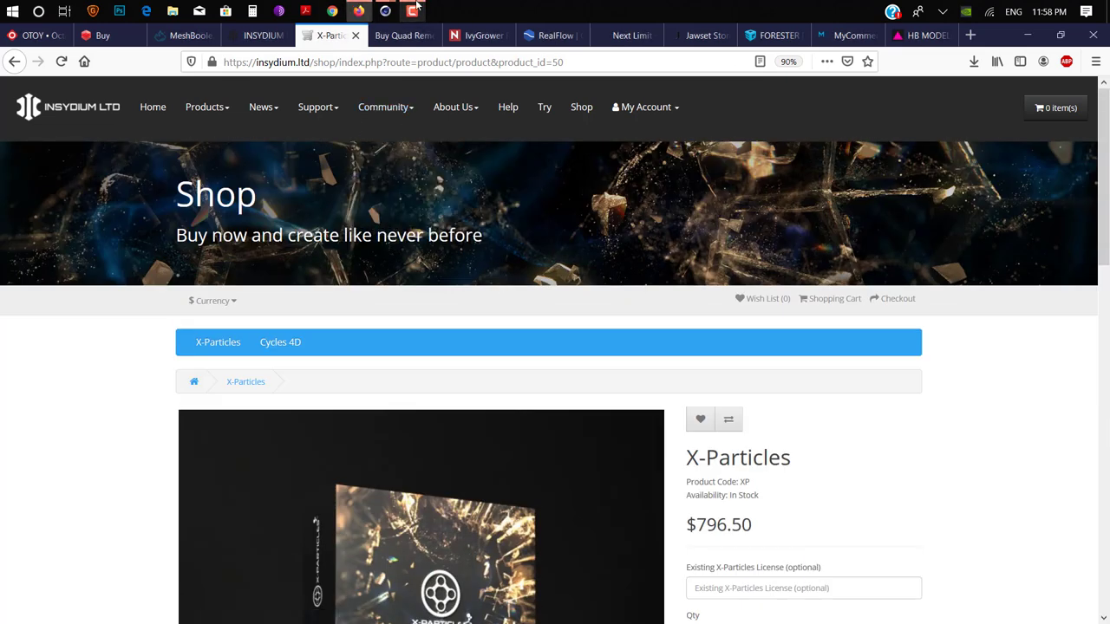
click(387, 10)
click(340, 97)
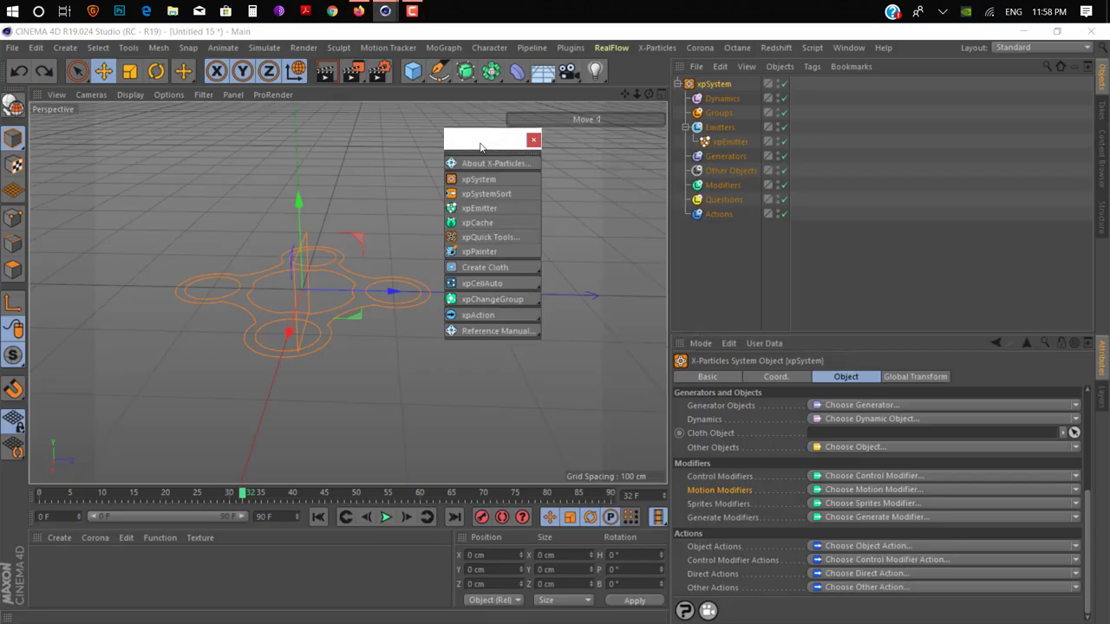